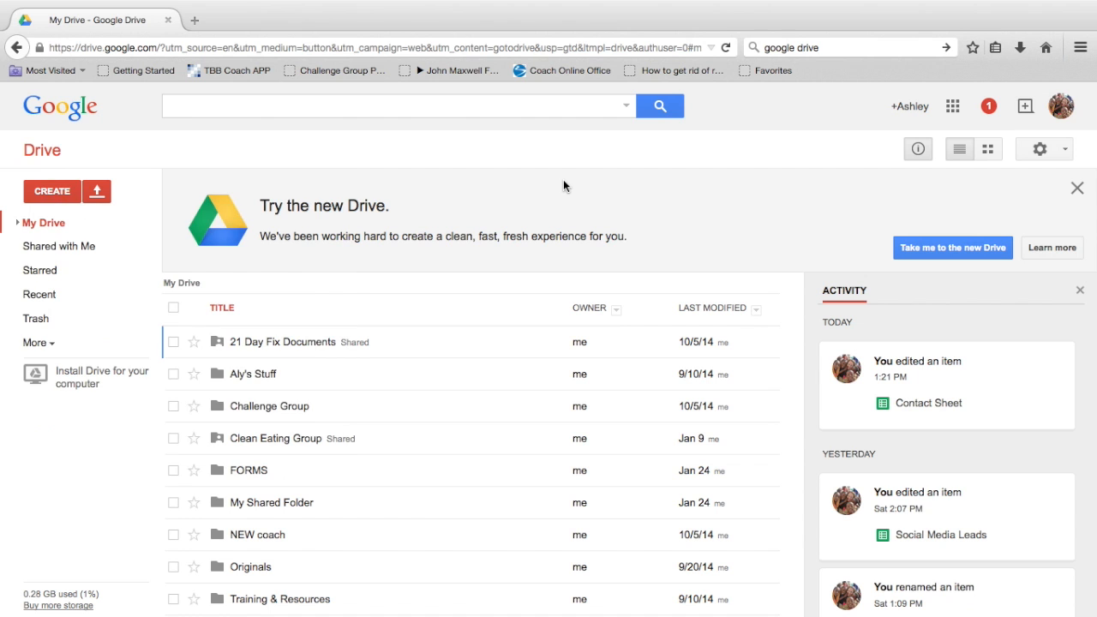
Step: Scroll the My Drive file list to view folders such as FORMS and Clean Eating Group
scroll(335, 339, down, 3)
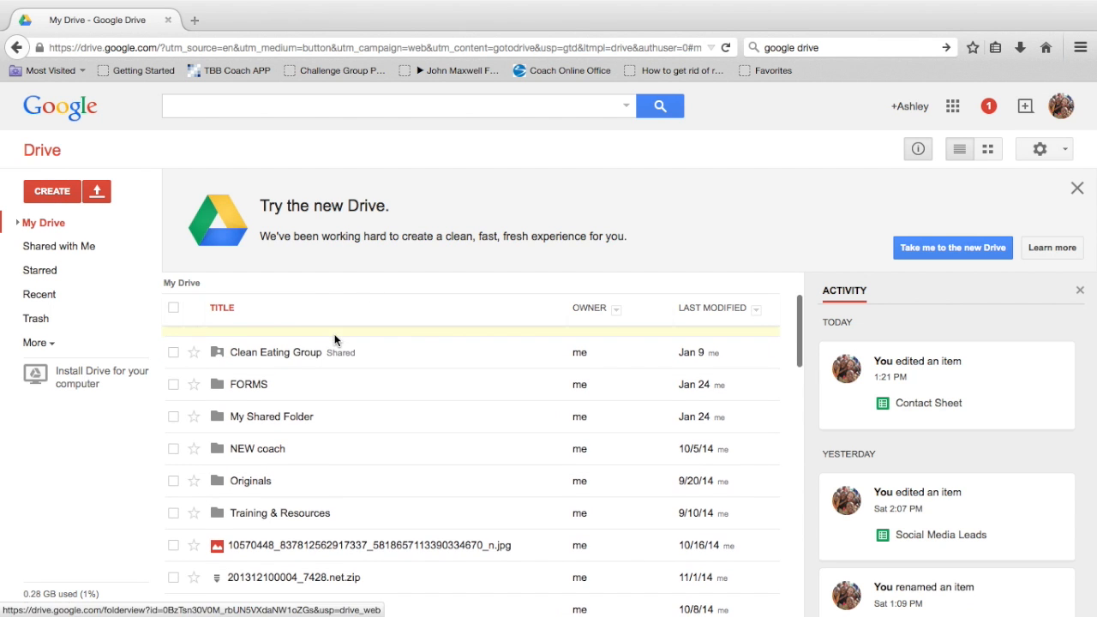
scroll(326, 397, up, 4)
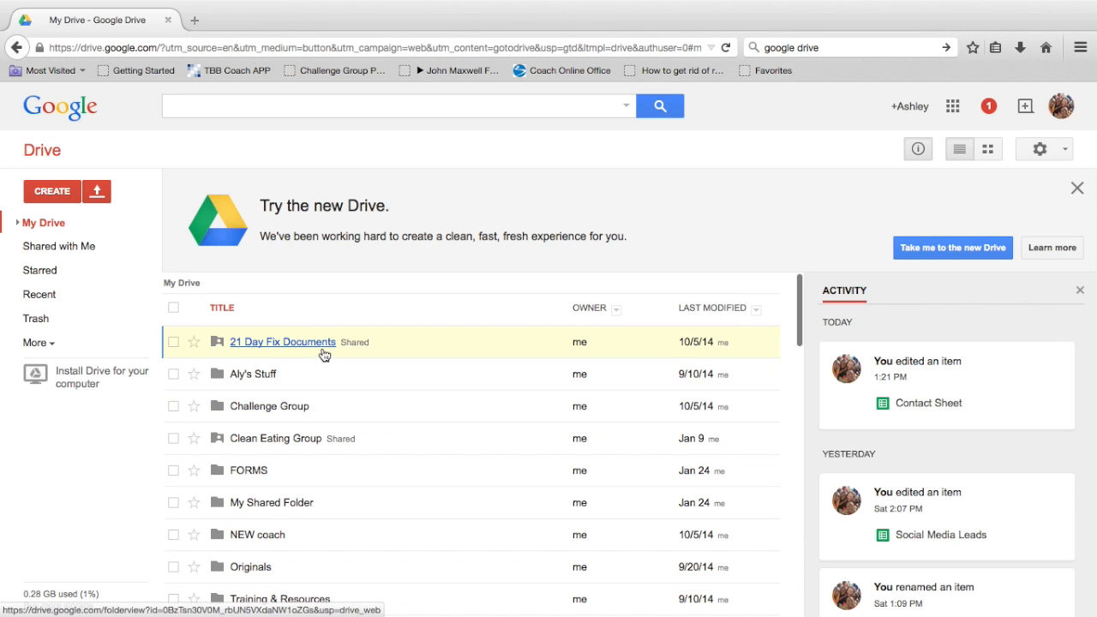
Step: Create a new blank spreadsheet named Contact Sheet
click(52, 191)
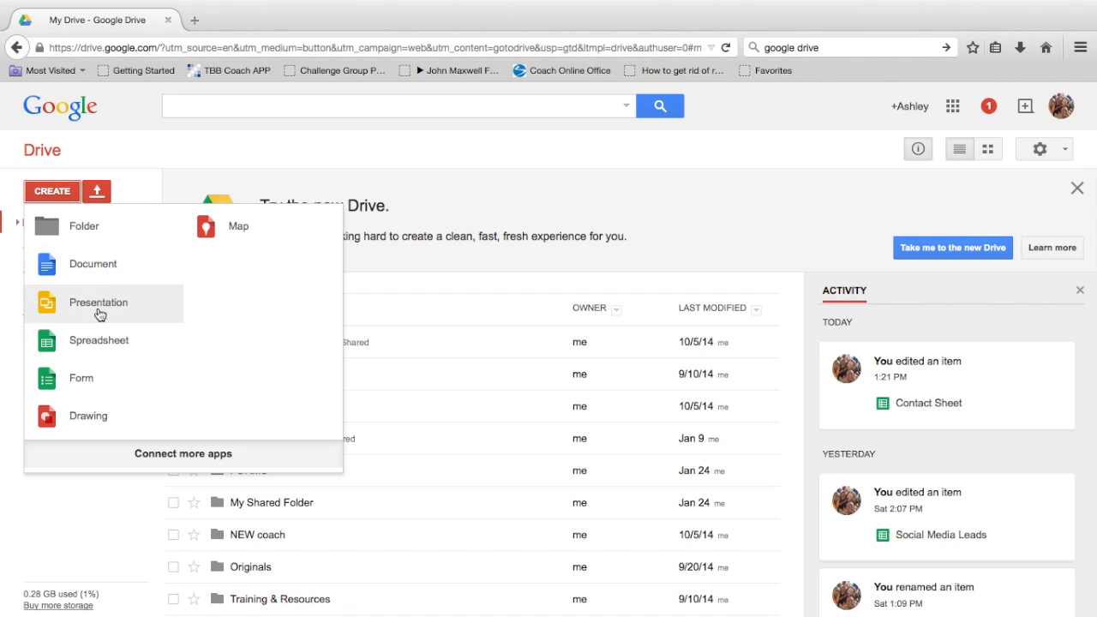
click(99, 342)
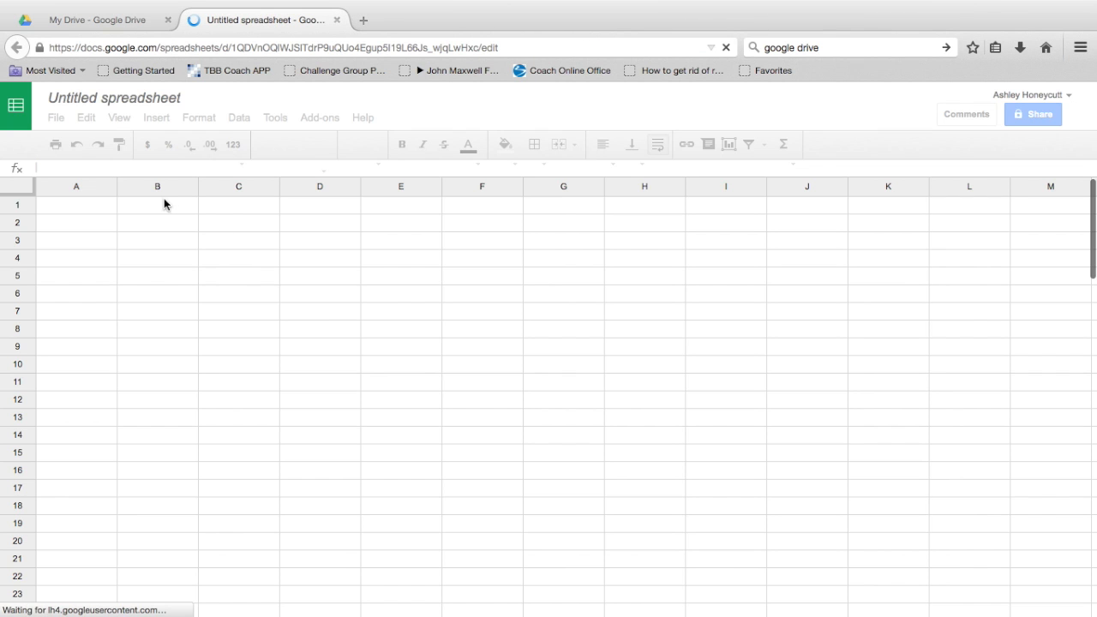
click(79, 102)
text(Contact Sheet)
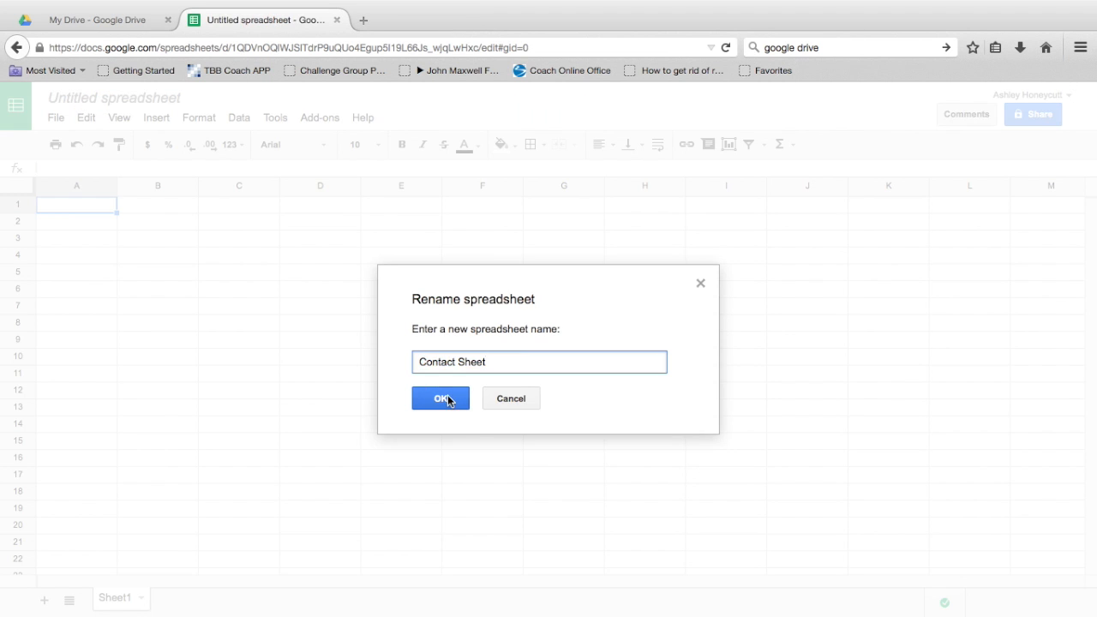
click(441, 398)
Step: Enter the headers Date, Name, IG Name and Twitter Name in A1:D1
text(Date)
key(Tab)
text(N)
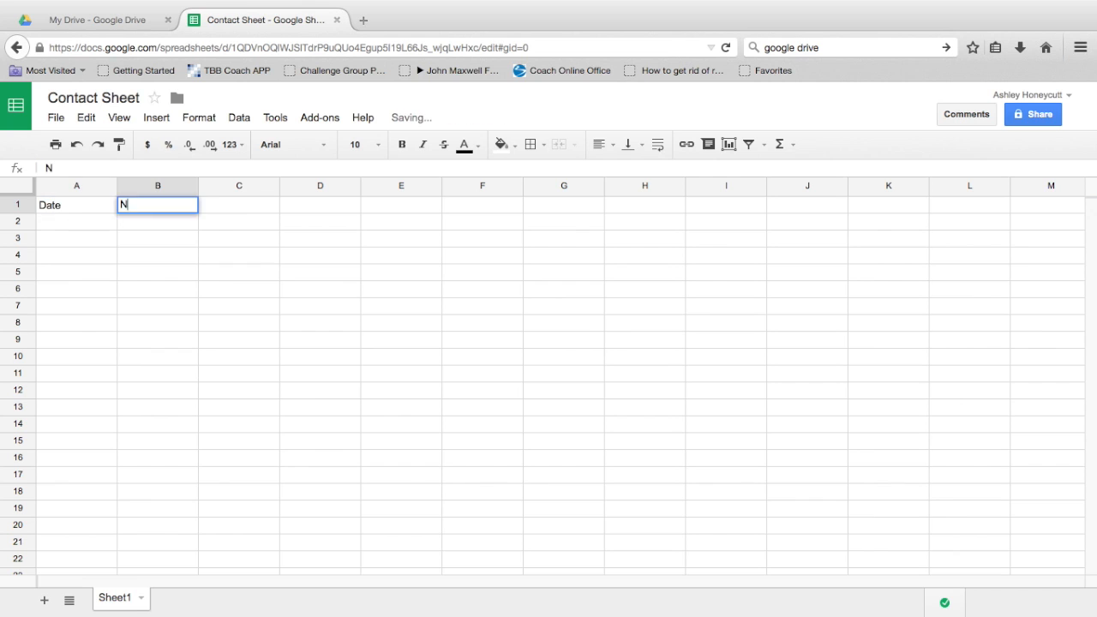
text(ame)
key(Tab)
text(Ic Name)
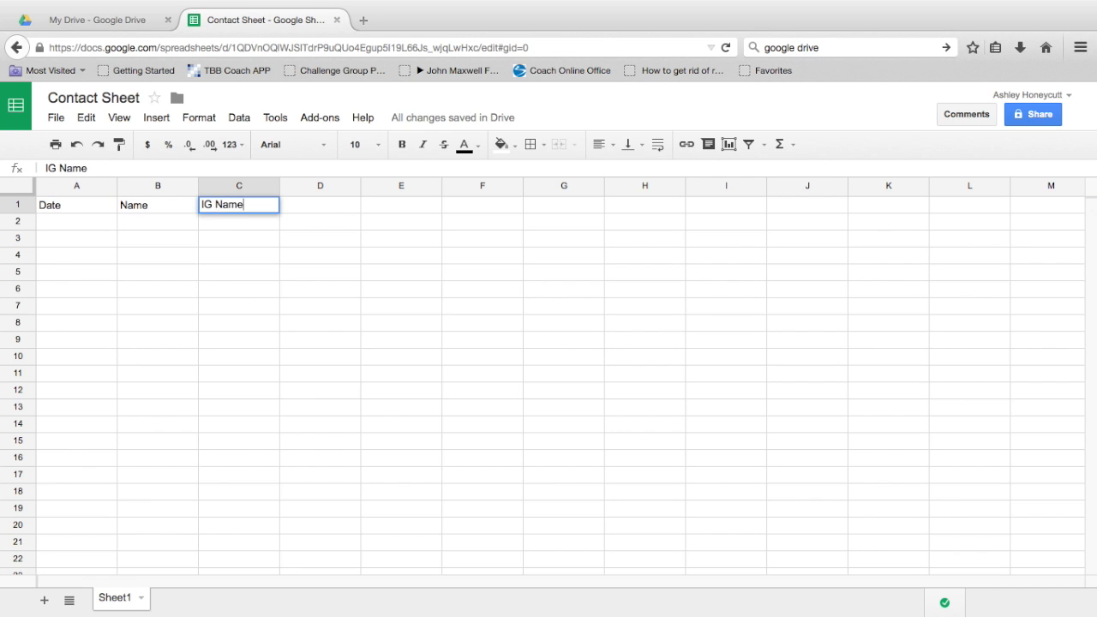
key(Tab)
text(F)
key(BackSpace)
text(Twitter Name)
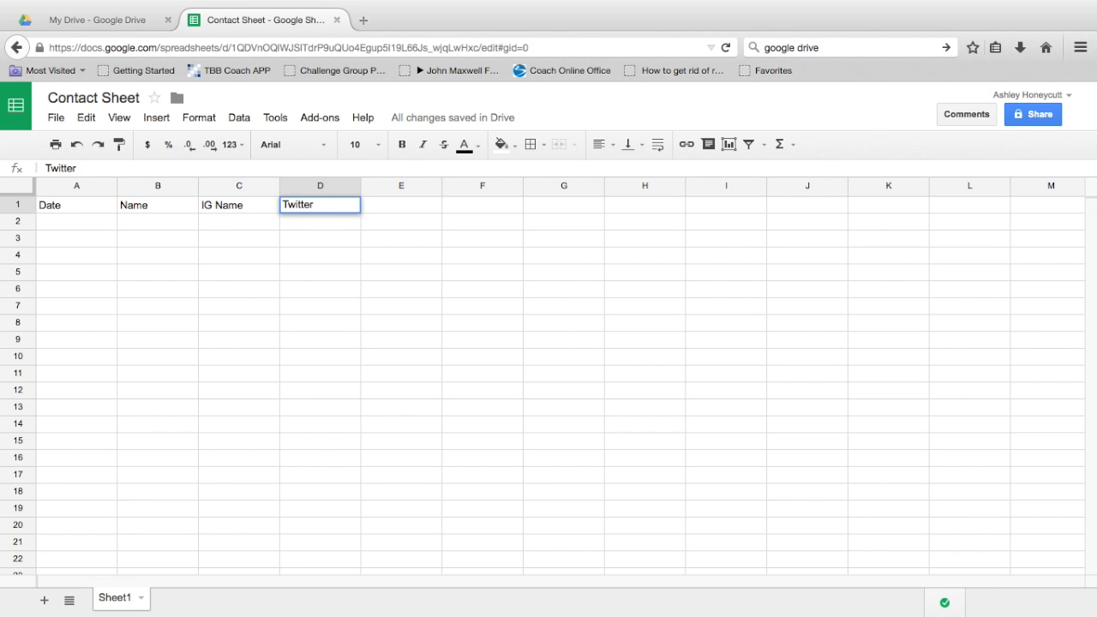
key(Tab)
Step: Finish row 1 with Comments, Date of Last Contact, Comments, Follow Up Date and Priority
text(Comments)
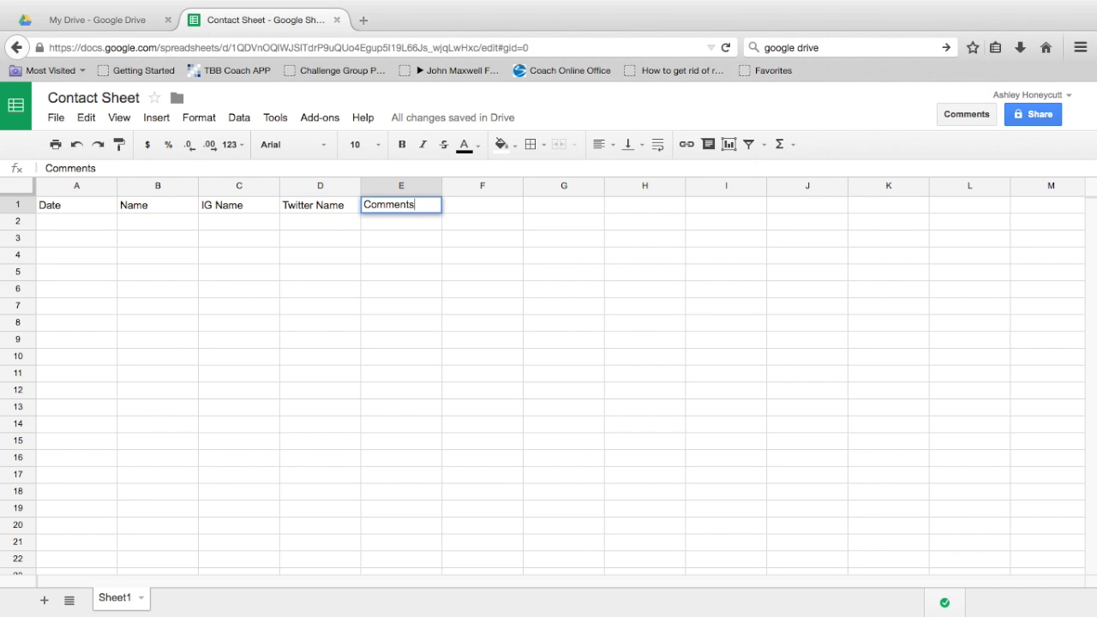
key(Tab)
text(Date of Last Contact)
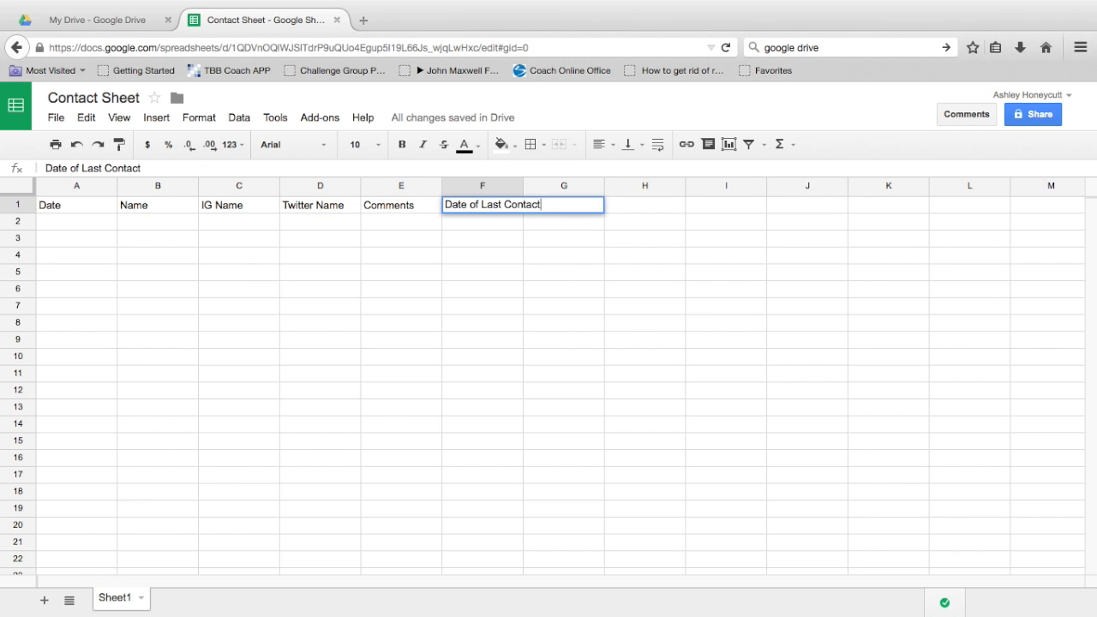
key(Tab)
text(Comments)
key(Tab)
text(Follow Up Date)
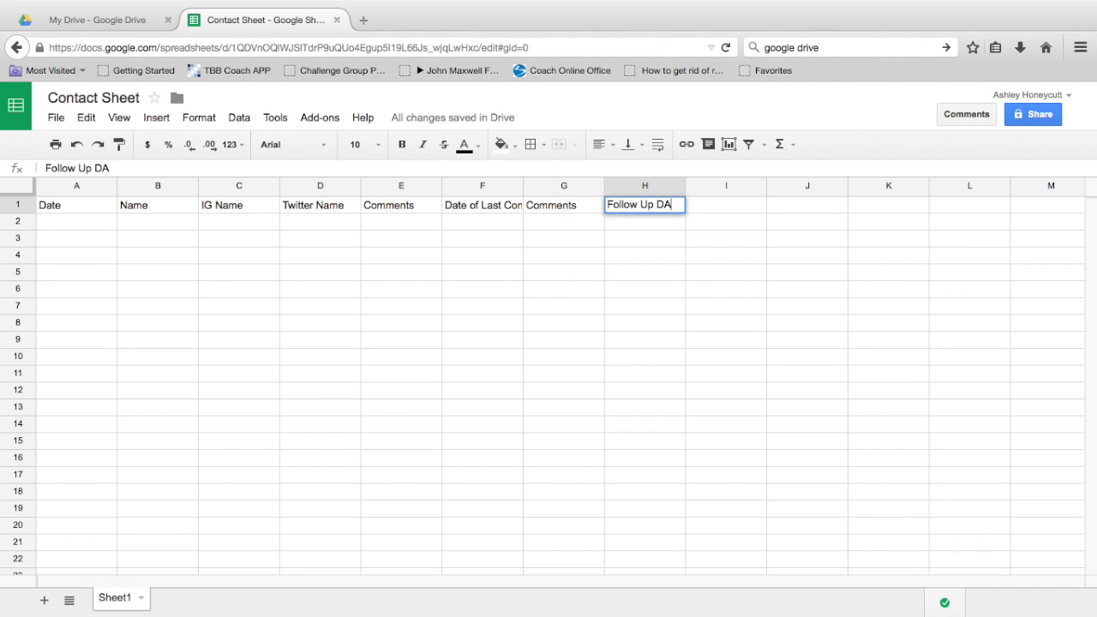
key(Tab)
text(Priority)
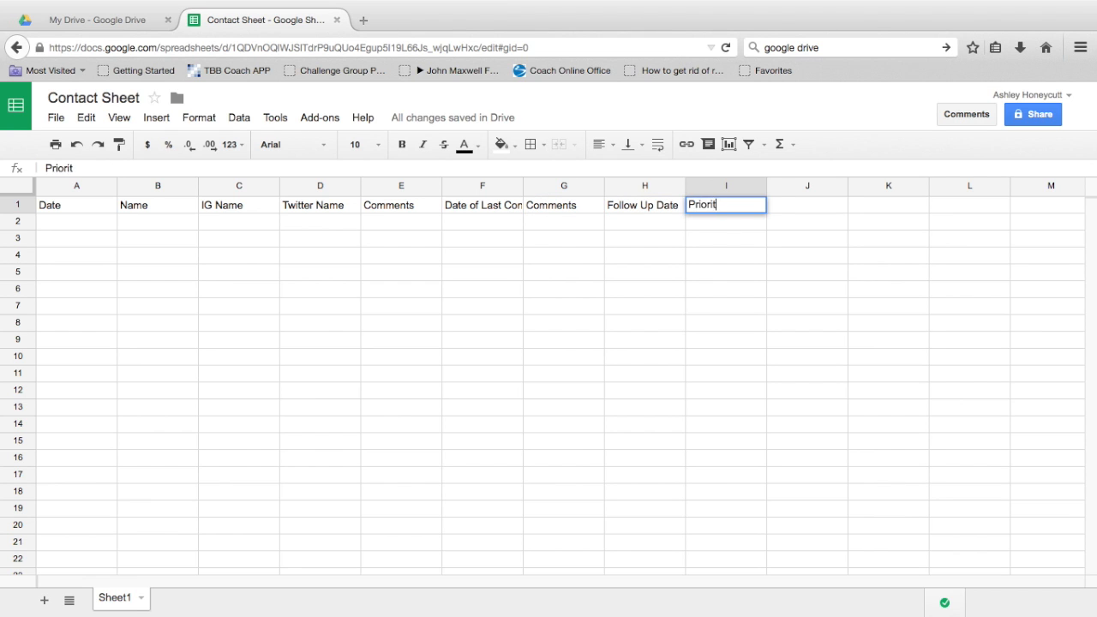
key(Return)
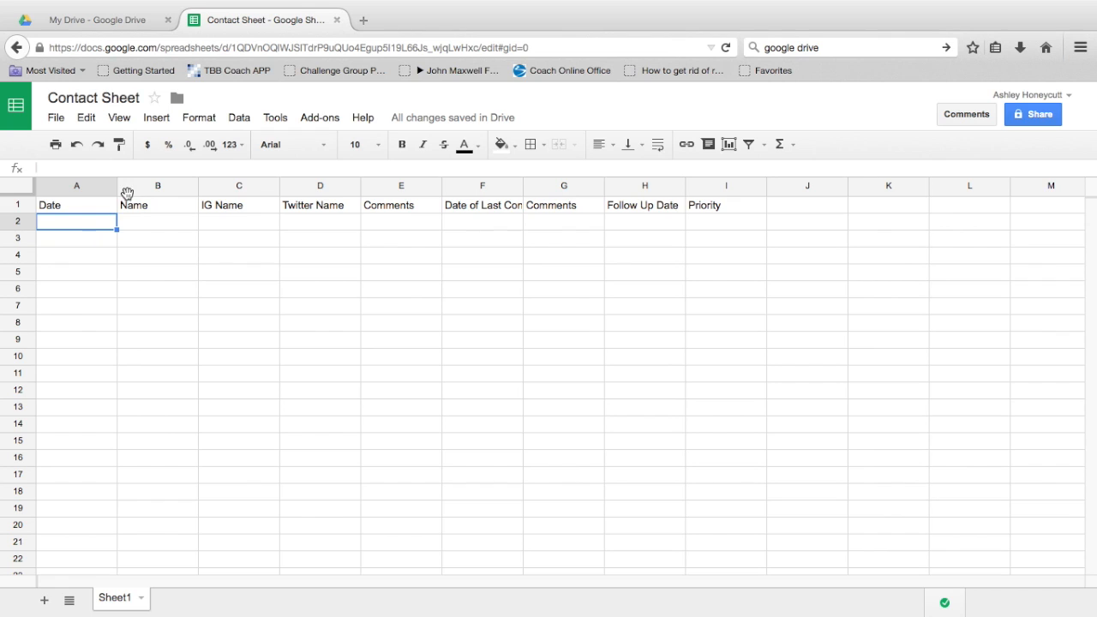
Step: Insert a column left of IG Name and give it the header Email in C1
right_click(221, 186)
click(218, 186)
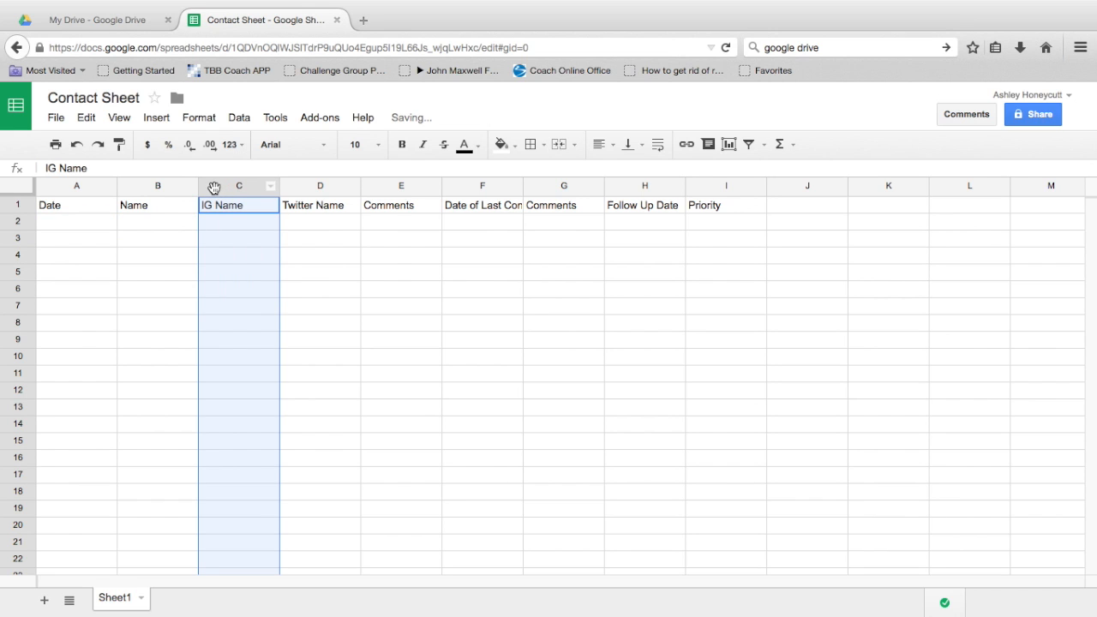
right_click(214, 187)
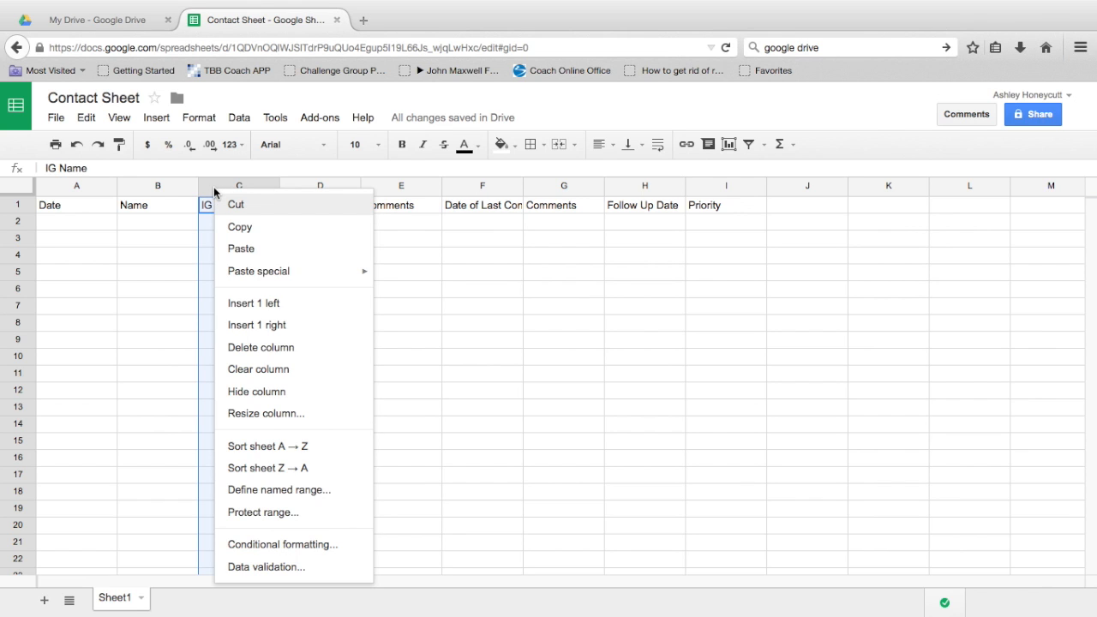
click(264, 305)
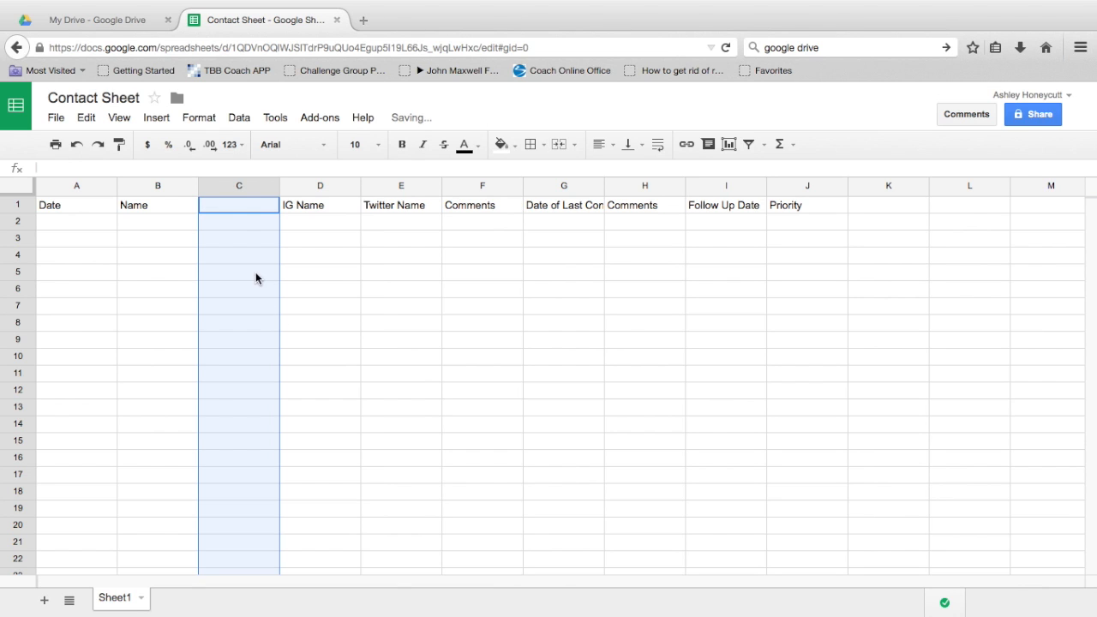
click(246, 211)
text(Email)
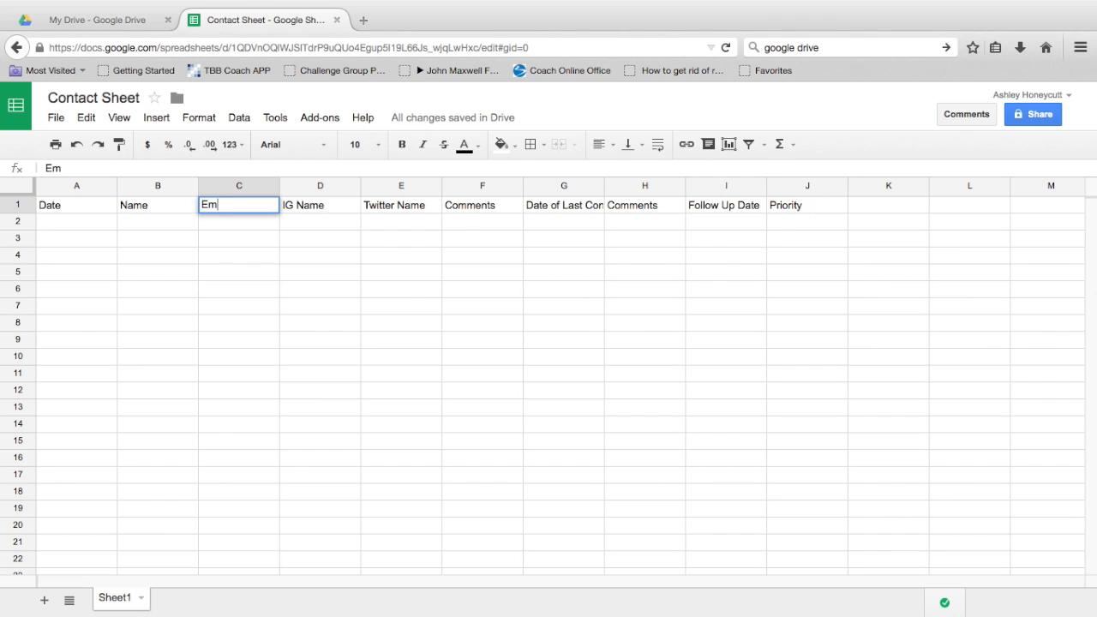
click(52, 206)
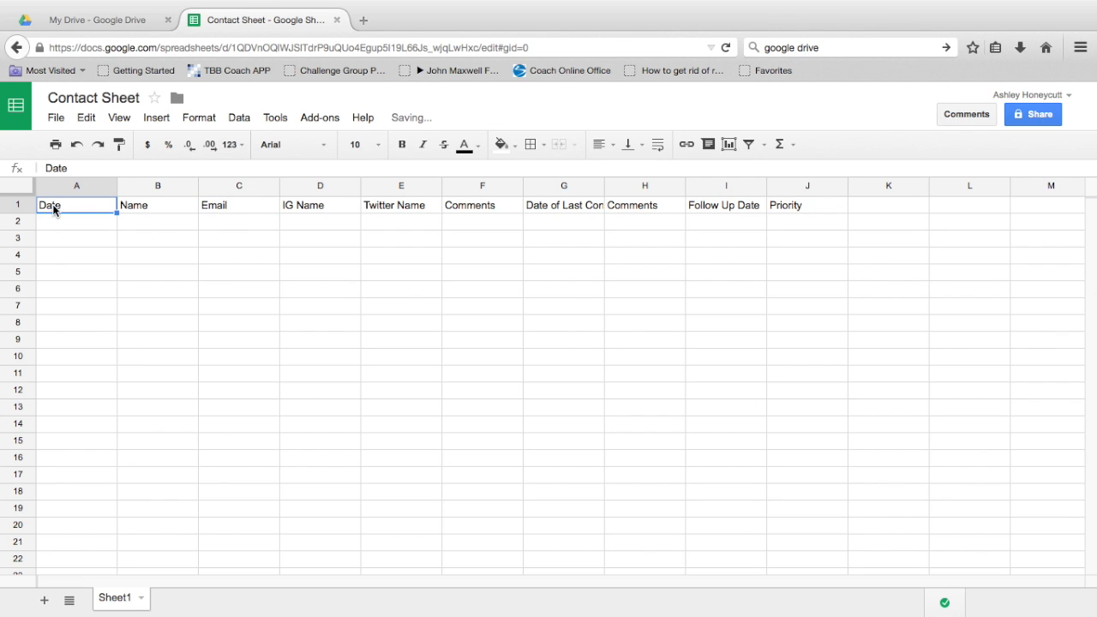
Step: Look over the sheet and select cell A1 with the Date header
click(90, 123)
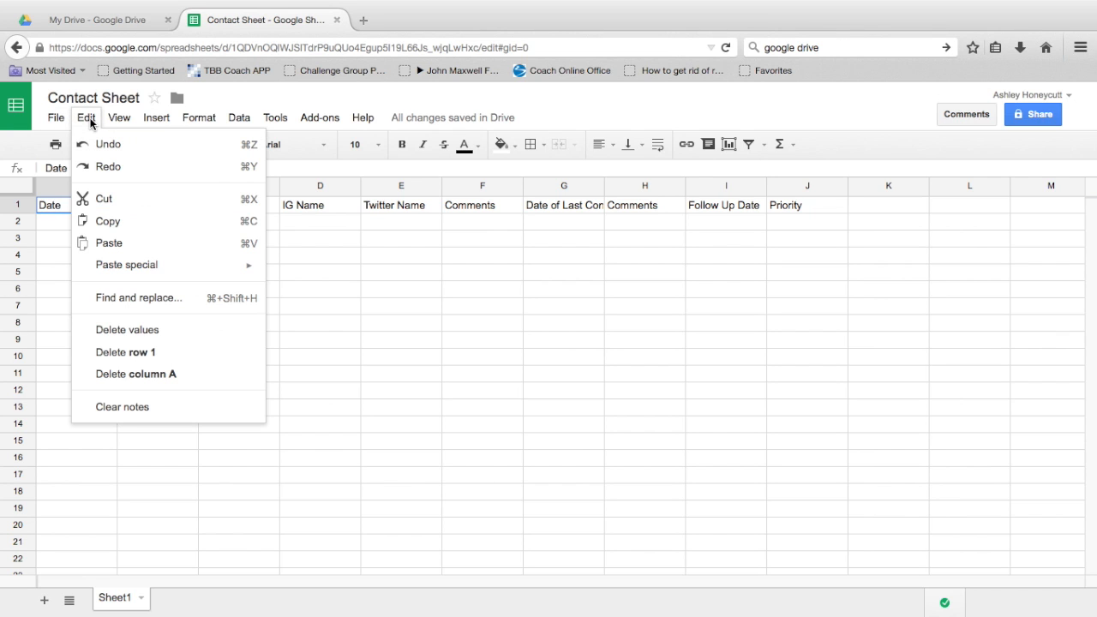
click(365, 275)
scroll(275, 316, down, 15)
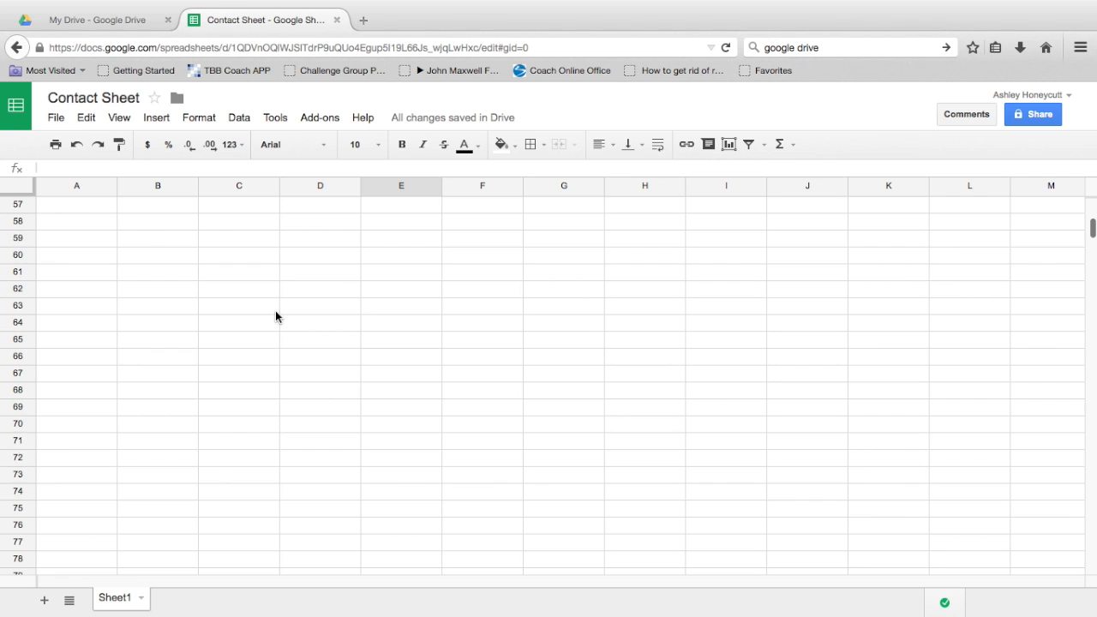
scroll(275, 316, up, 15)
scroll(275, 317, right, 5)
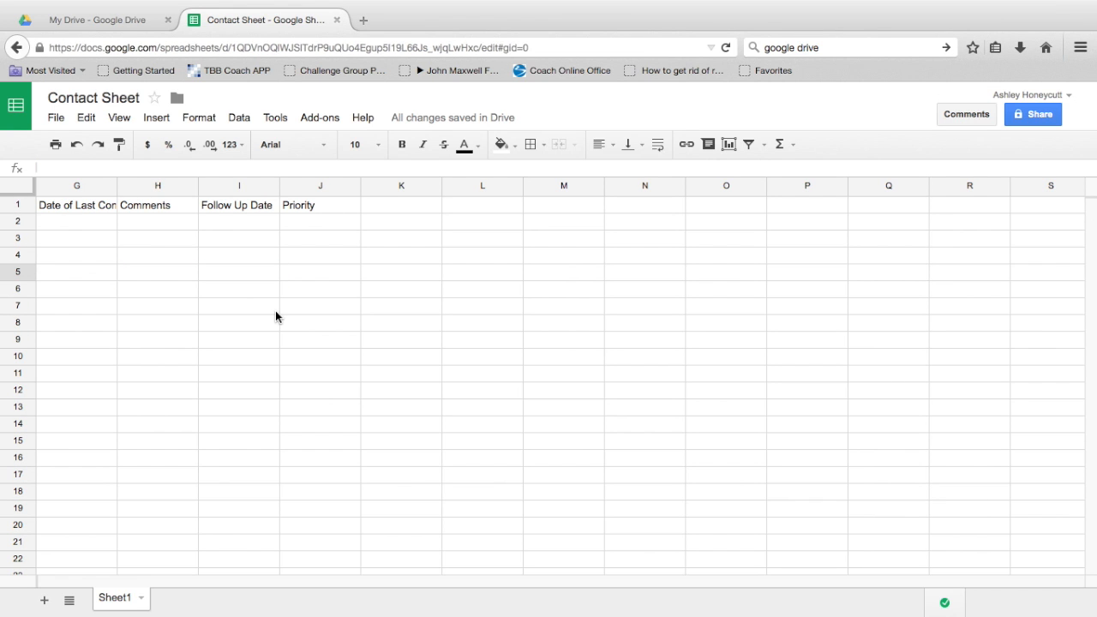
click(103, 272)
key(Left)
key(Left)
key(Left)
key(Left)
key(Left)
key(Left)
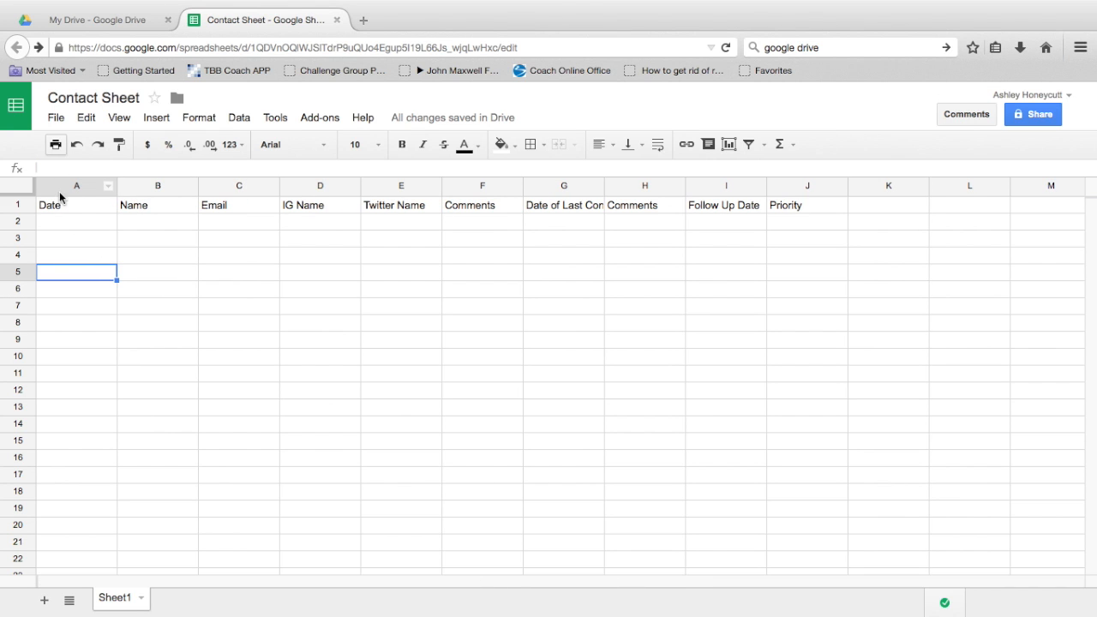
click(58, 204)
Step: Freeze row 1 and scroll to confirm the headers stay in place
click(87, 119)
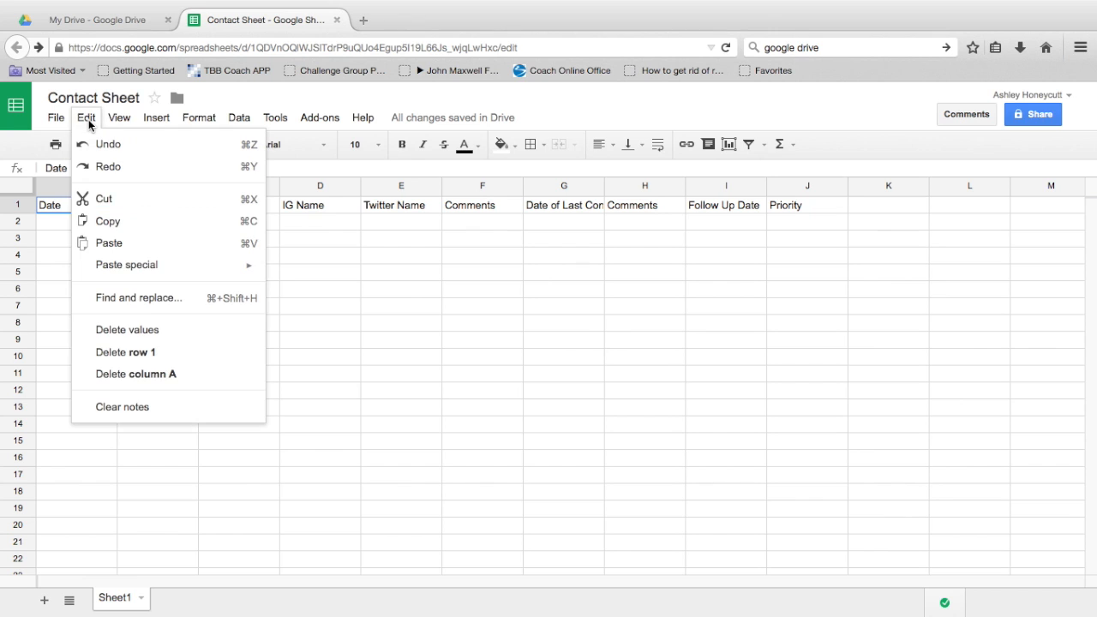
mouse_move(119, 123)
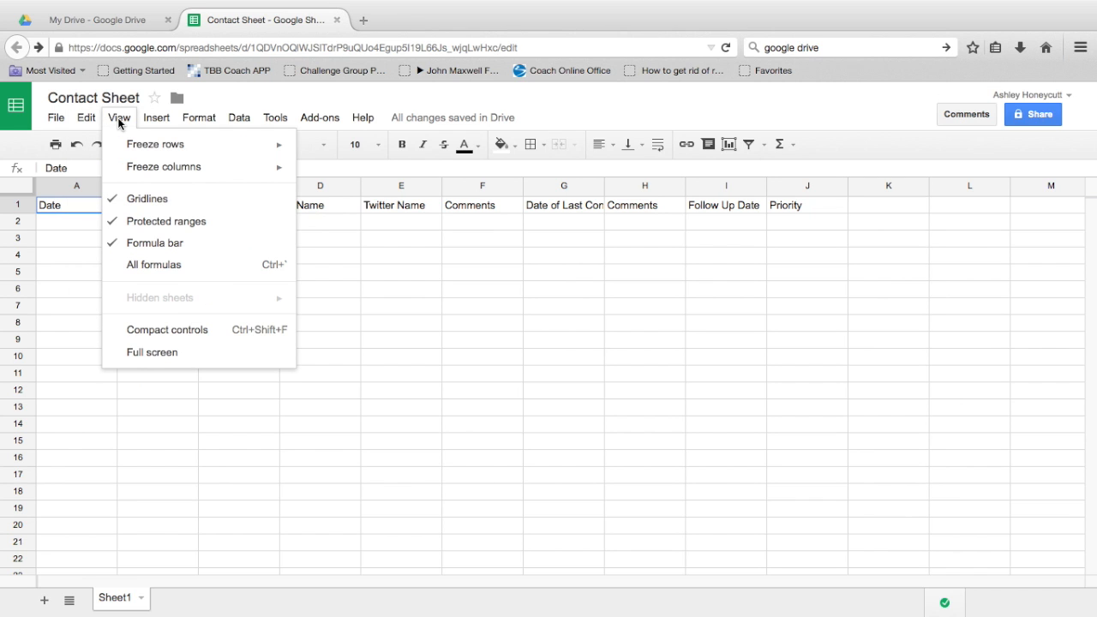
mouse_move(135, 155)
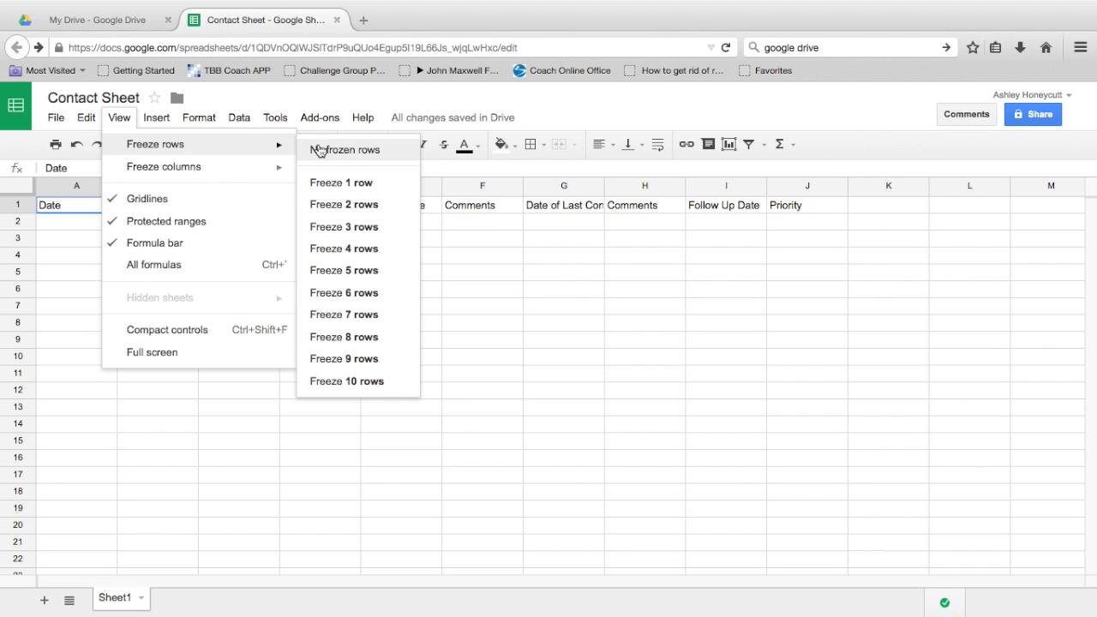
click(324, 186)
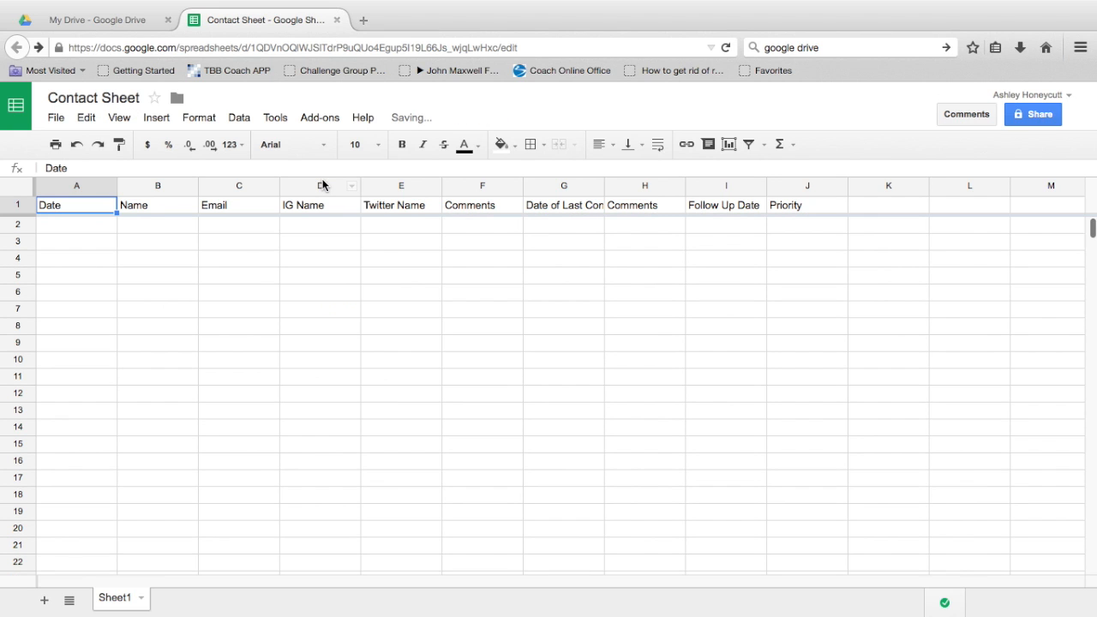
scroll(289, 347, down, 3)
scroll(289, 347, down, 20)
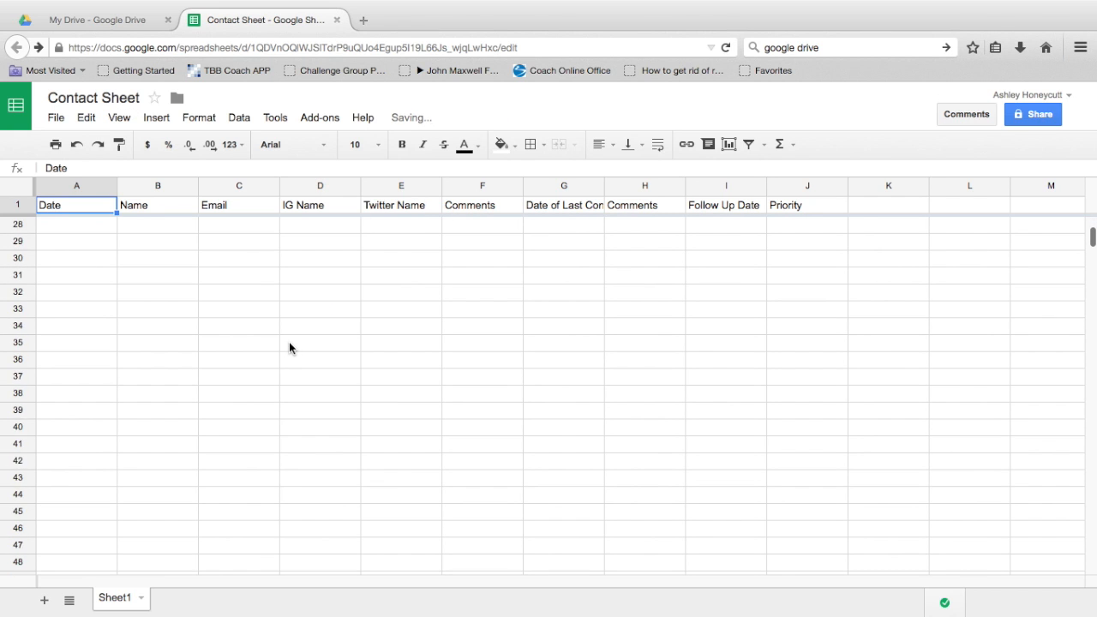
scroll(289, 347, right, 2)
scroll(290, 347, up, 20)
scroll(290, 347, right, 5)
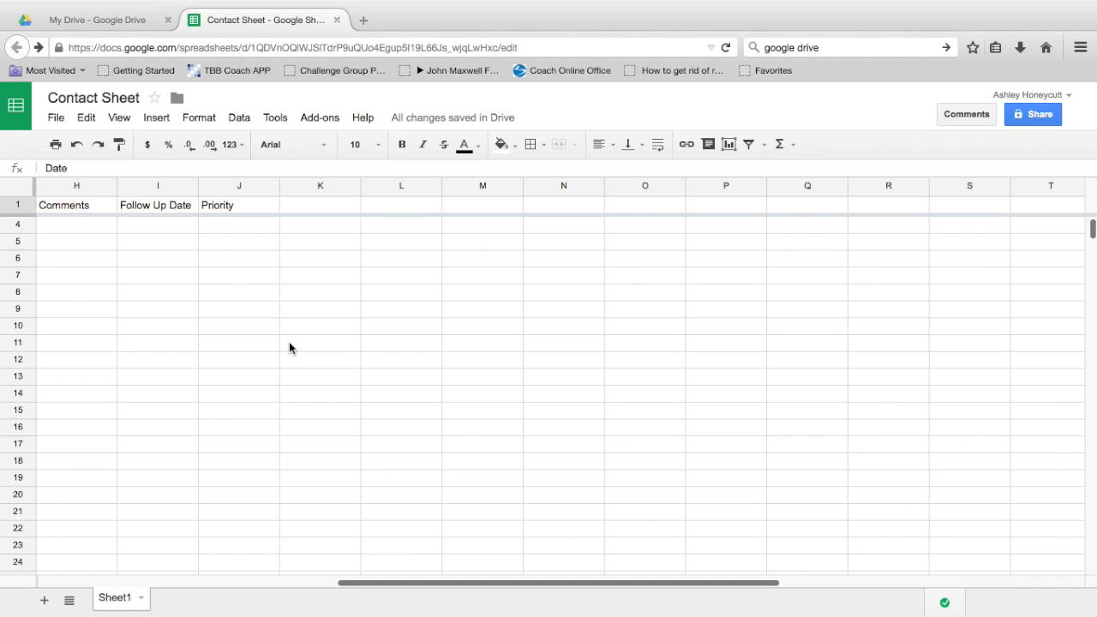
scroll(289, 345, left, 7)
click(90, 226)
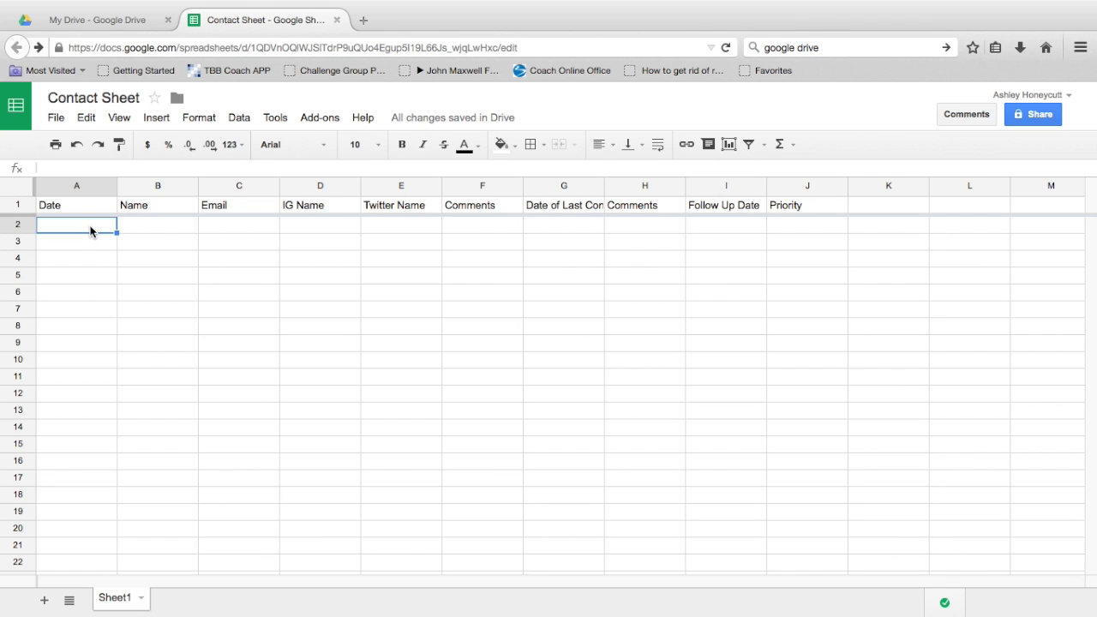
Step: Enter the date 1-24, the contact's first name and their e-mail address in row 2
text(1-24)
key(Tab)
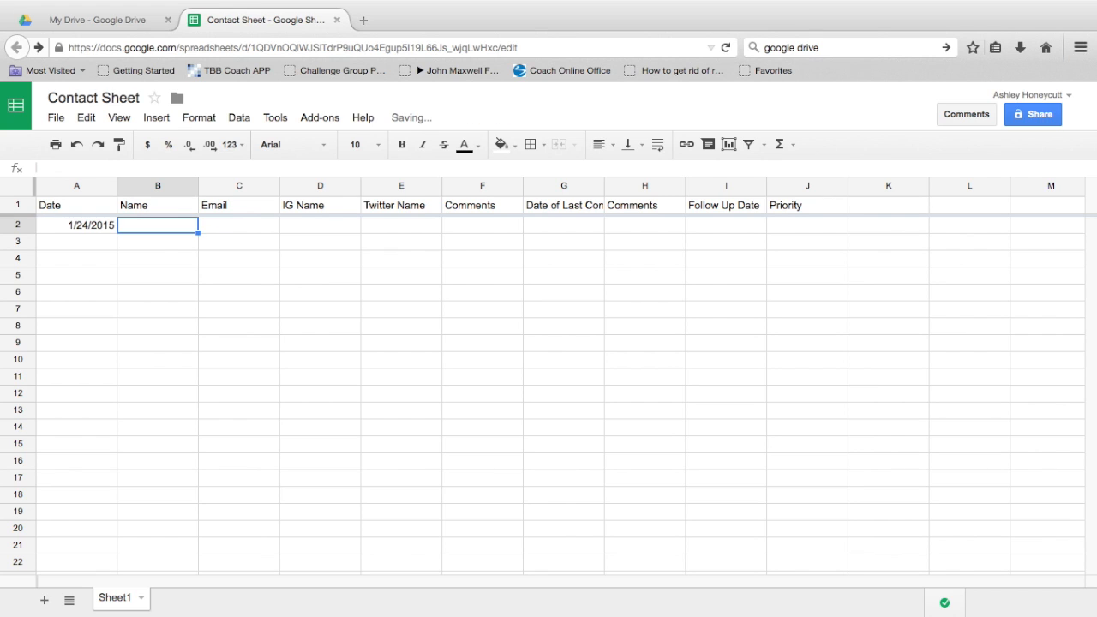
text(Ashley)
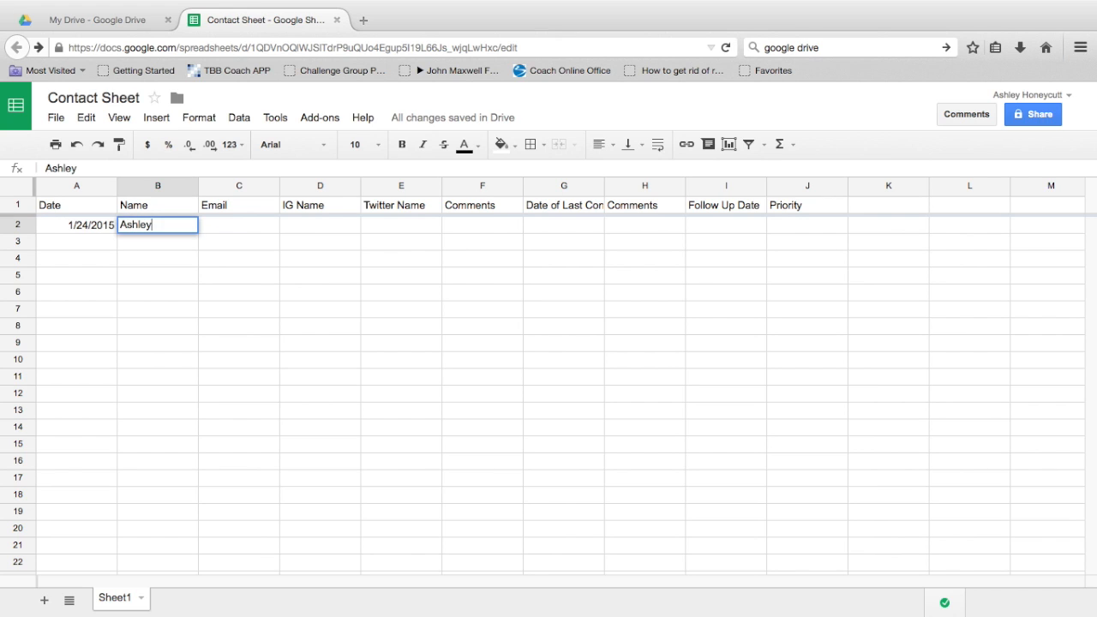
key(Tab)
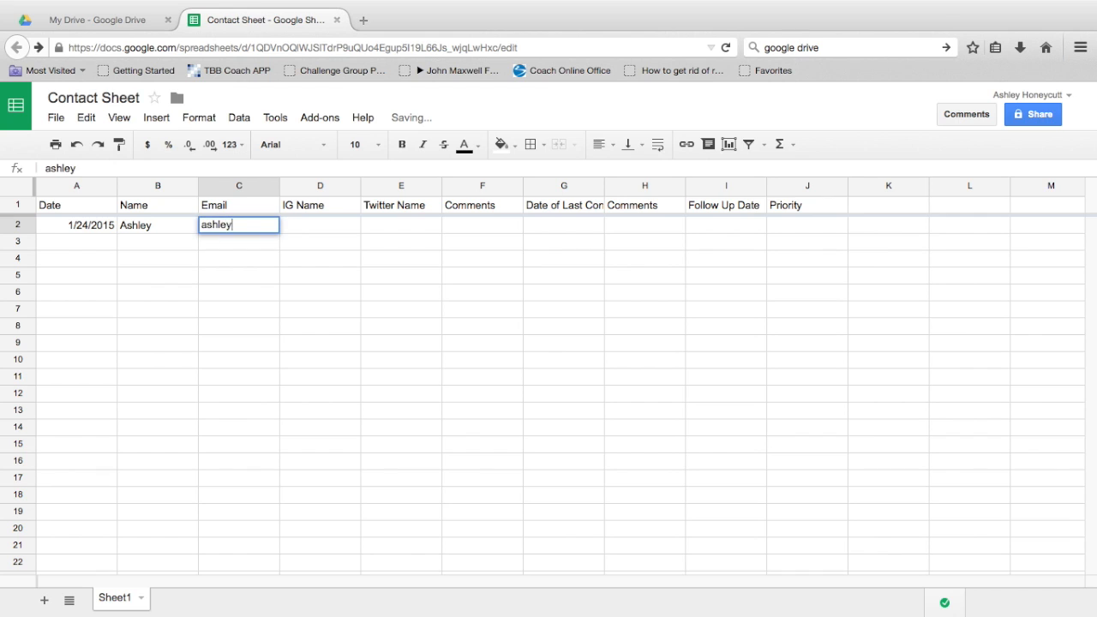
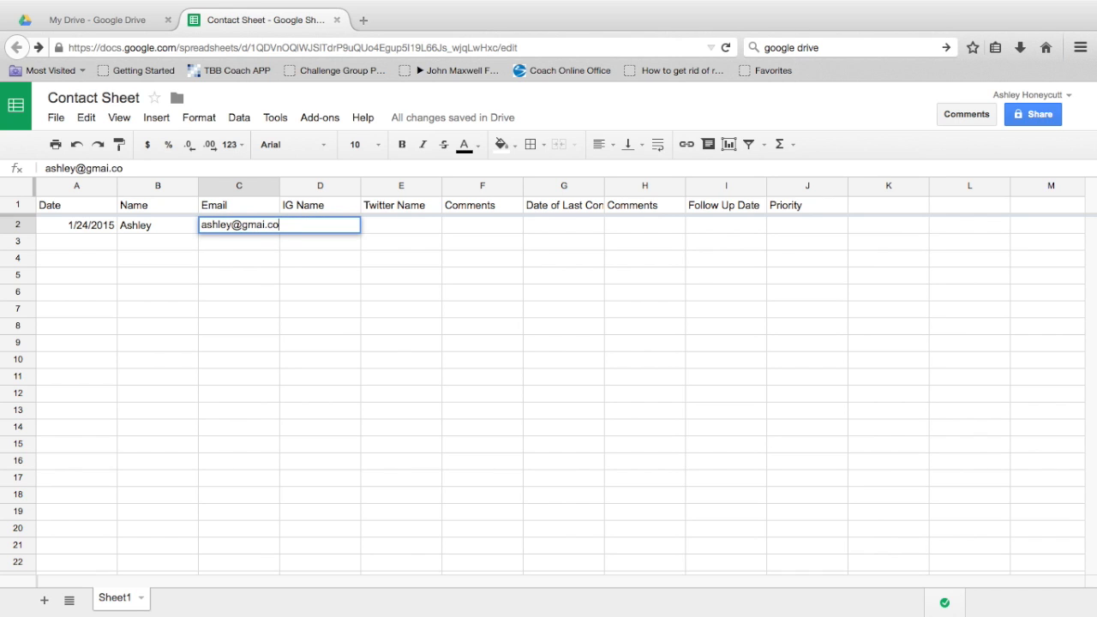
key(Tab)
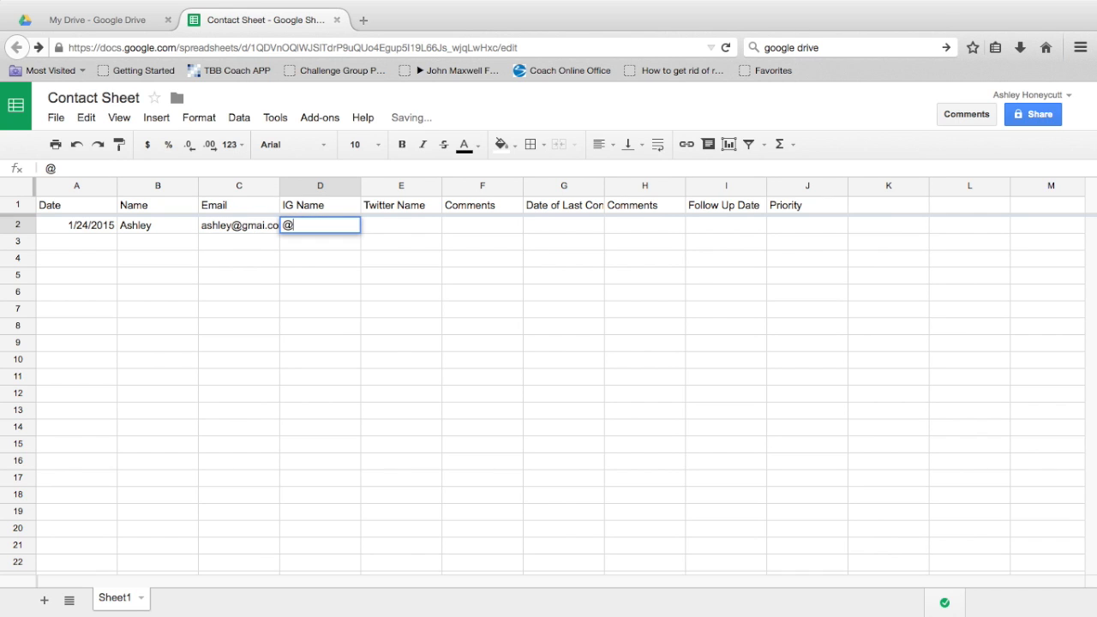
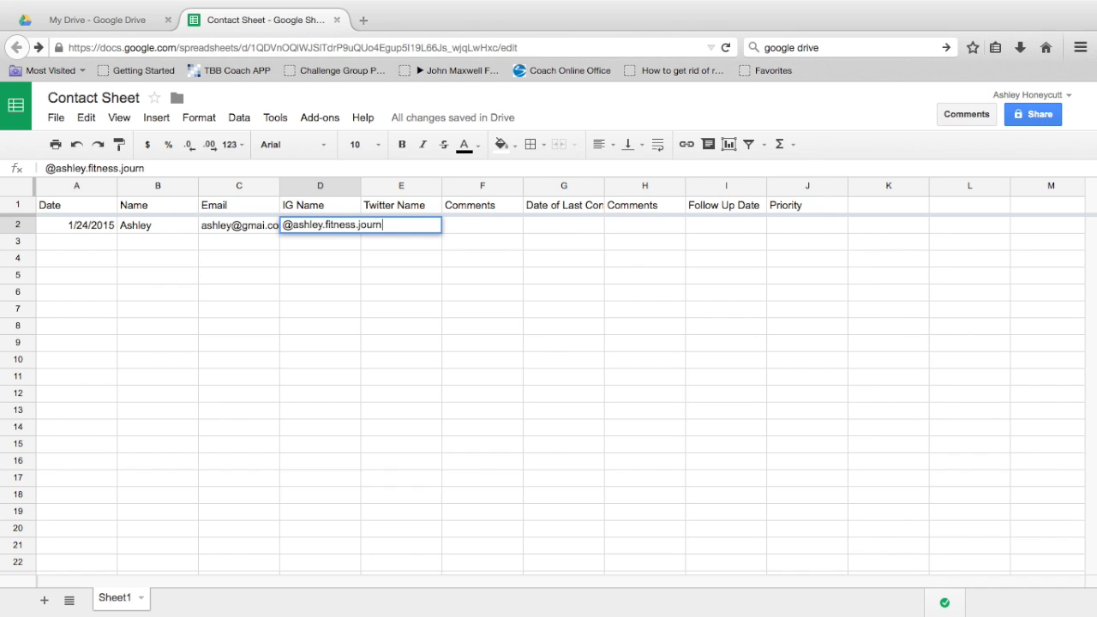
Step: Enter the contact's Instagram handle in D2, leaving Twitter Name blank
key(Tab)
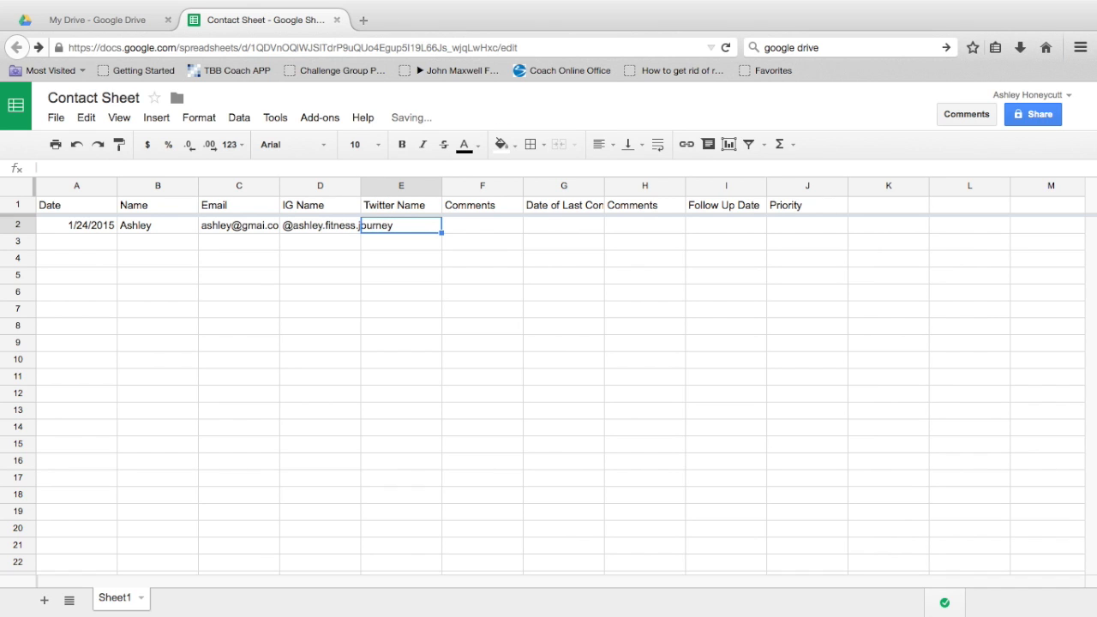
key(Tab)
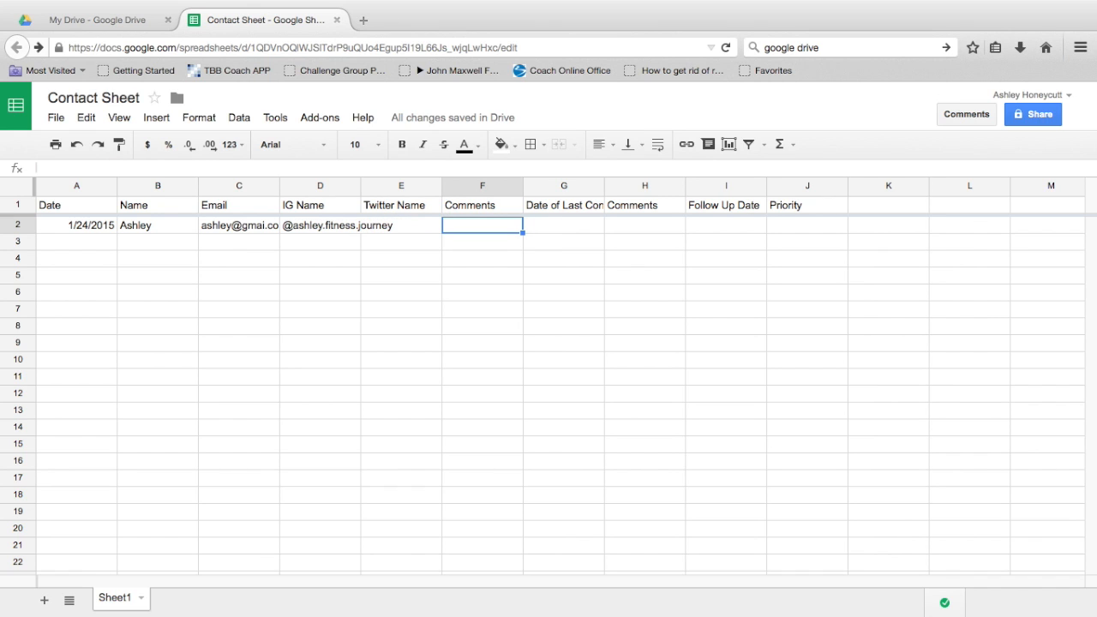
Step: Write 'Commented on Before and After photo. Awesome job! WHat are you doing to lose weight?' in F2
text(Comment)
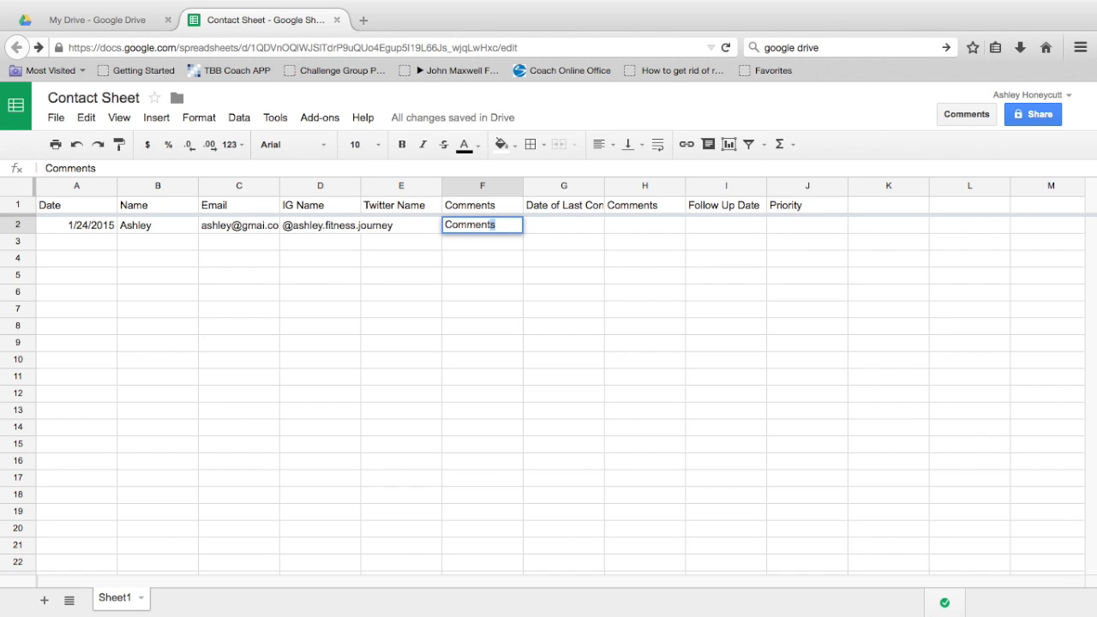
text(ted on)
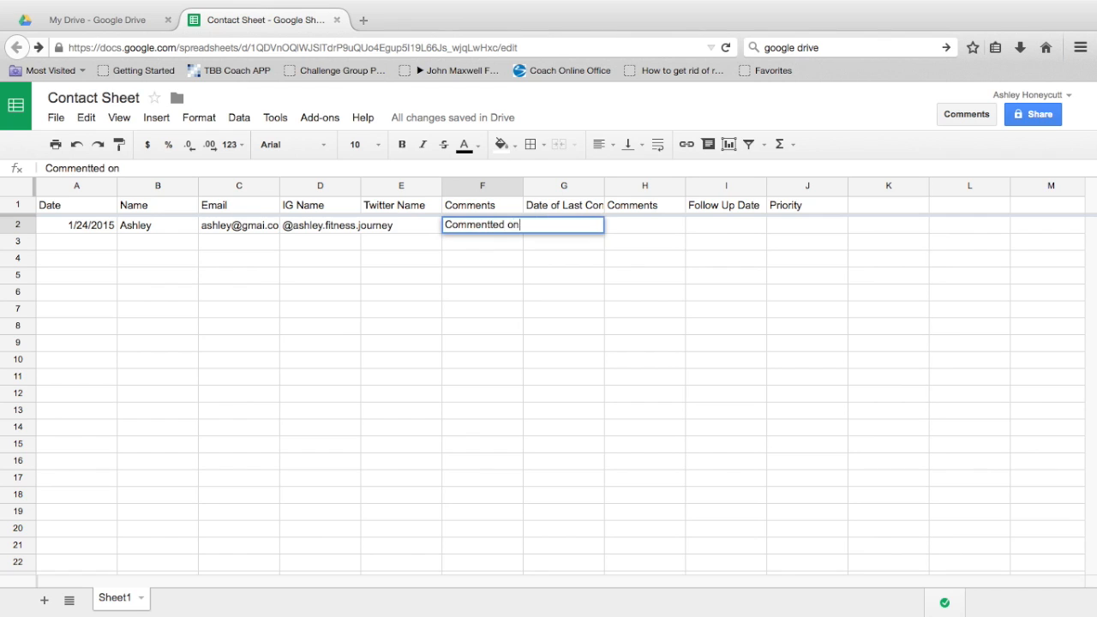
key(BackSpace)
key(BackSpace)
key(BackSpace)
key(BackSpace)
key(BackSpace)
key(BackSpace)
text(ed on)
text(Before and Af)
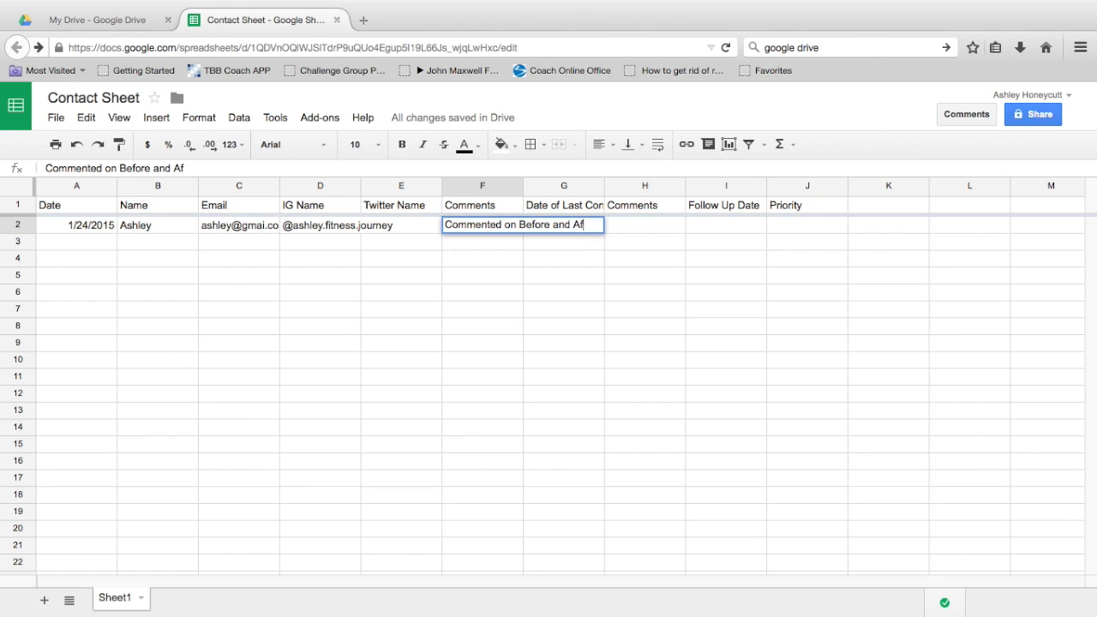
text(ter photo)
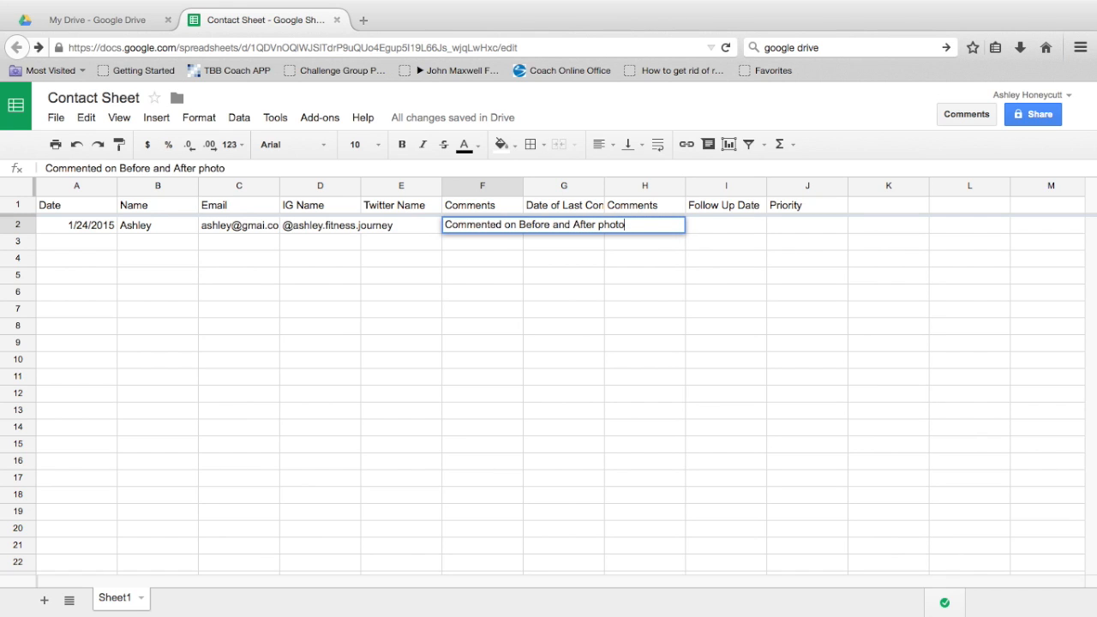
text(. Awesome Jo)
key(BackSpace)
key(BackSpace)
text(job!)
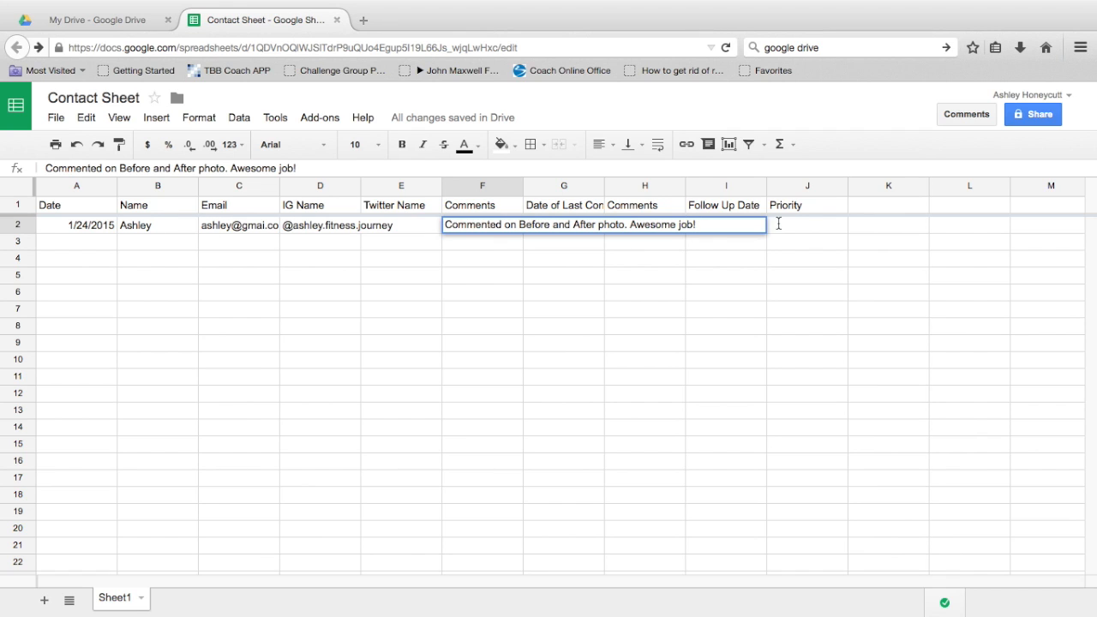
text(WHat are )
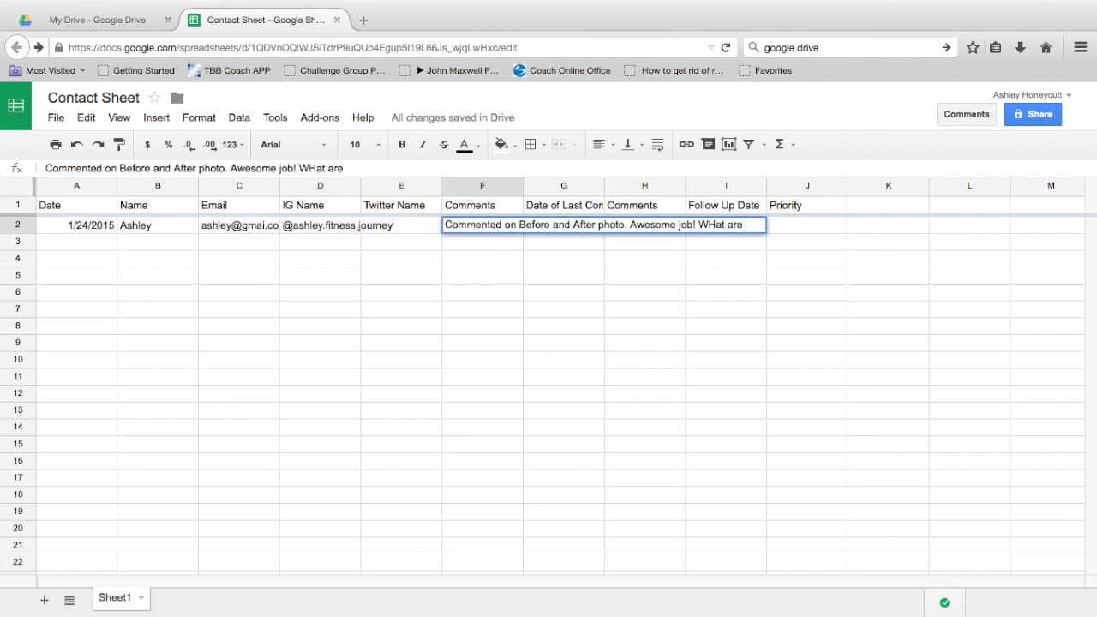
text(you doing to)
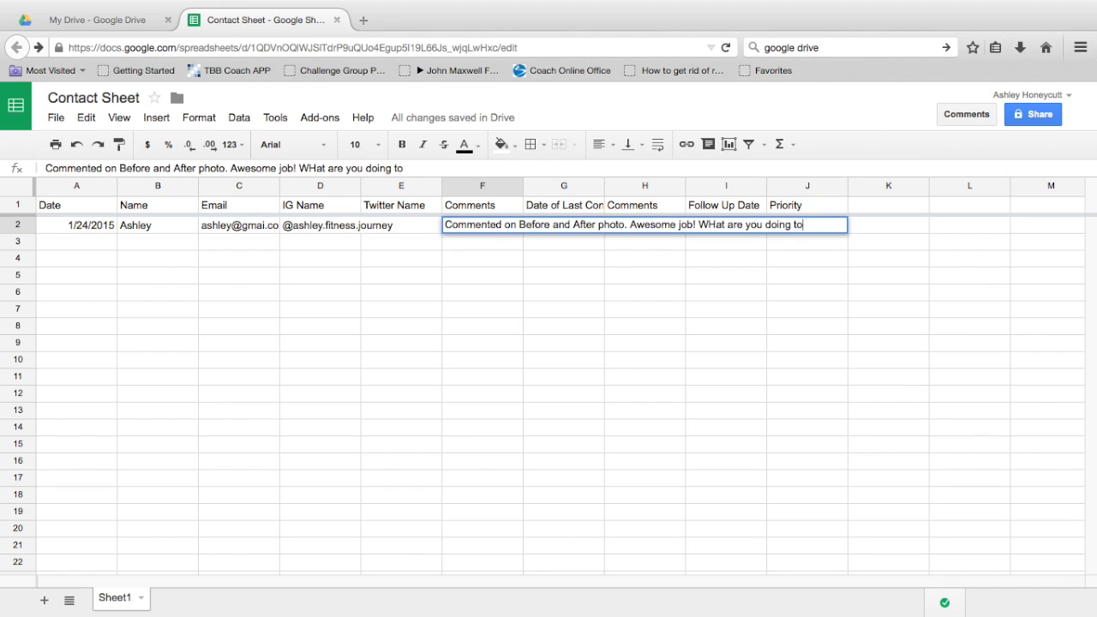
text( lose weight?)
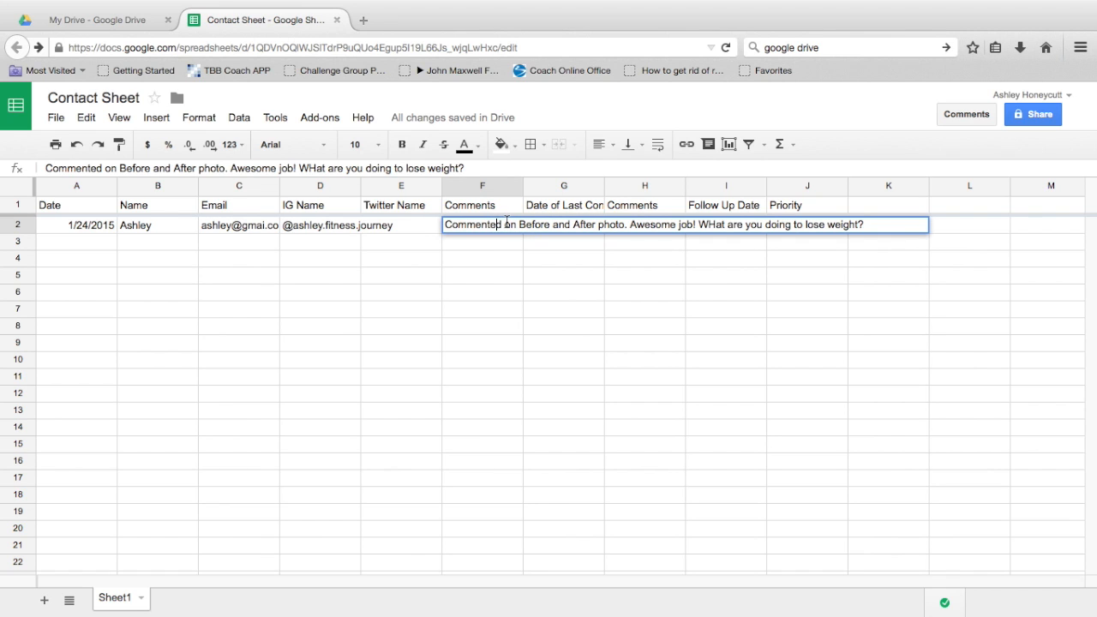
key(Tab)
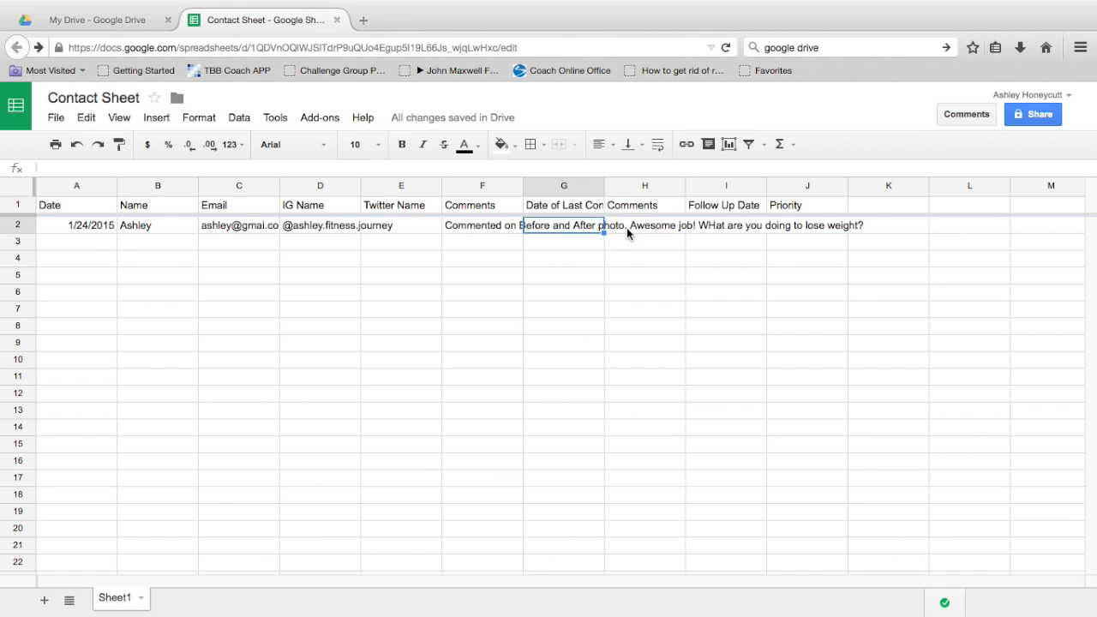
Step: Set the Follow Up Date in I2 to 2/2/2015 using the date picker
click(724, 232)
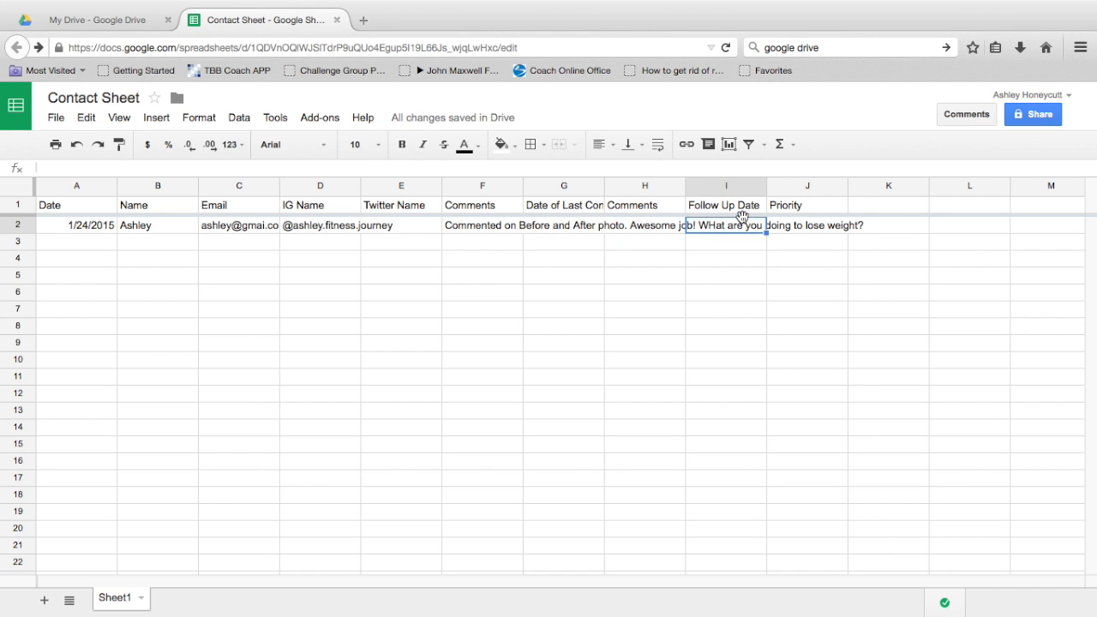
mouse_move(496, 600)
text(2-1)
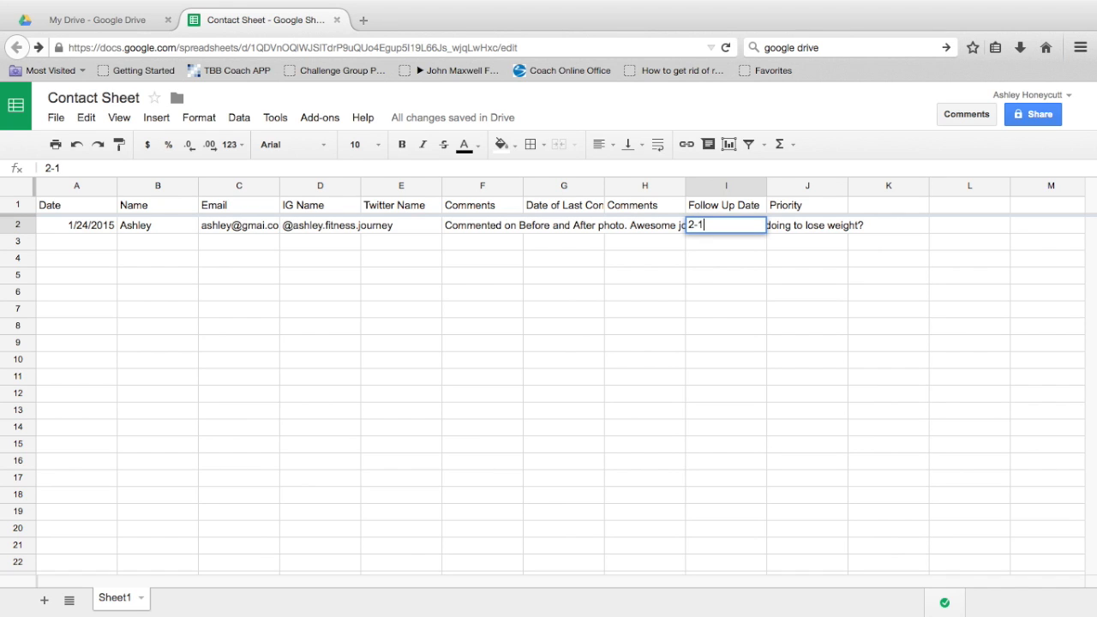
key(Return)
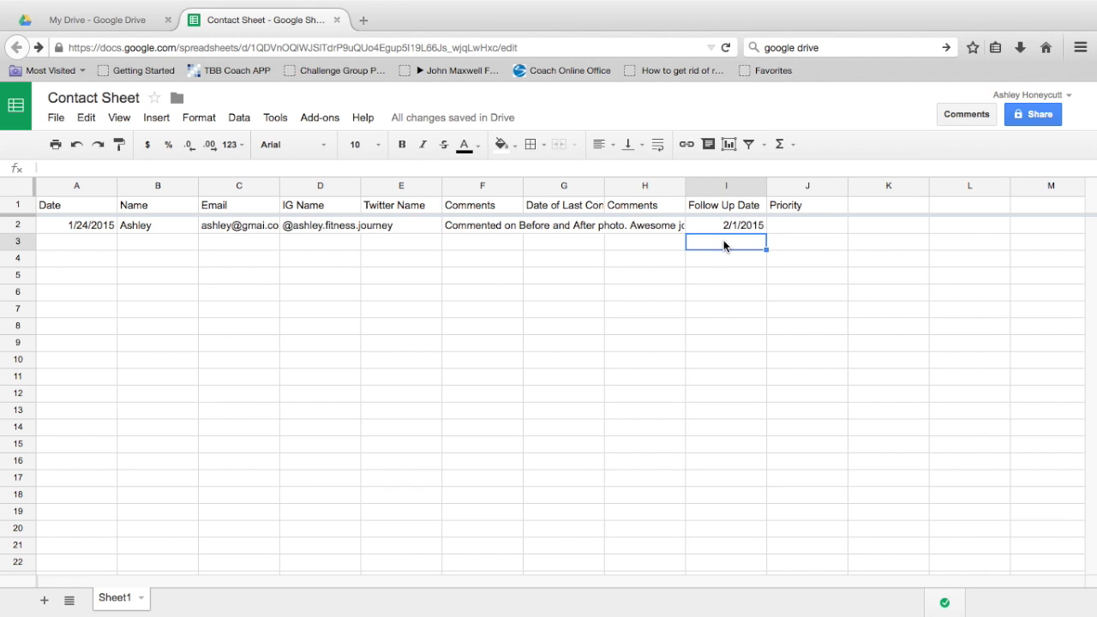
double_click(748, 226)
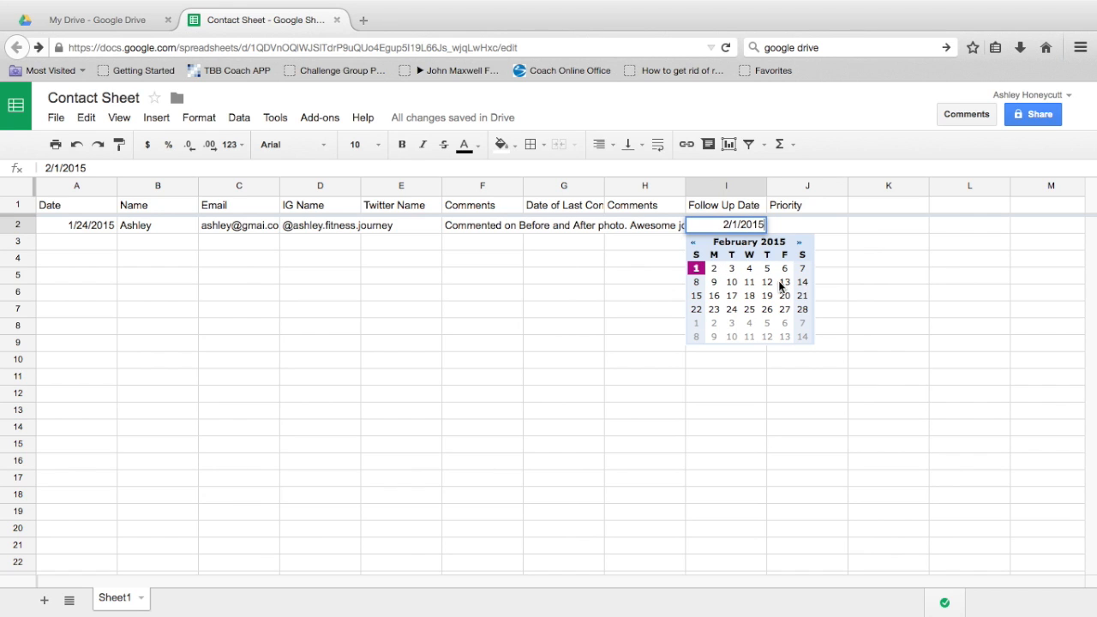
click(715, 269)
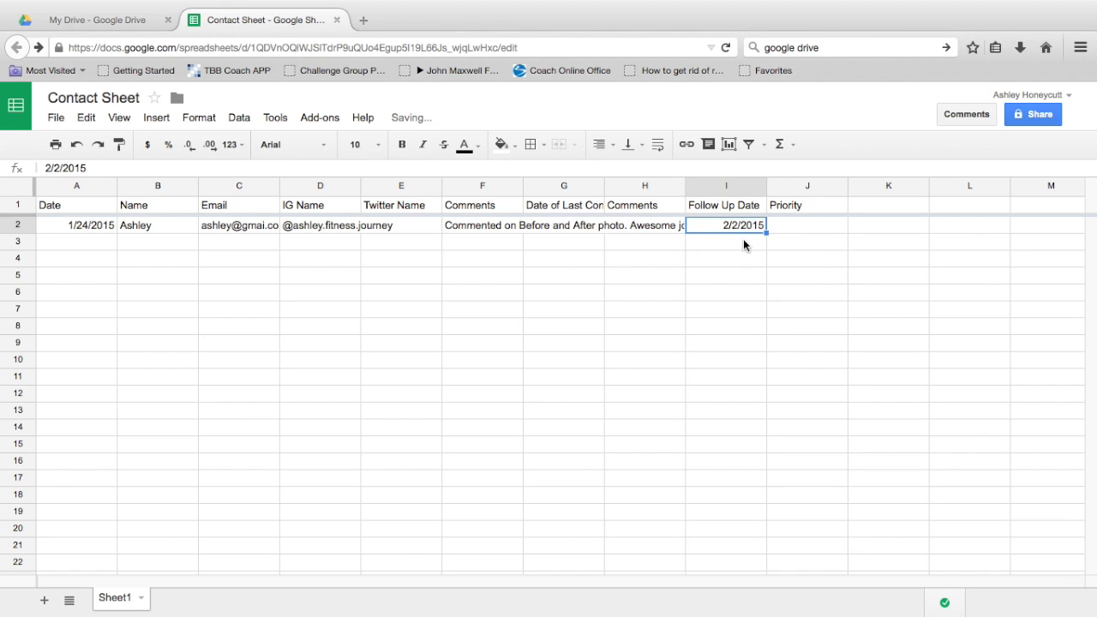
Step: Give the contact a Priority of 1 in J2
click(791, 226)
text(1)
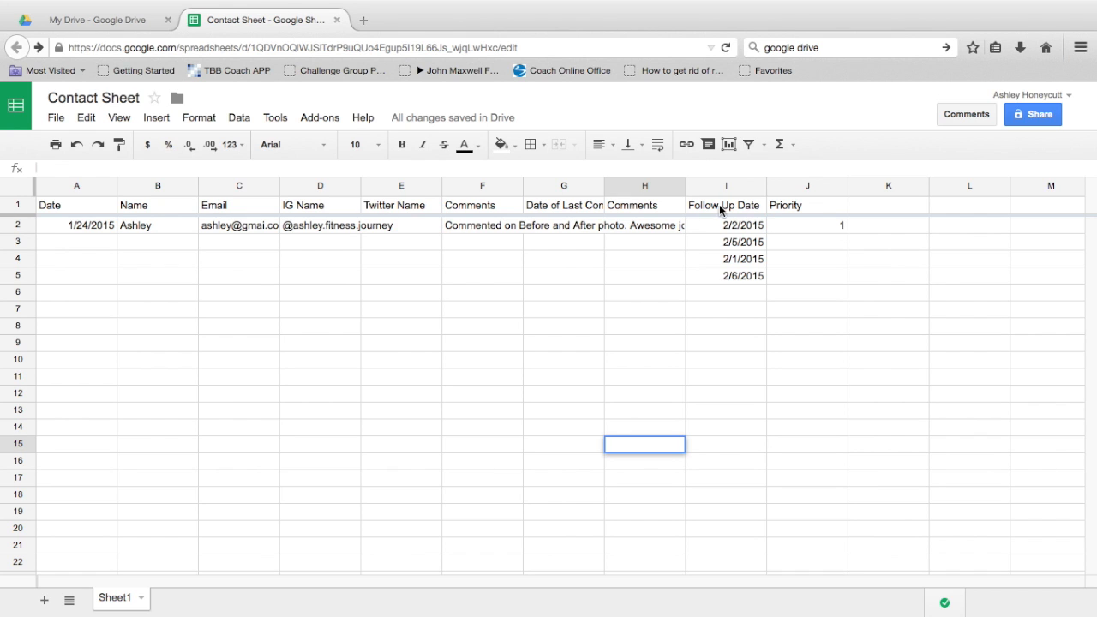
click(726, 209)
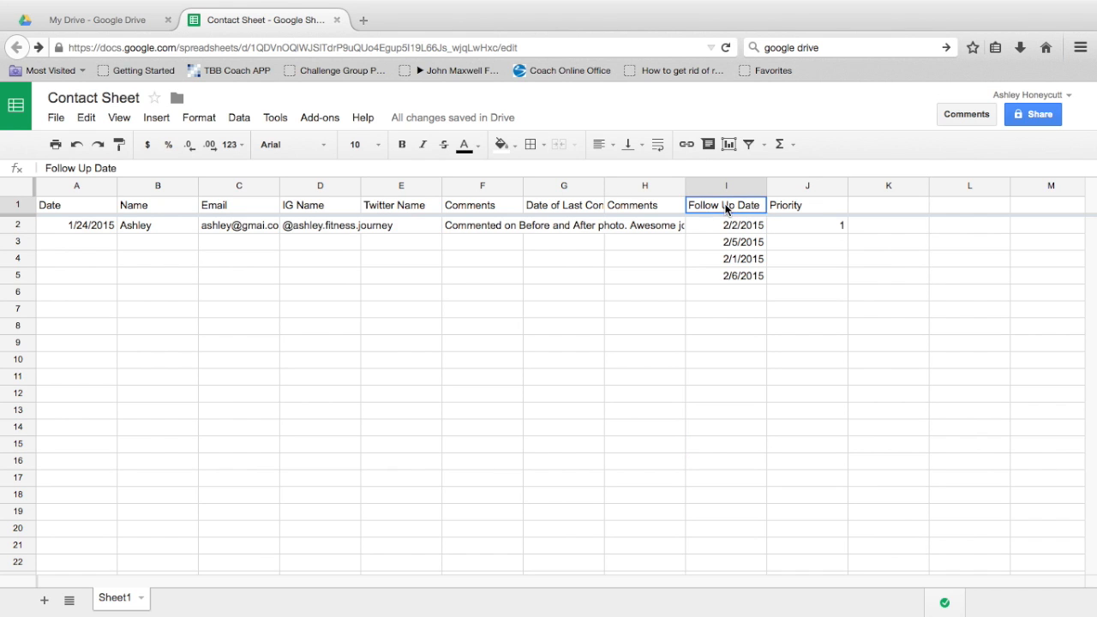
click(320, 118)
mouse_move(329, 148)
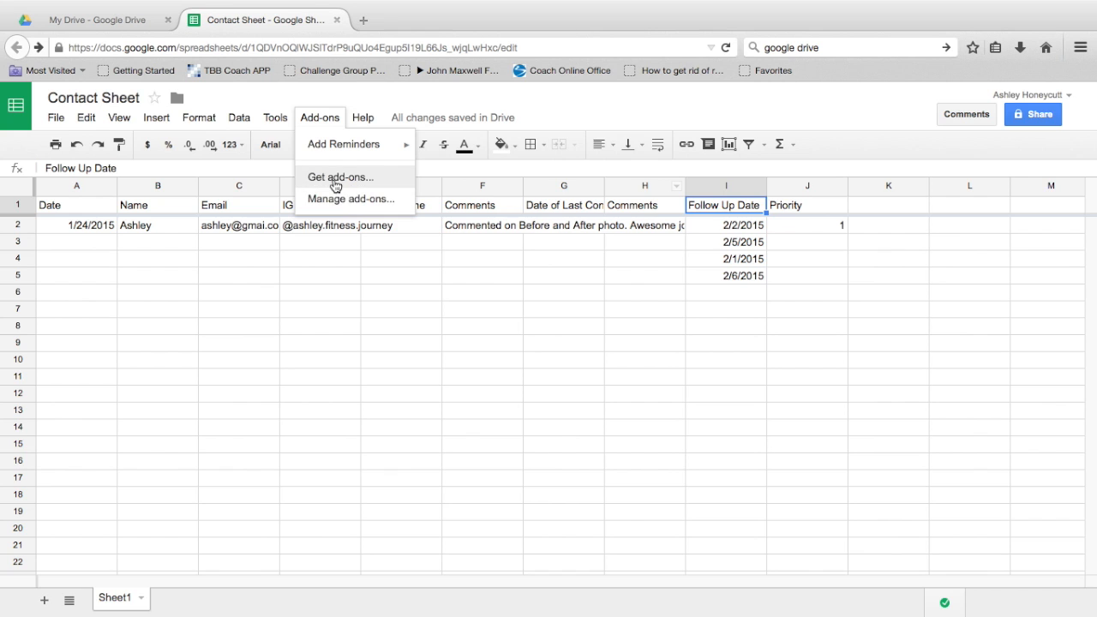
click(335, 187)
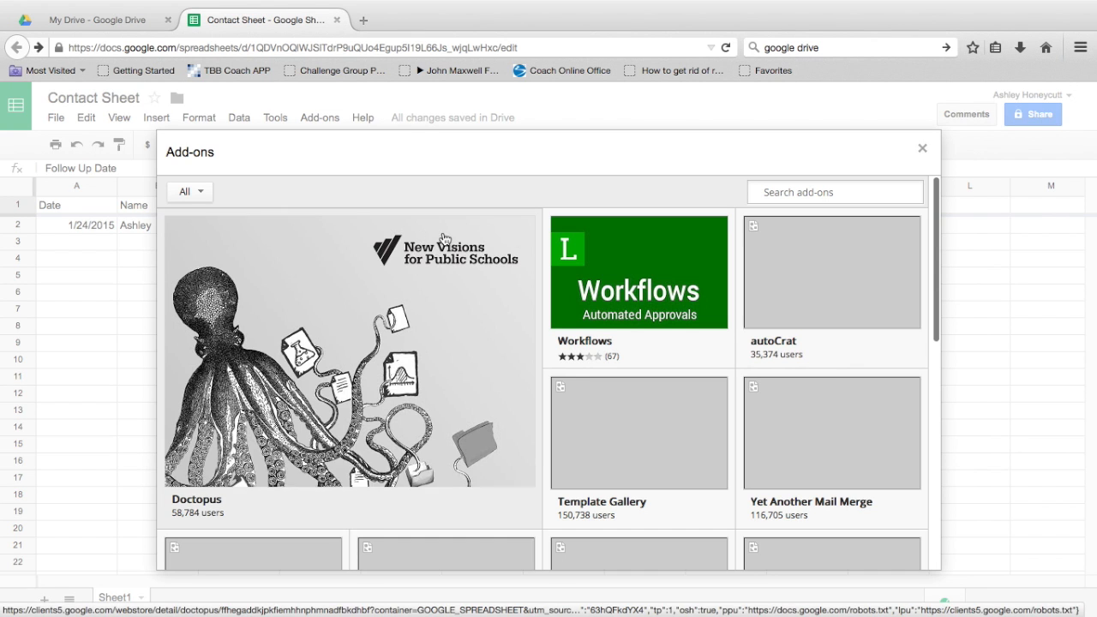
click(840, 190)
text(reminder)
key(Return)
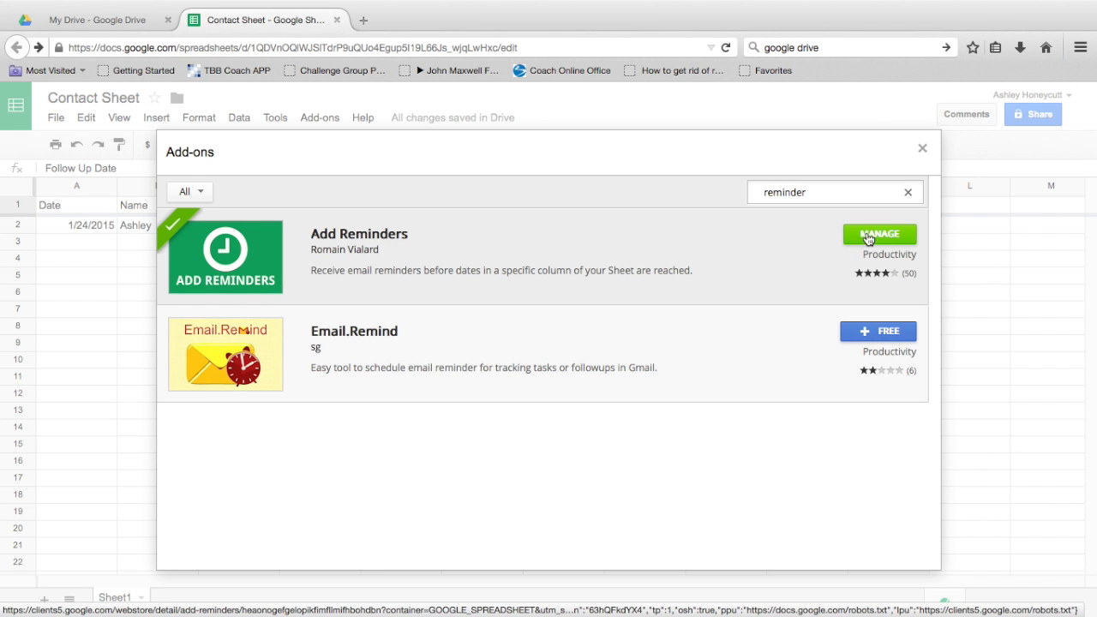
click(923, 149)
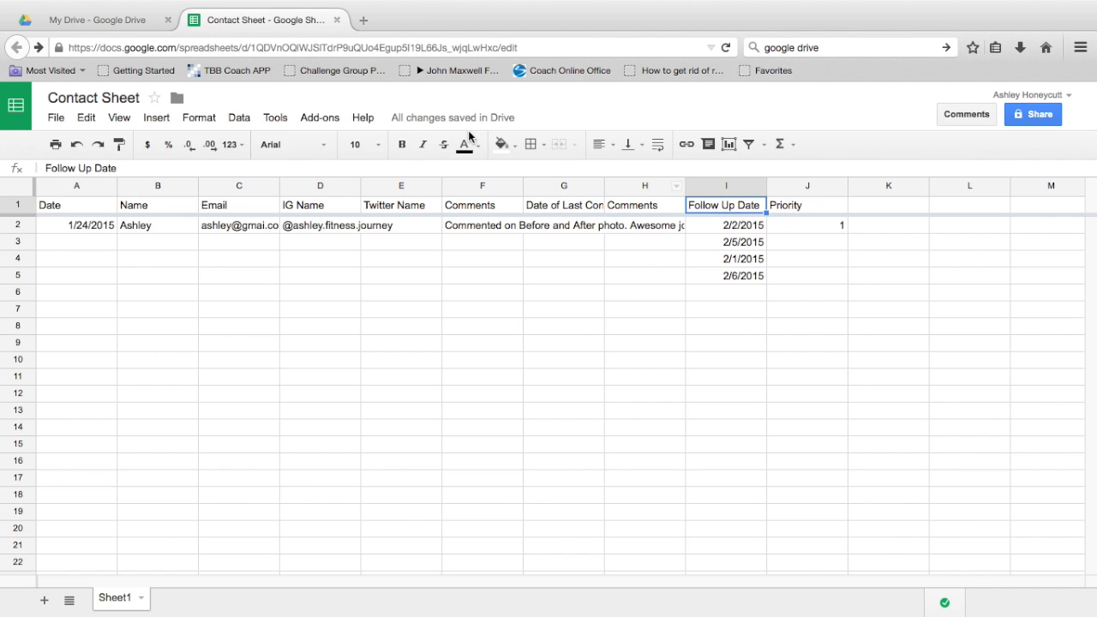
Step: Save an Add Reminders email alert for 1 day before each Follow Up Date
click(316, 117)
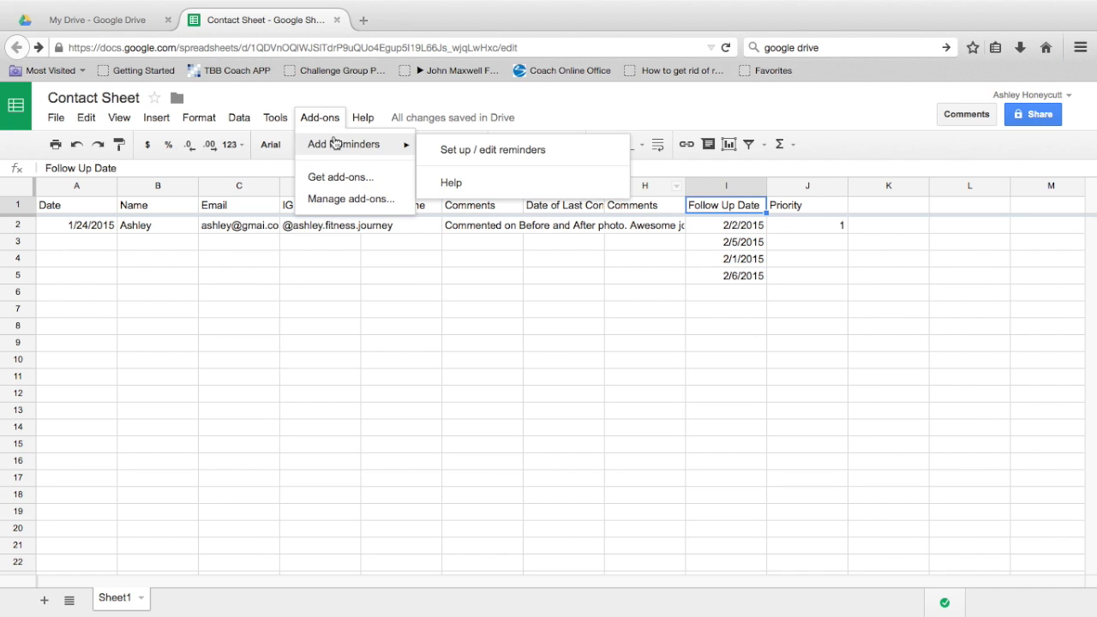
click(453, 149)
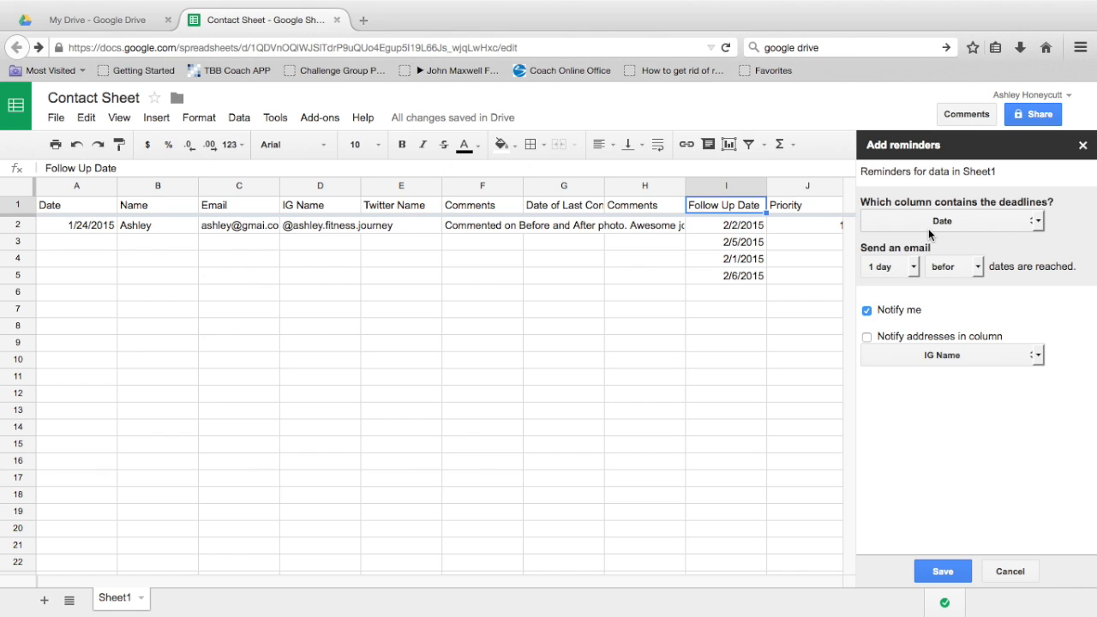
click(930, 224)
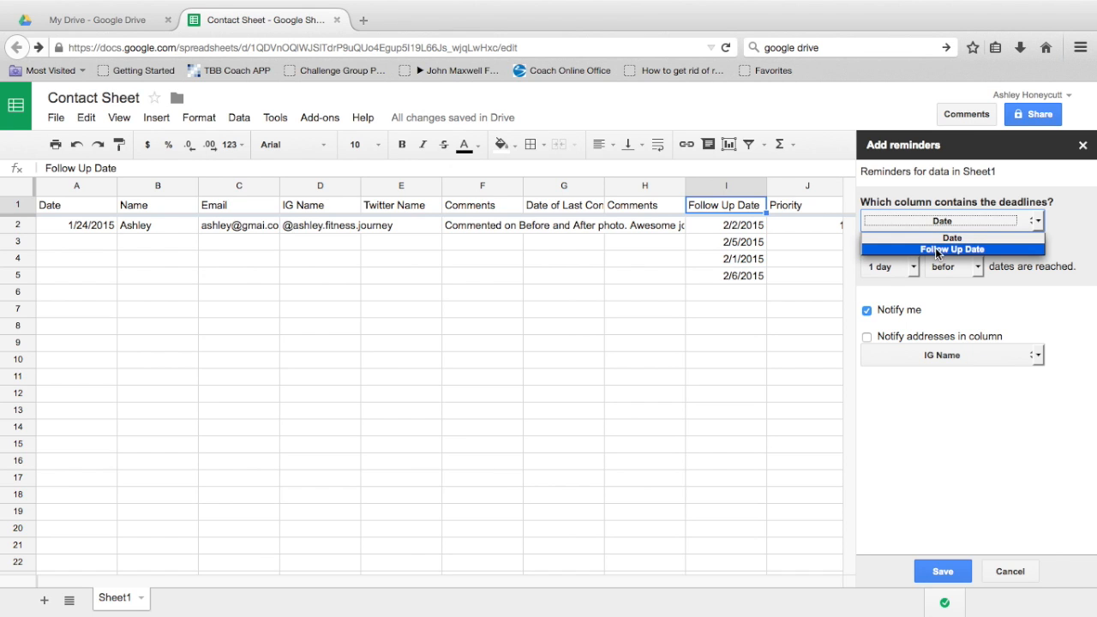
click(937, 250)
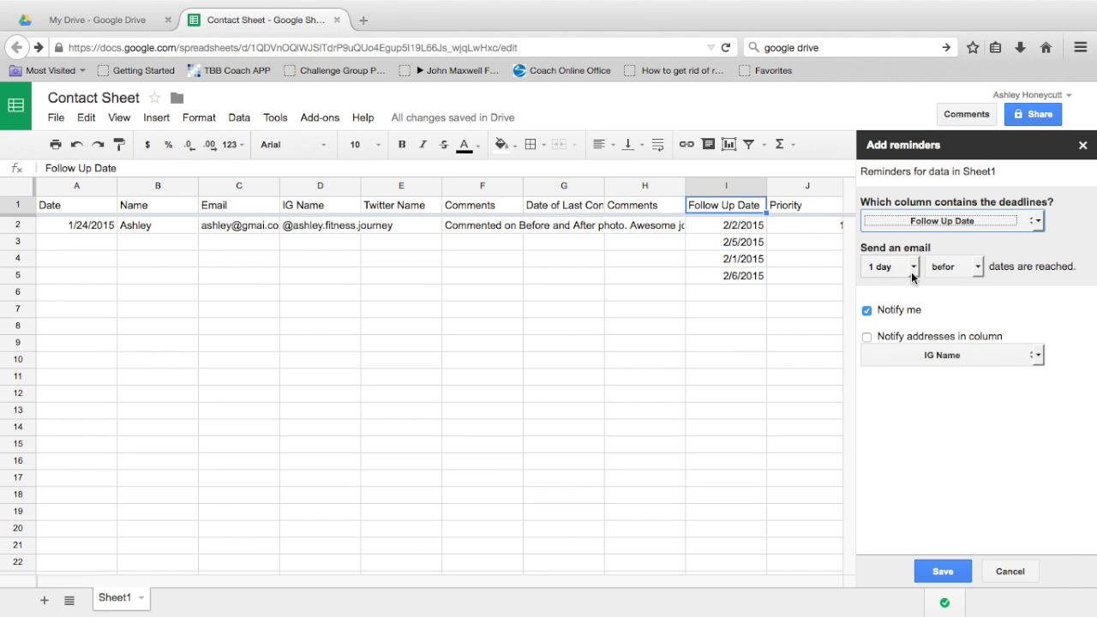
click(913, 275)
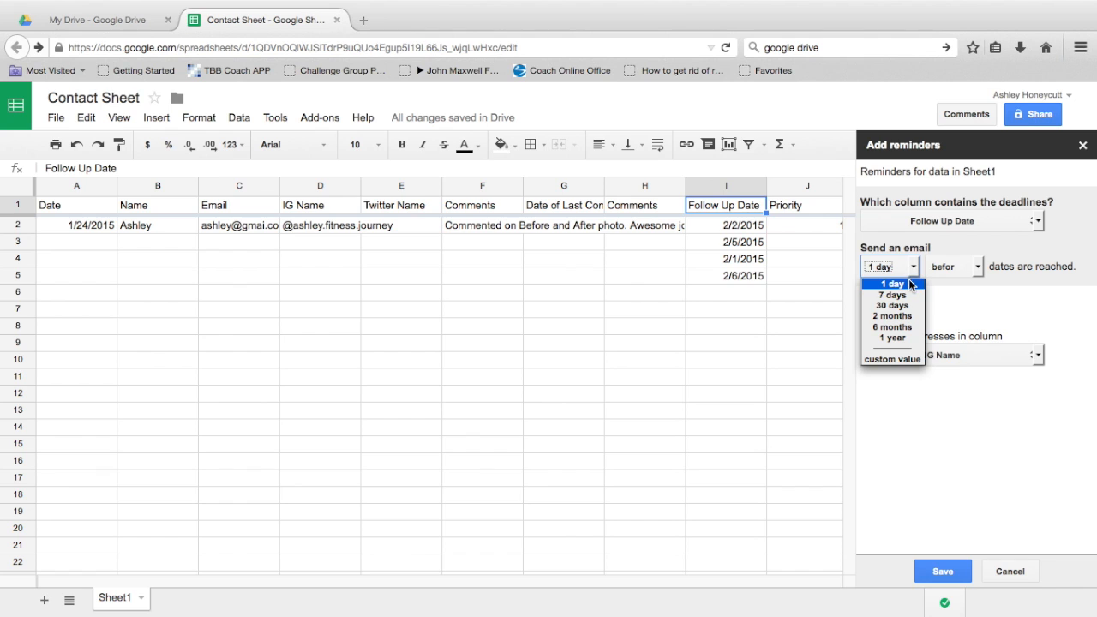
click(896, 284)
click(945, 572)
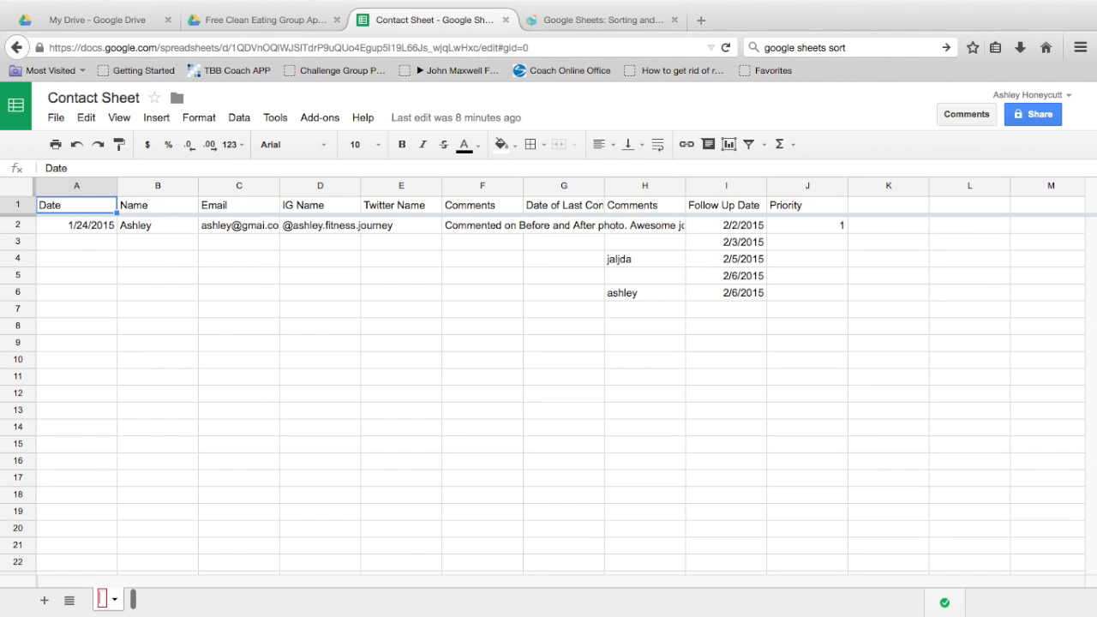
Step: Rename the first tab Social Media Contacts and add a new sheet
text(ocial)
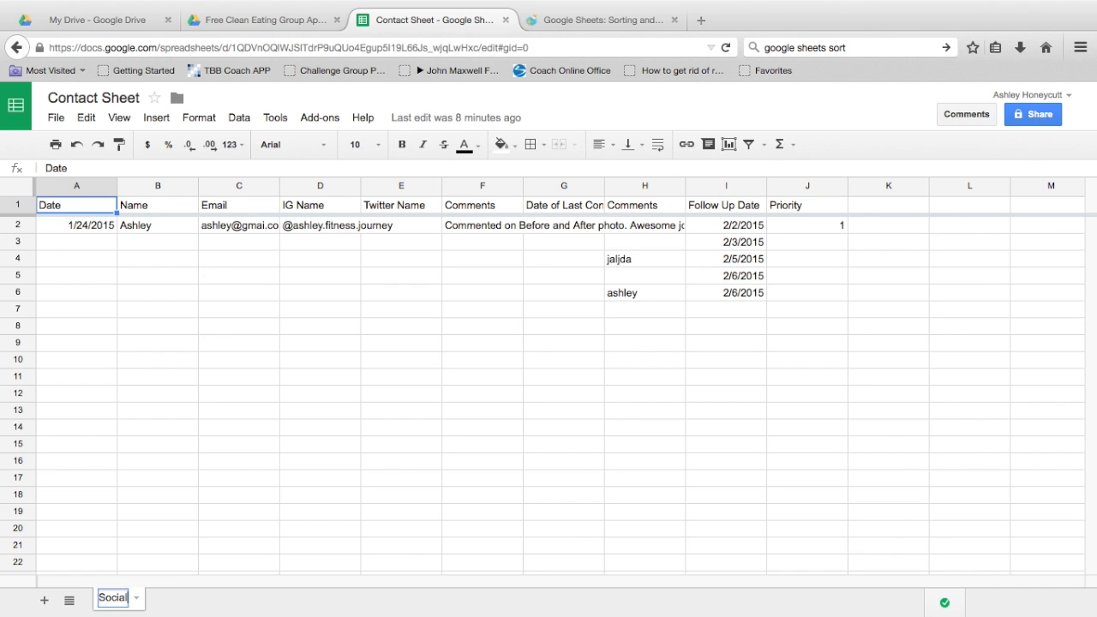
text( Media Contacts)
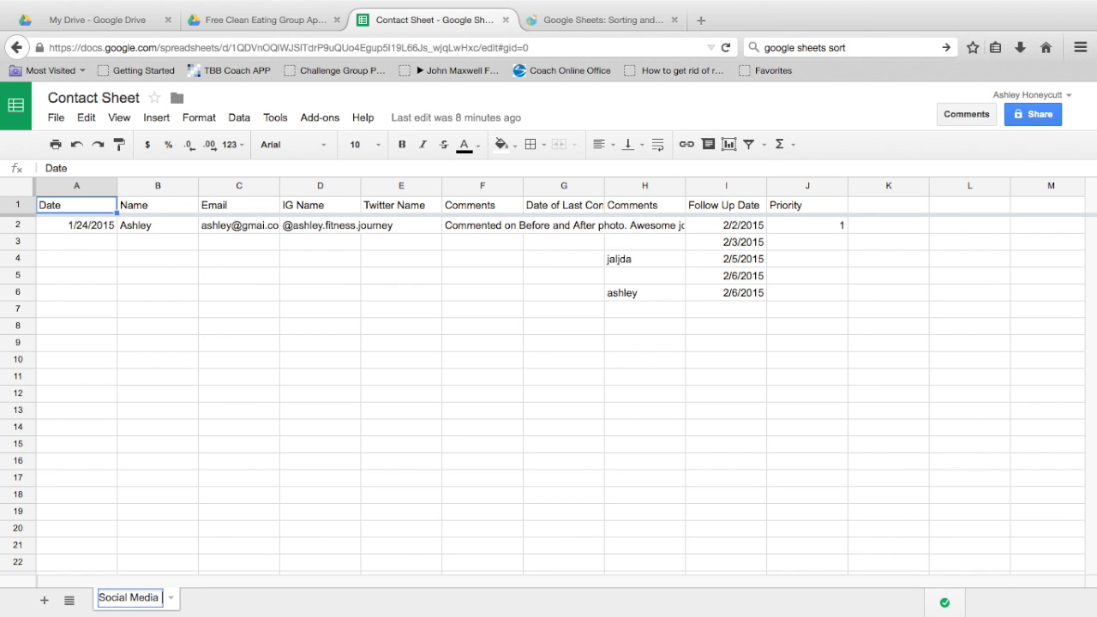
key(Return)
click(41, 601)
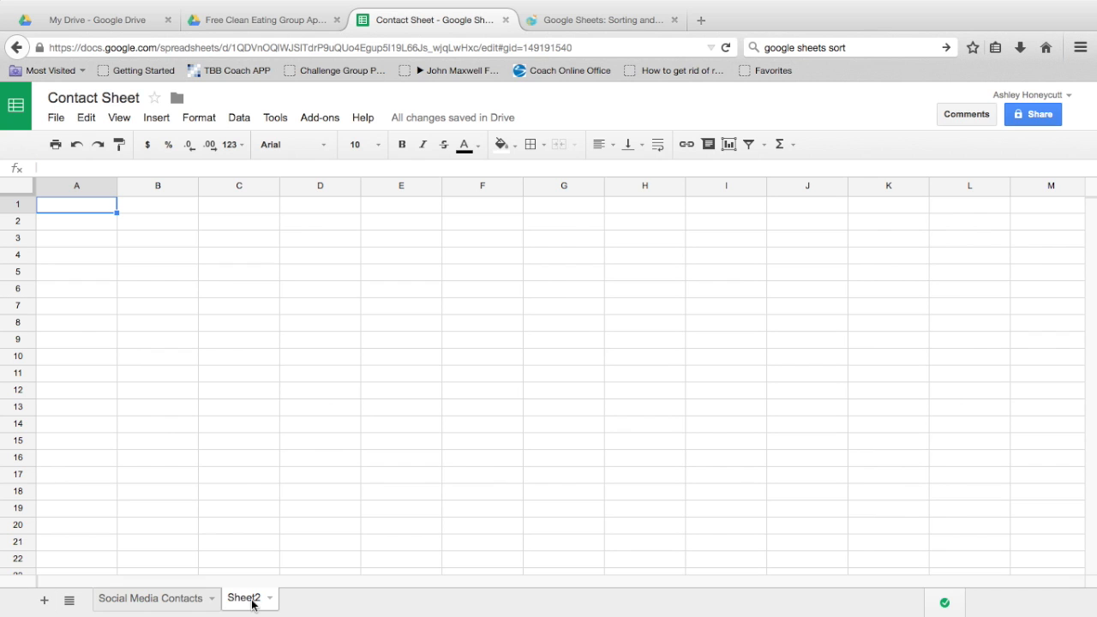
Step: Rename Sheet2 to Operation:Transformation
click(163, 603)
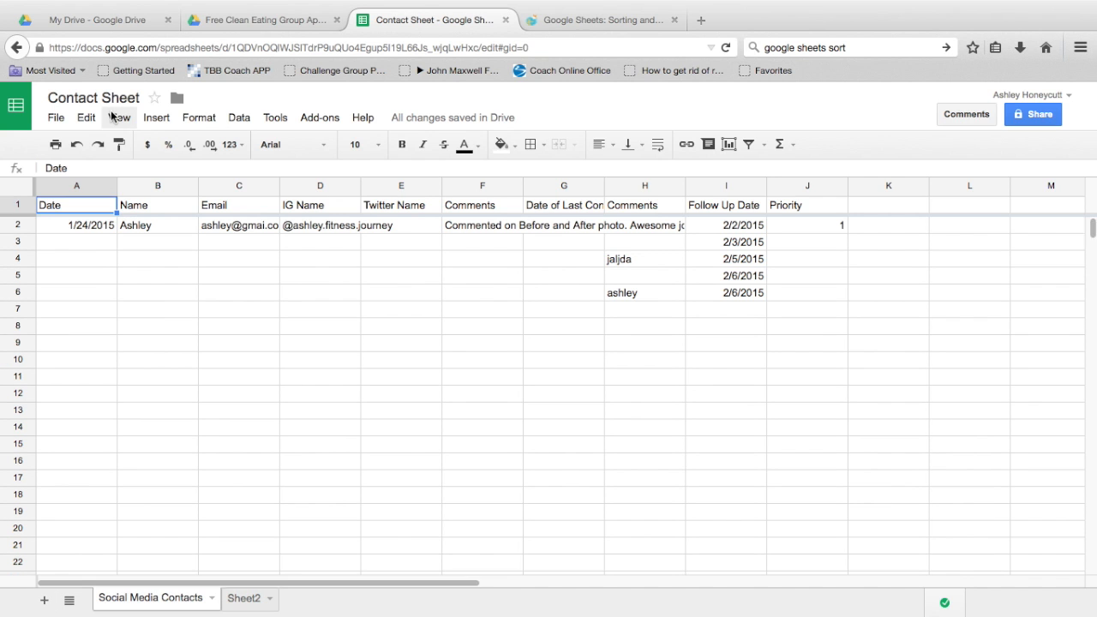
click(243, 600)
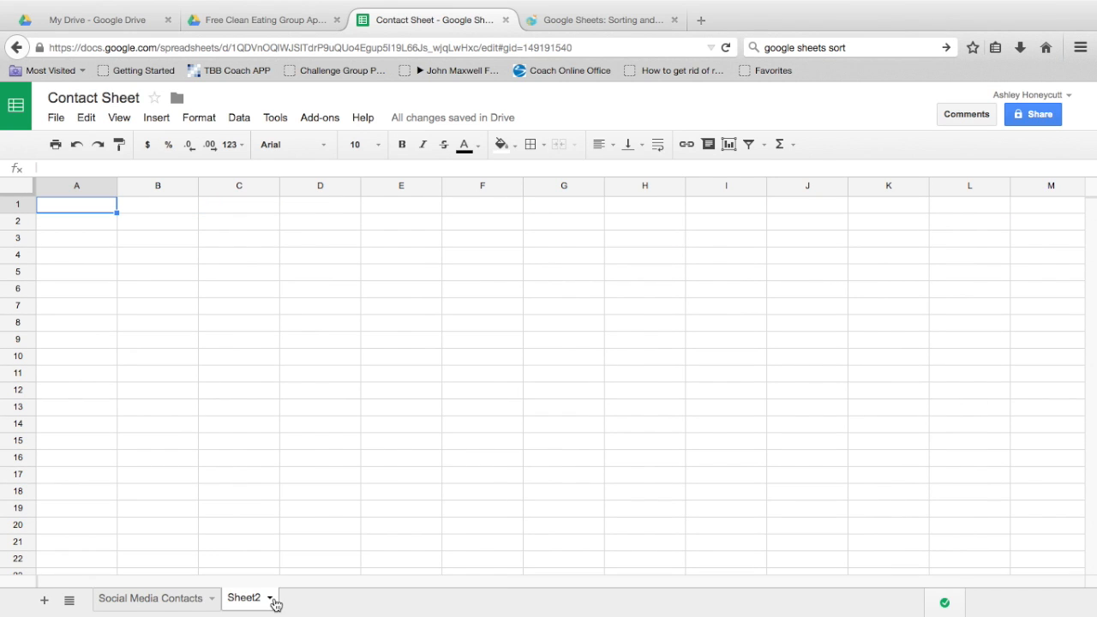
double_click(254, 599)
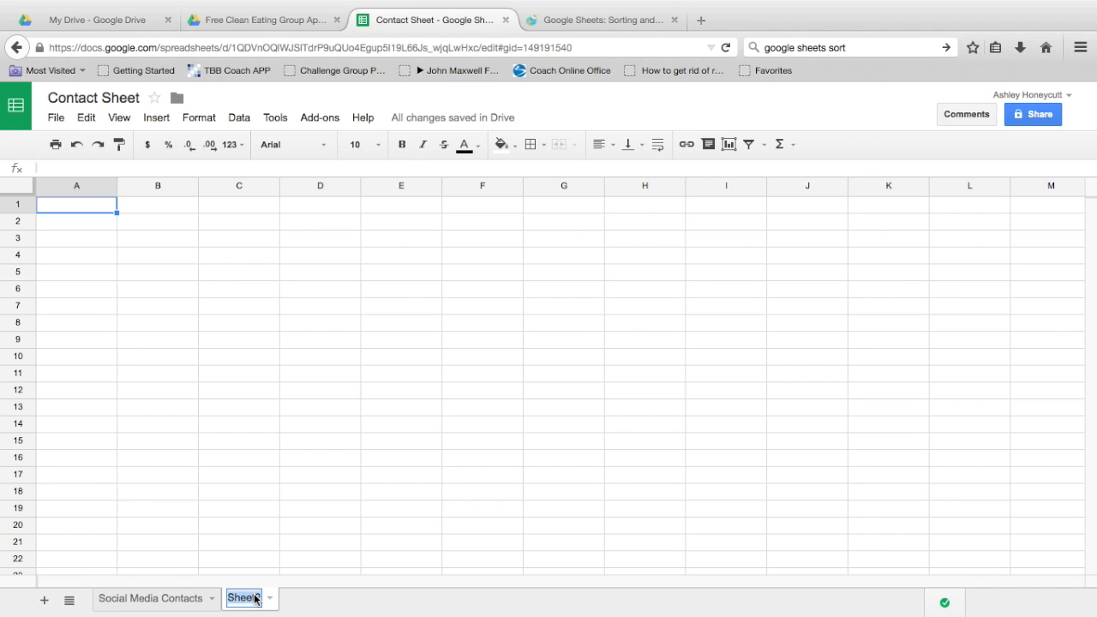
text(Operation:)
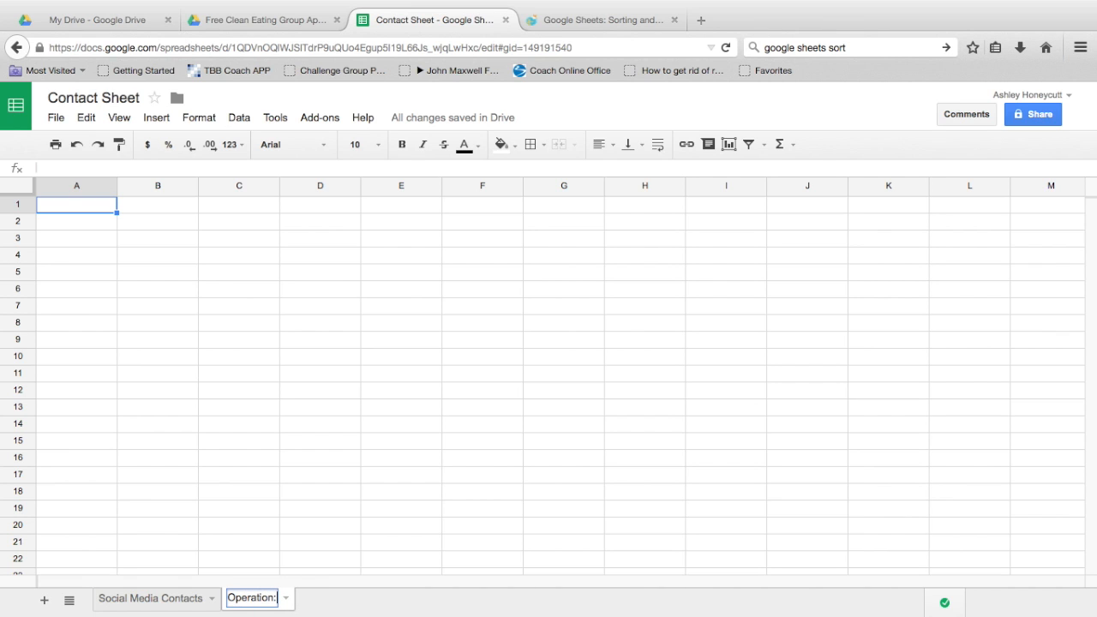
text(Transformation)
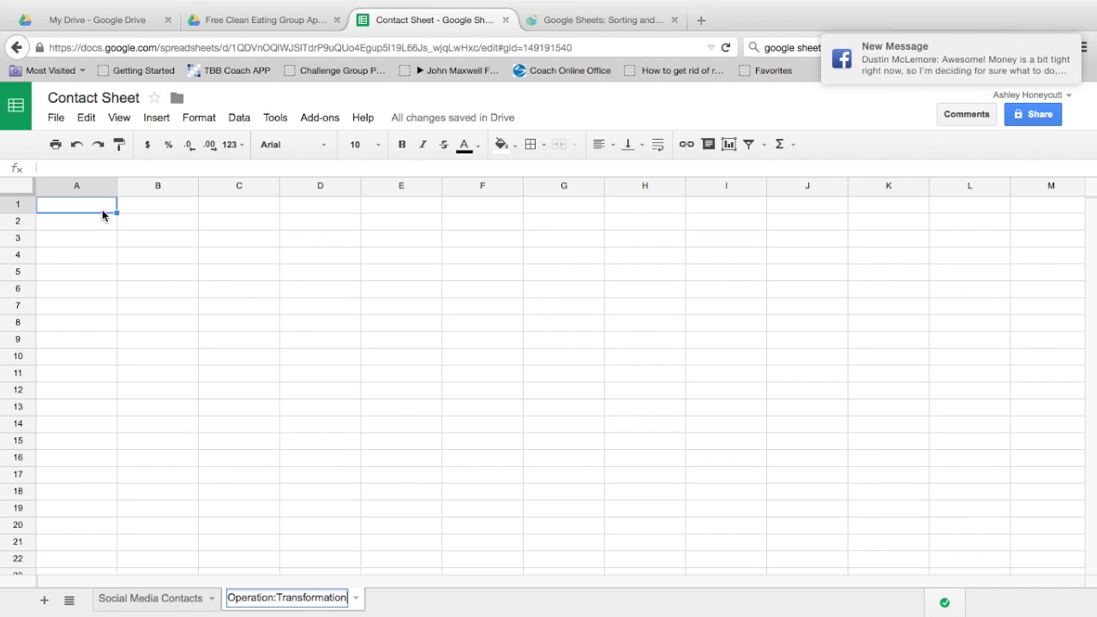
text(Name)
key(BackSpace)
key(BackSpace)
key(BackSpace)
key(BackSpace)
Step: Enter the headers Name and Ordered in A1 and B1
click(67, 204)
text(Name)
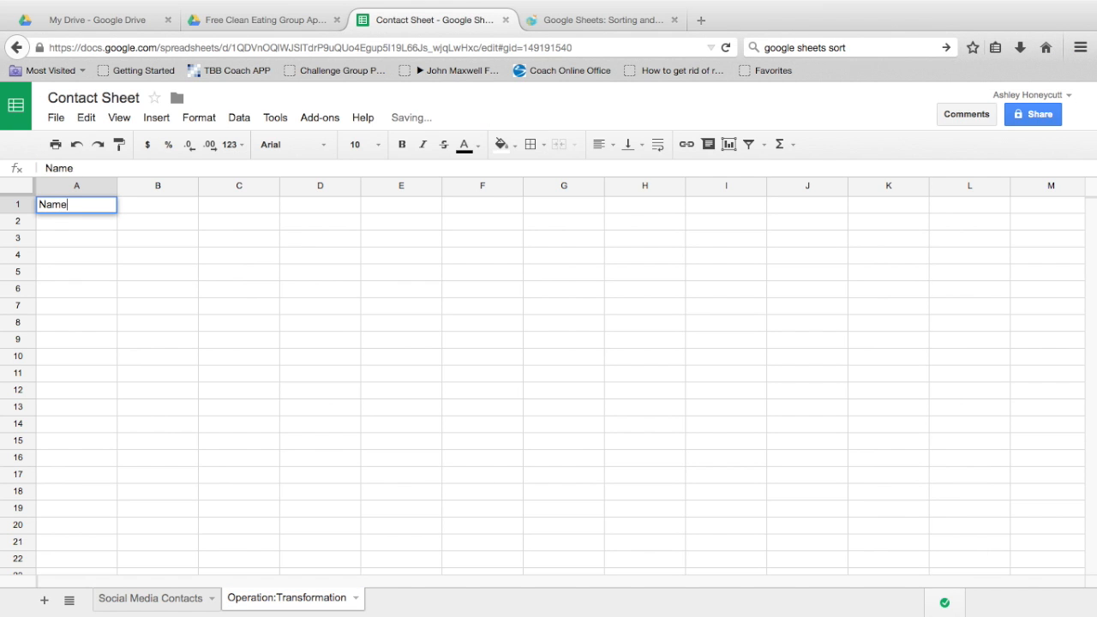
key(Tab)
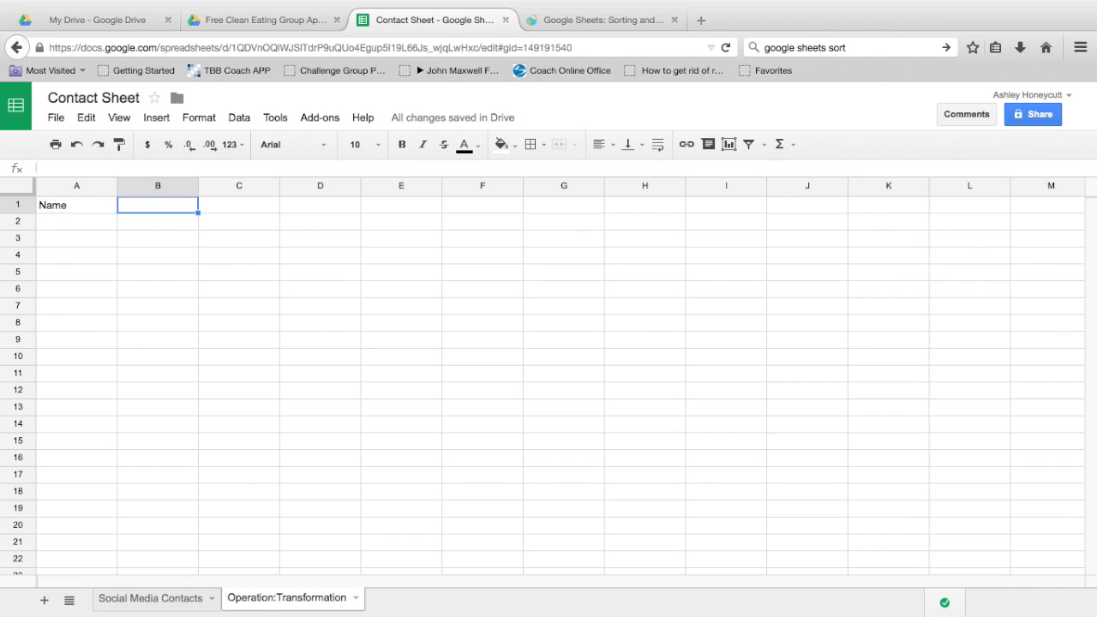
key(Tab)
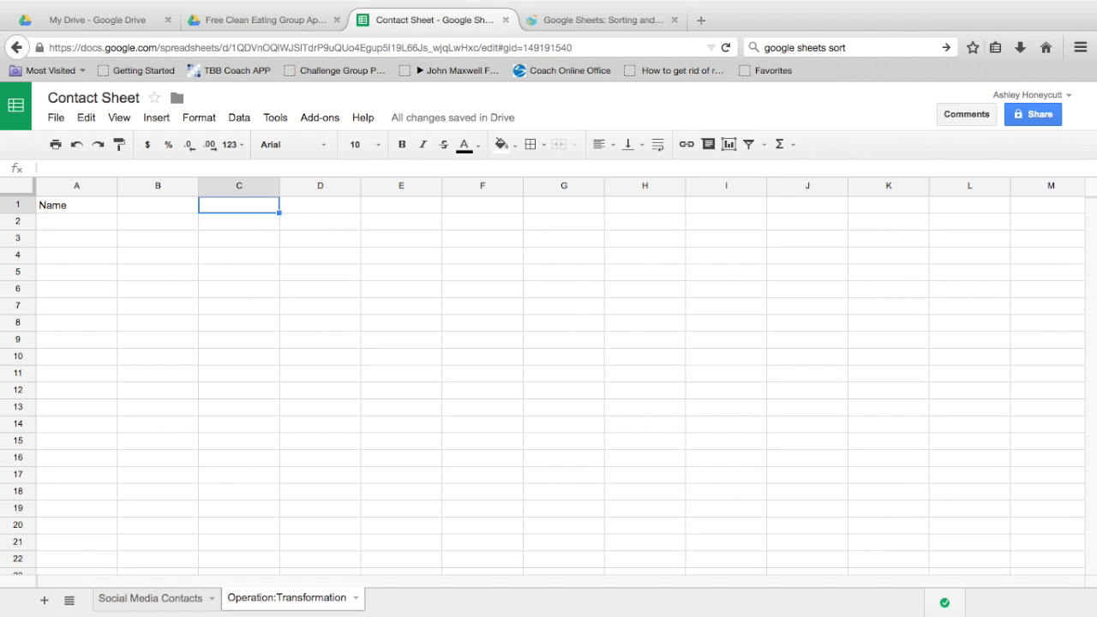
text(One)
key(BackSpace)
key(BackSpace)
key(BackSpace)
text(D)
key(BackSpace)
key(Left)
text(Ordered)
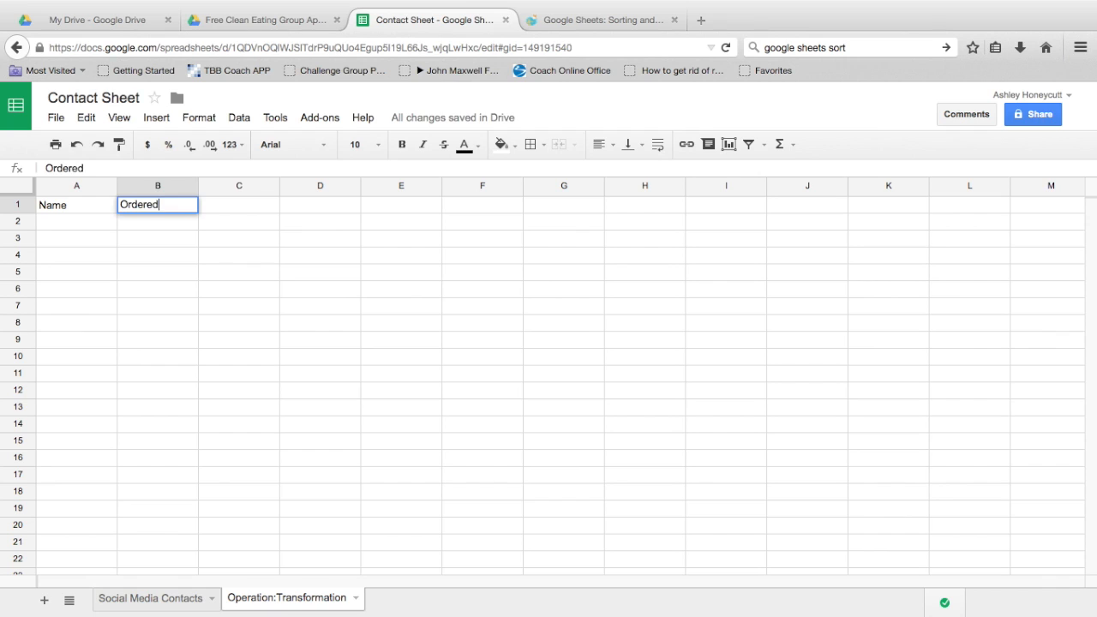
key(Tab)
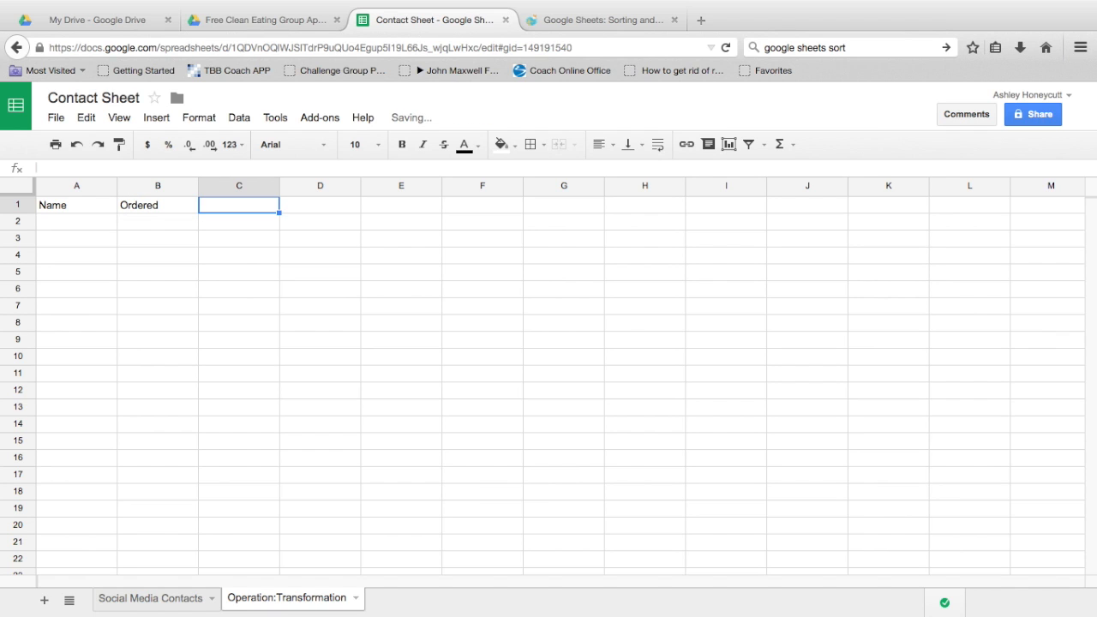
Step: Add the headers Shakeology Date and 30 Day Date in C1 and D1
text(Sha)
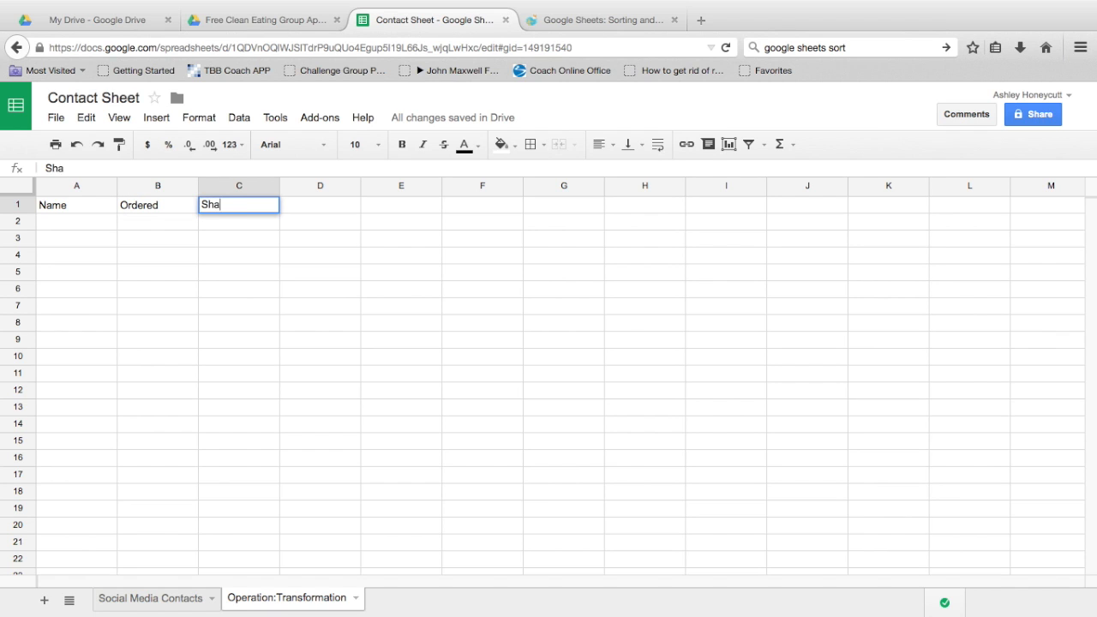
text(keology DA)
key(BackSpace)
text(ate)
key(Tab)
text(3)
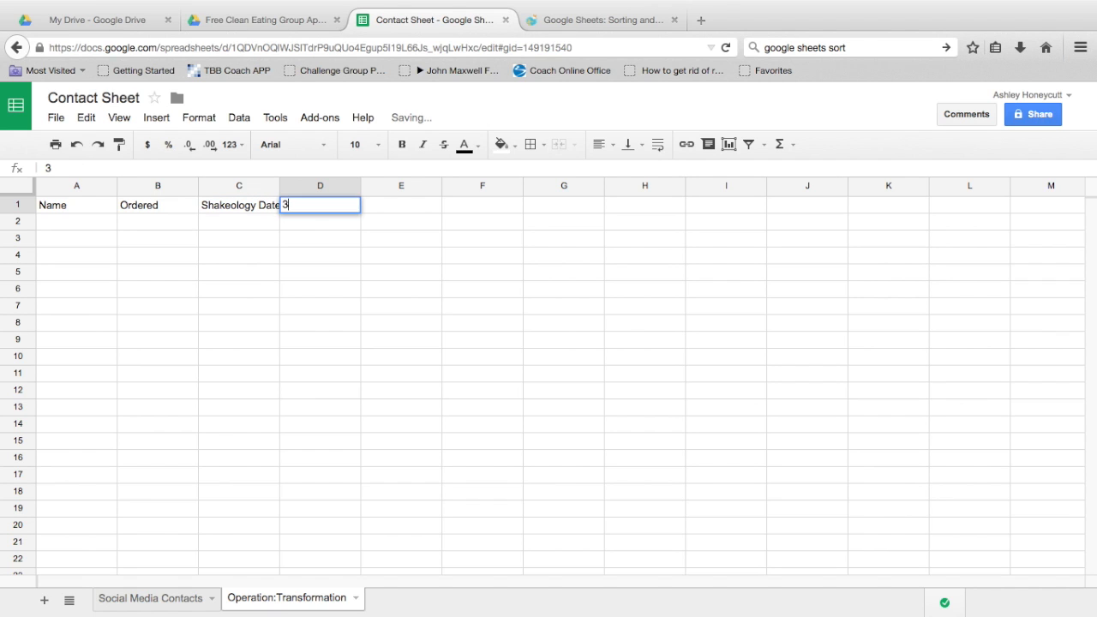
text(0 Day )
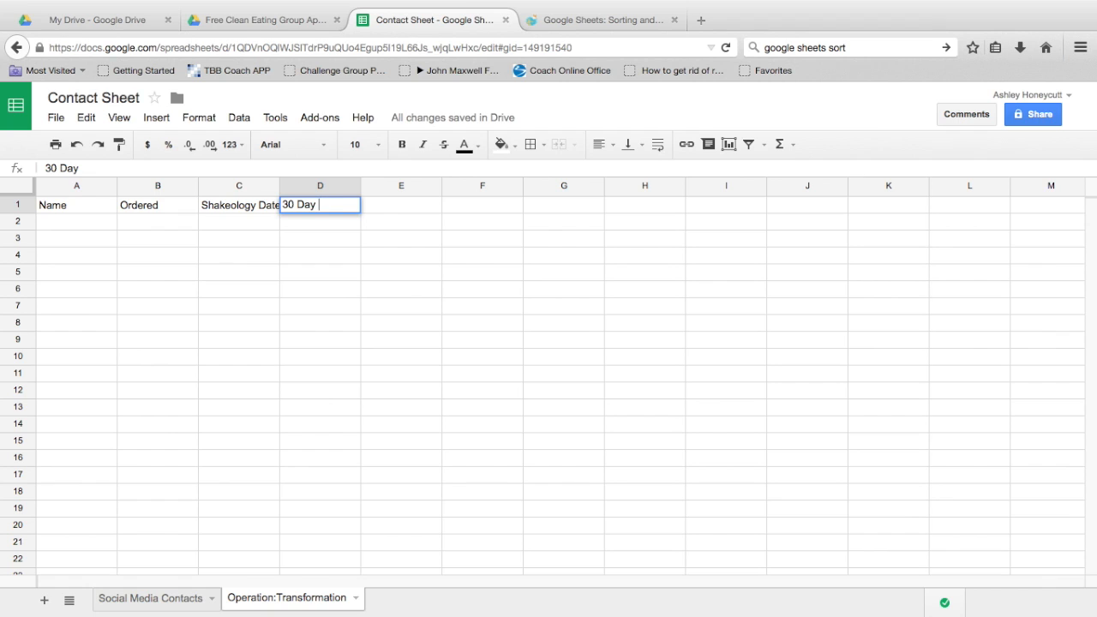
text(Date)
Step: Fill row 2 with the client's name, order 21 DF CP, and dates 1/1 and 1/30
click(61, 221)
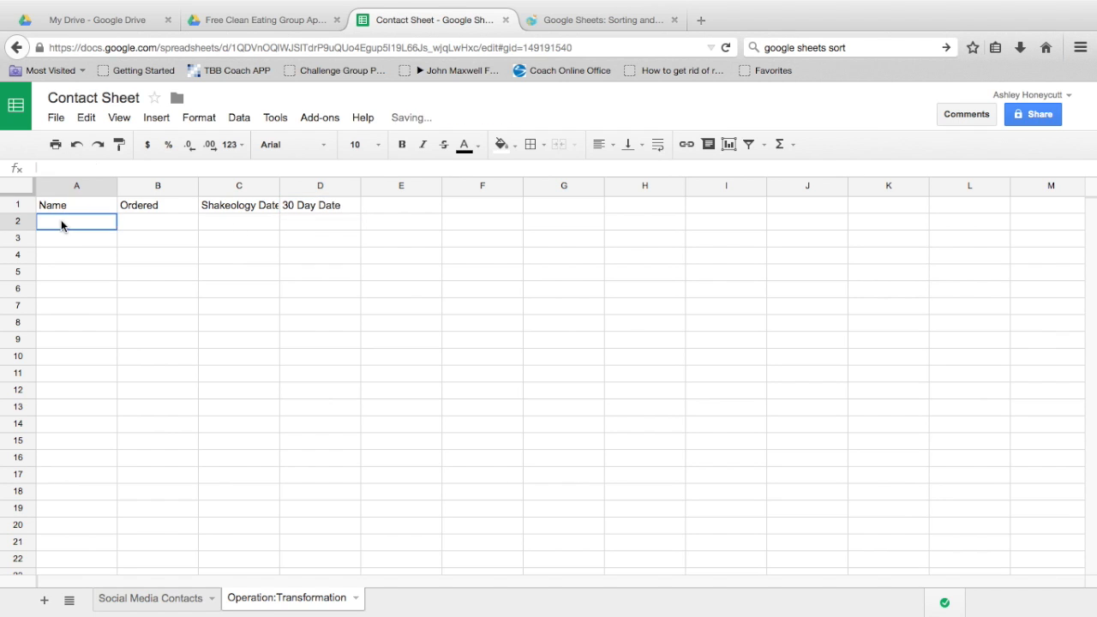
text(Dustin)
key(Tab)
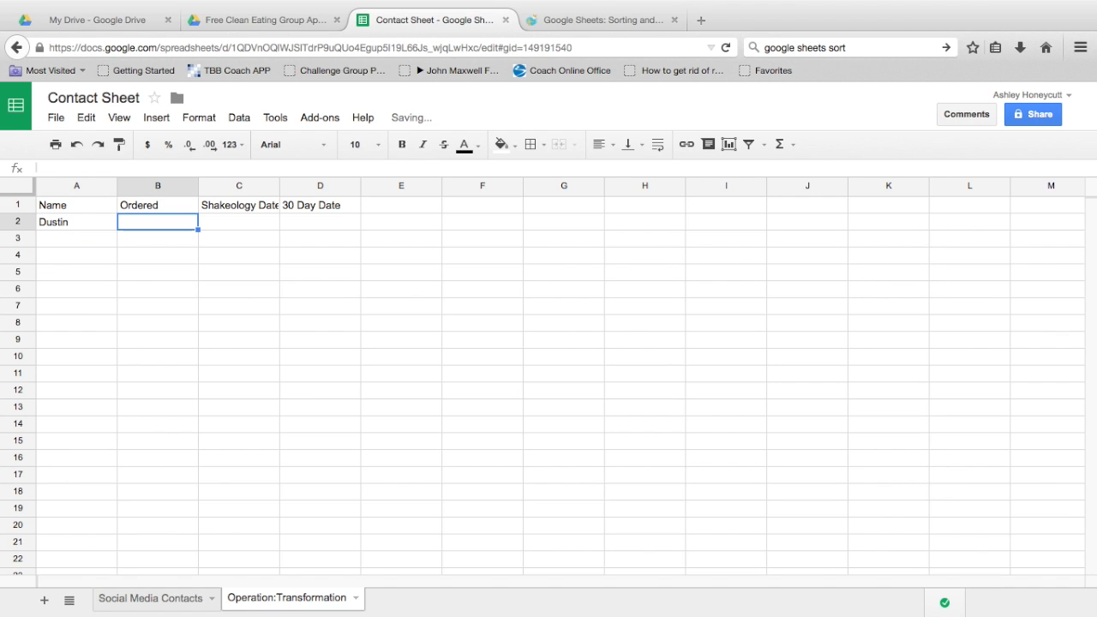
text(21 D)
key(BackSpace)
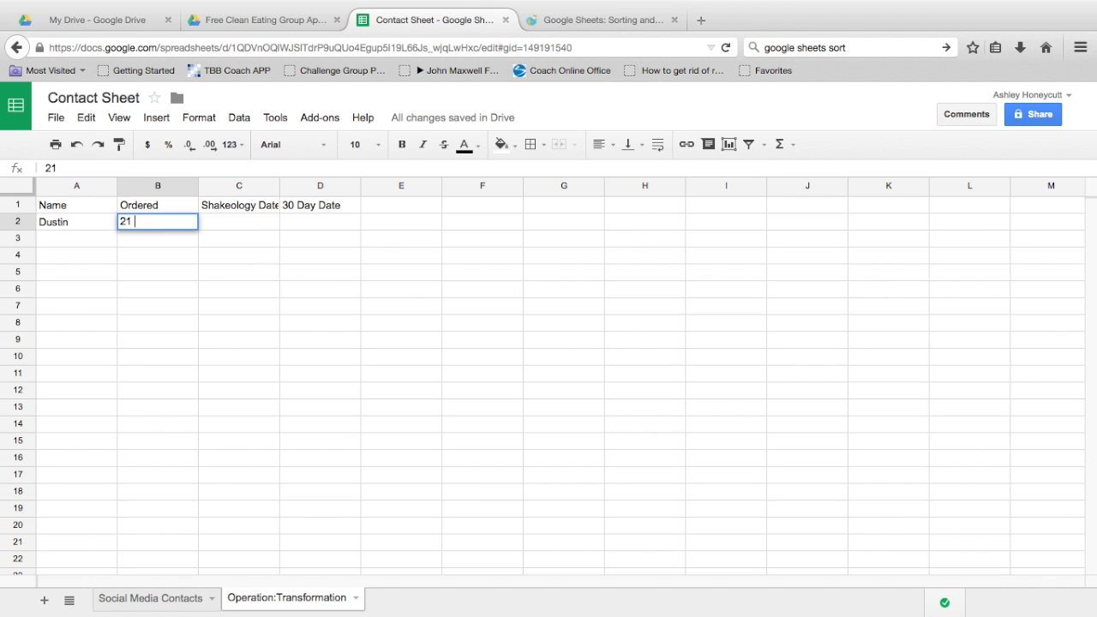
text(DF CP)
key(Tab)
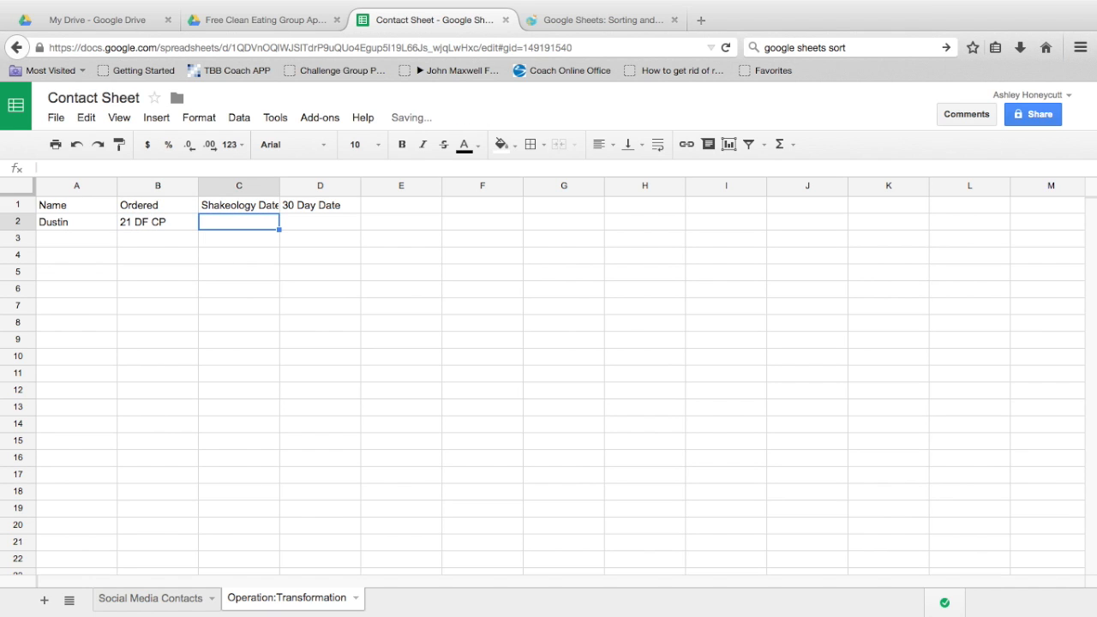
text(1/1)
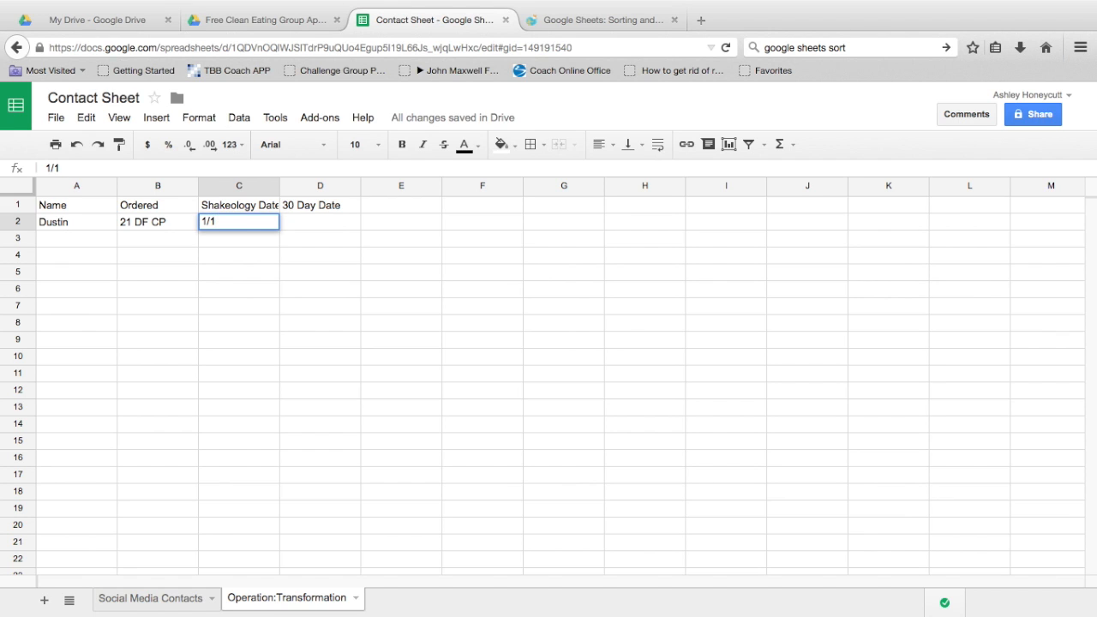
key(Tab)
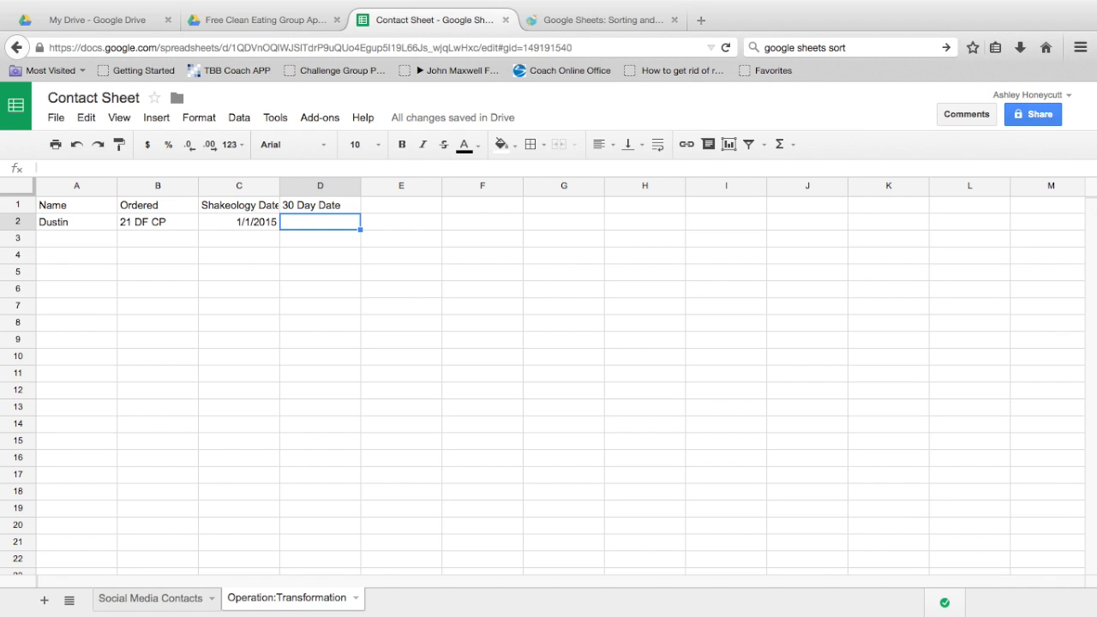
text(1/)
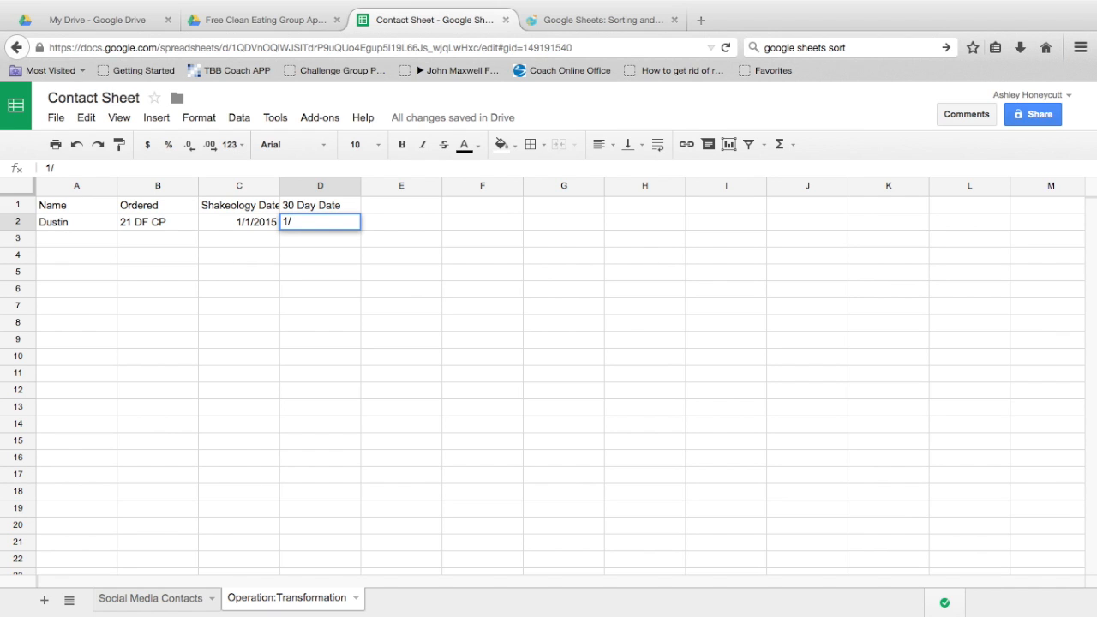
text(30)
Step: Add the column headers Reminder in E1 and Comments in F1
click(428, 206)
text(Red)
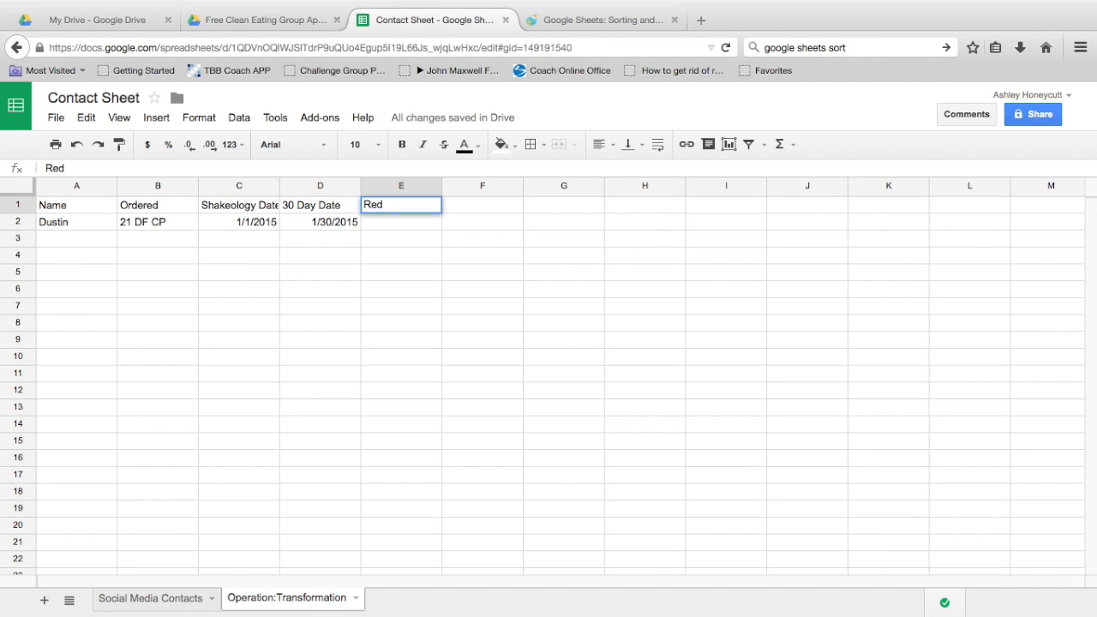
key(BackSpace)
text(minder)
key(Tab)
text(Comments)
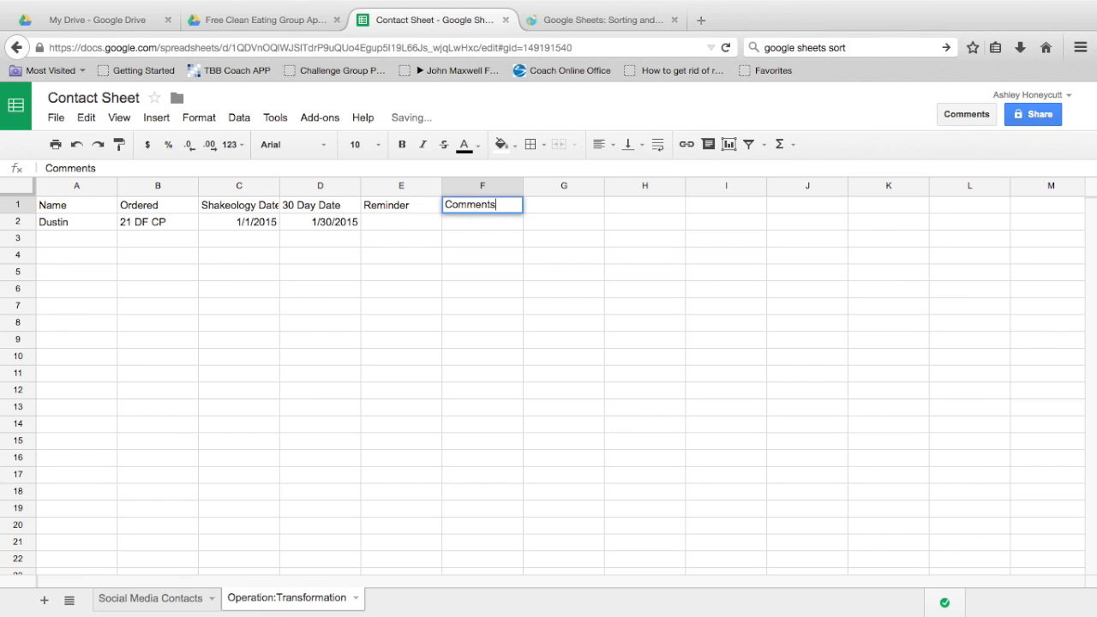
Step: Enter reminder 1/17 in E2 and comment 'Follow up on 1/17 to see if he wants coach upgrade' in F2
click(379, 222)
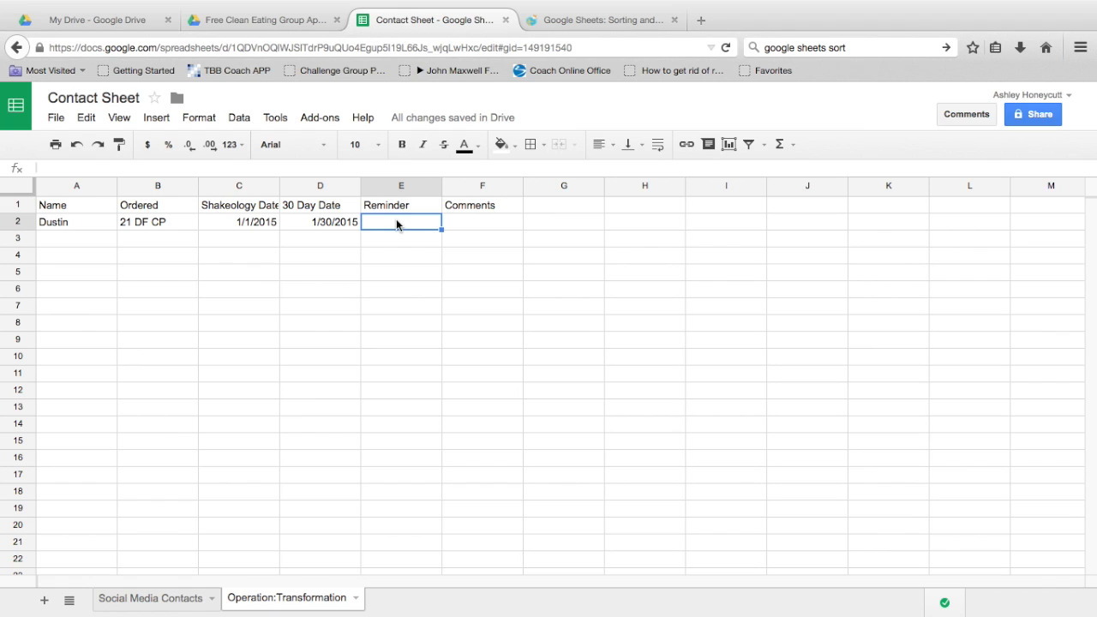
text(1/17)
key(Tab)
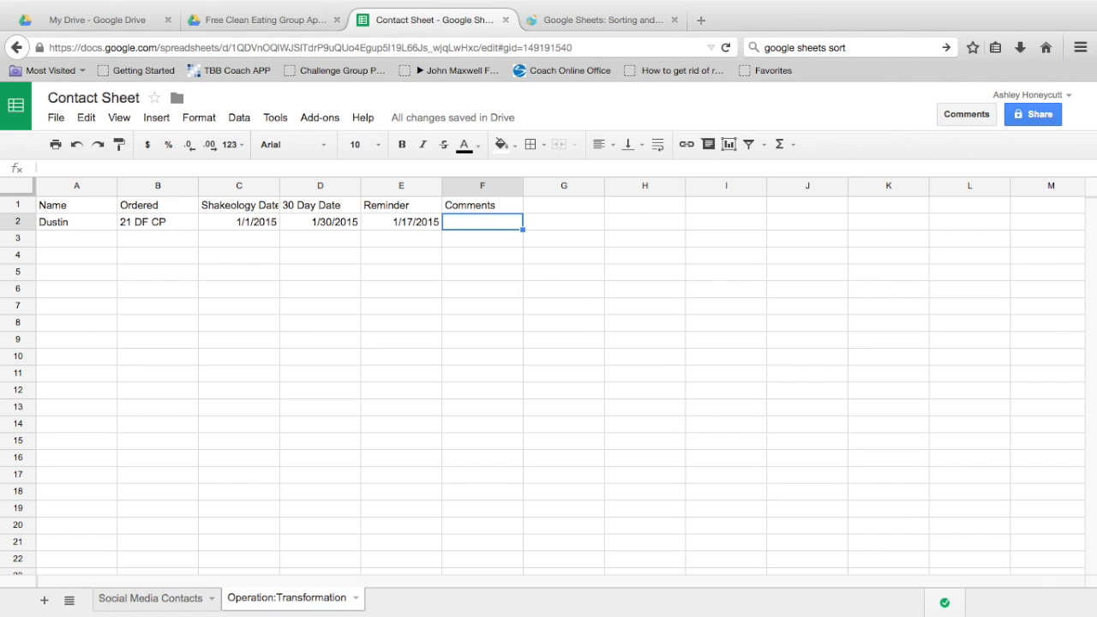
text(Followu)
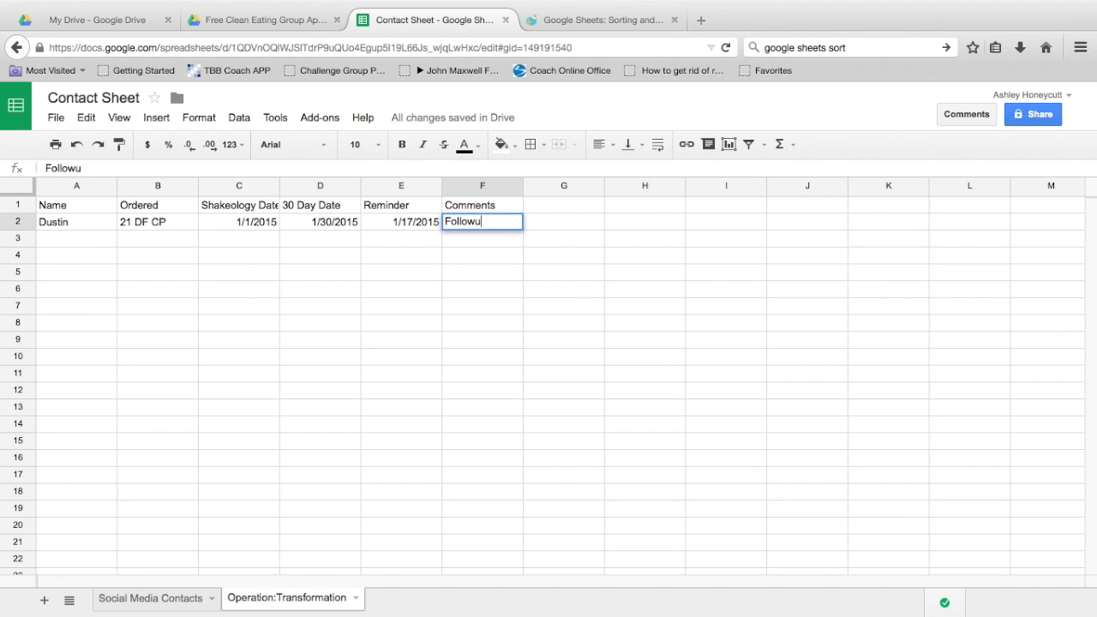
key(BackSpace)
text(up on 1/1)
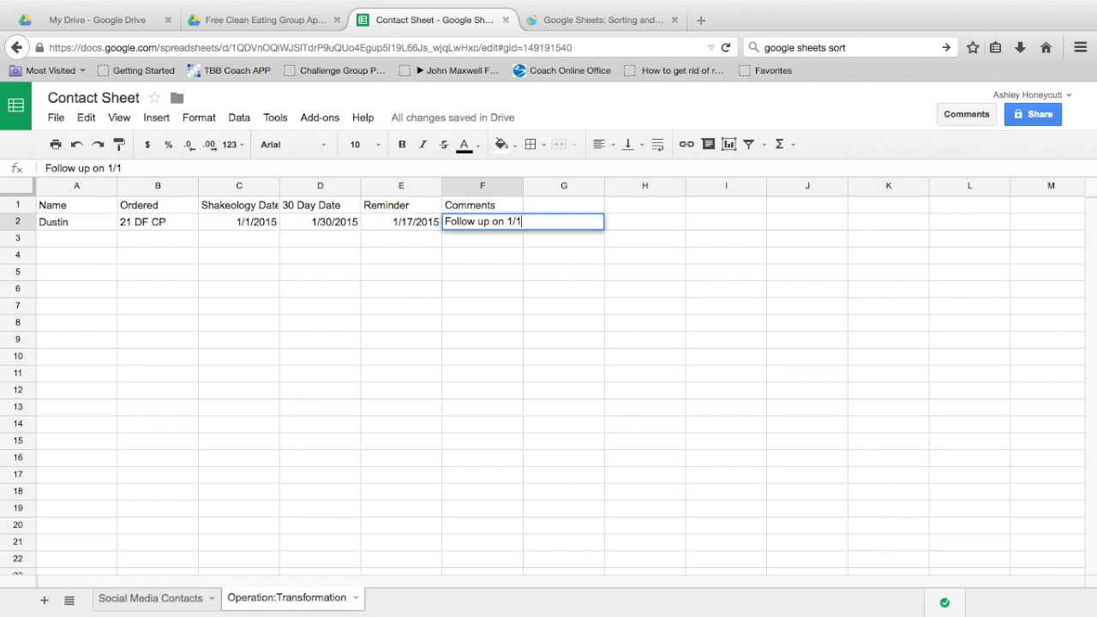
text(7 to see if he )
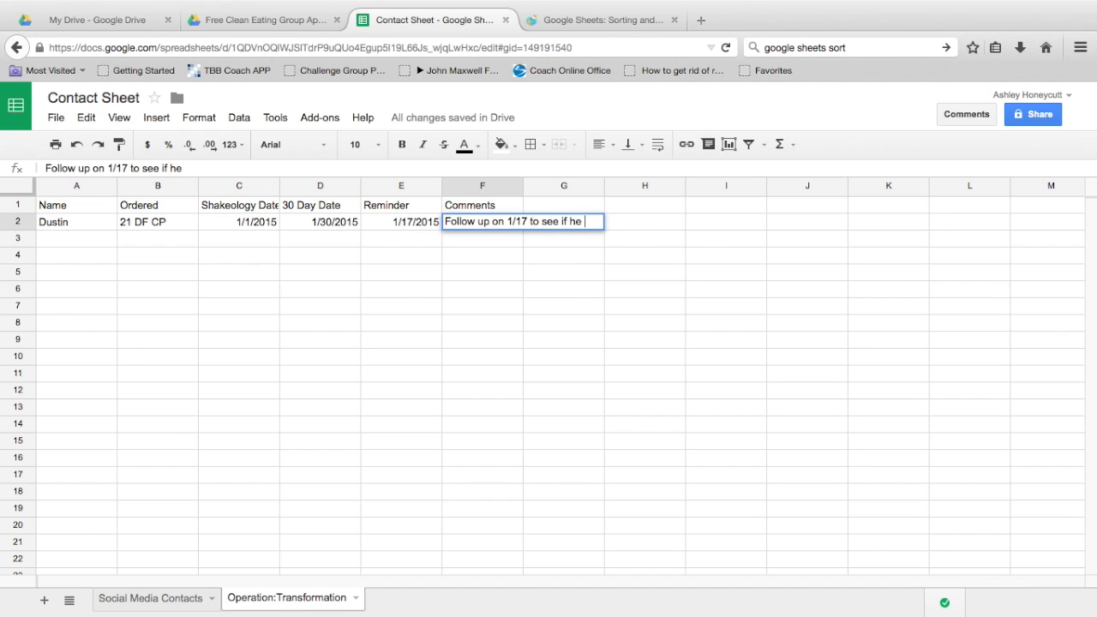
text(wants coach)
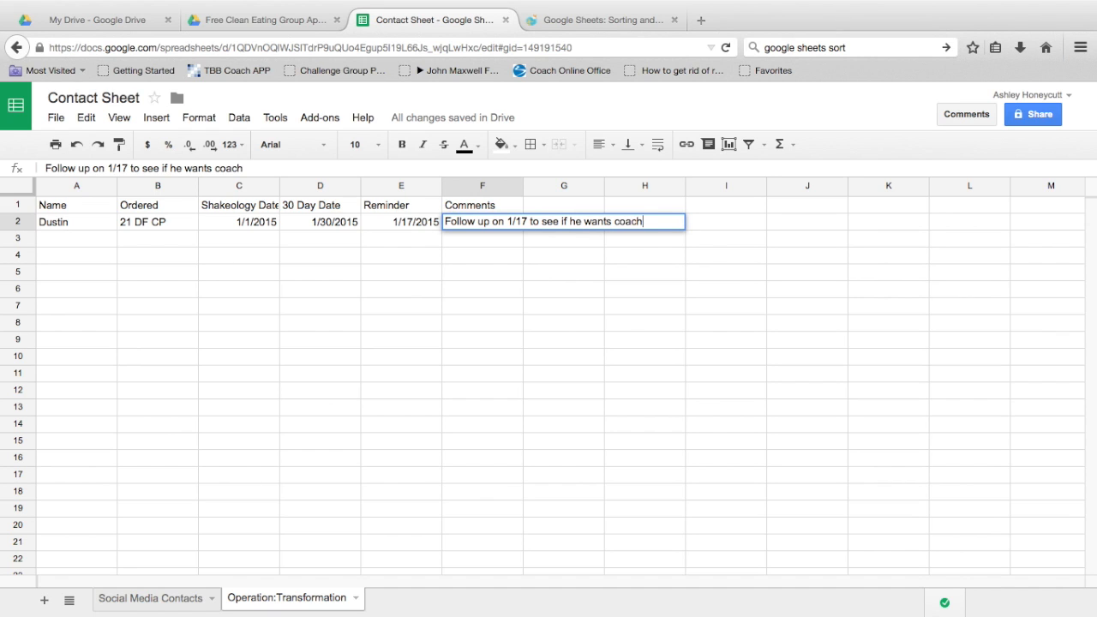
text( upgrade)
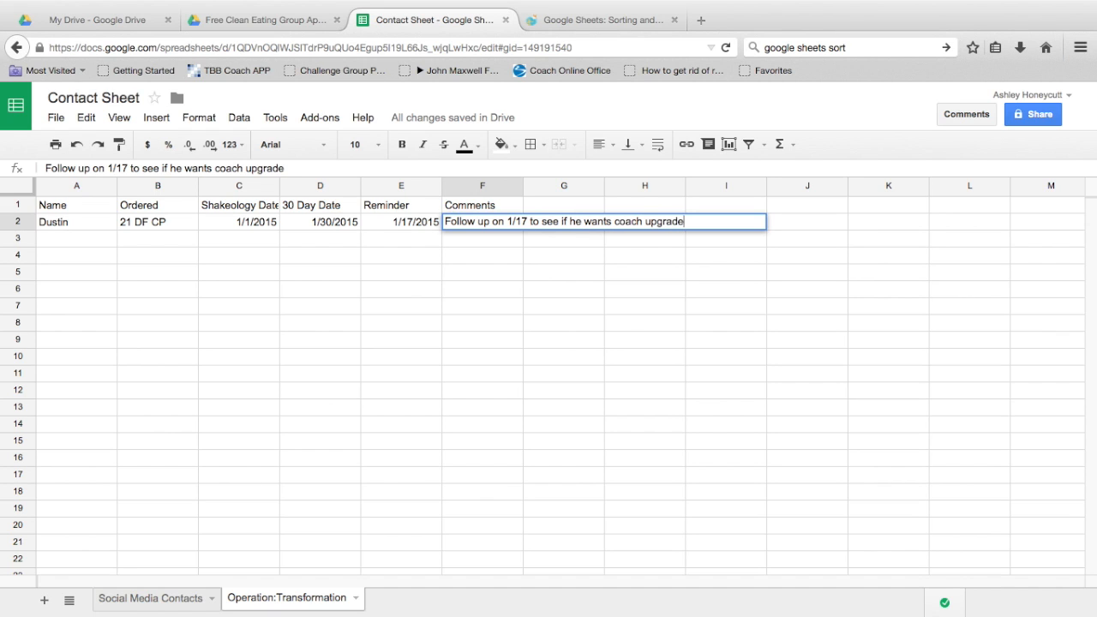
key(Return)
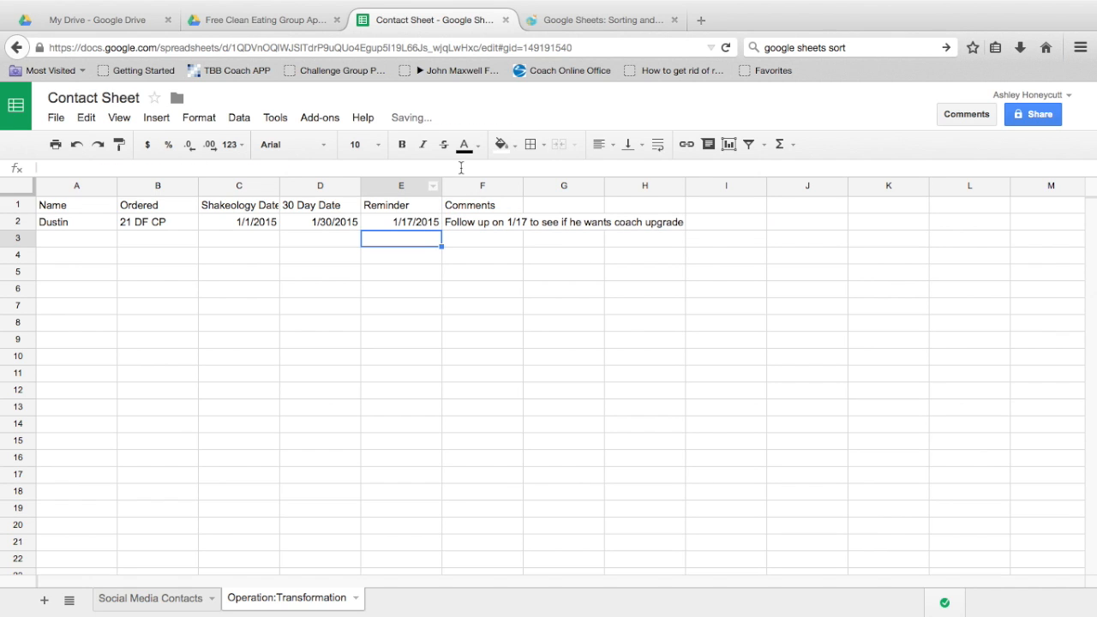
click(60, 236)
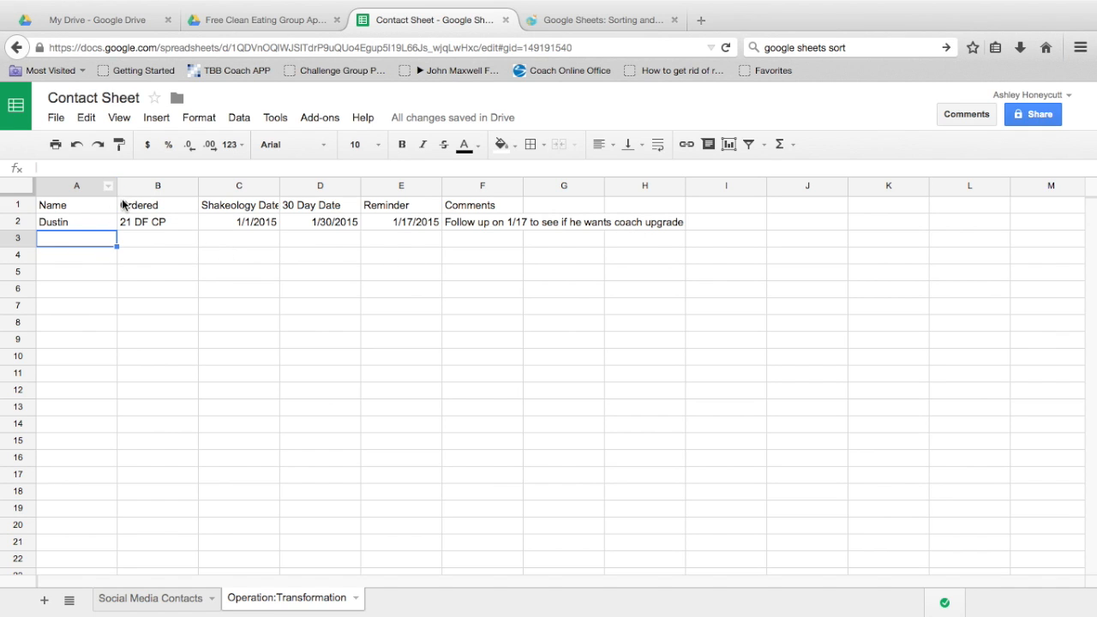
click(328, 238)
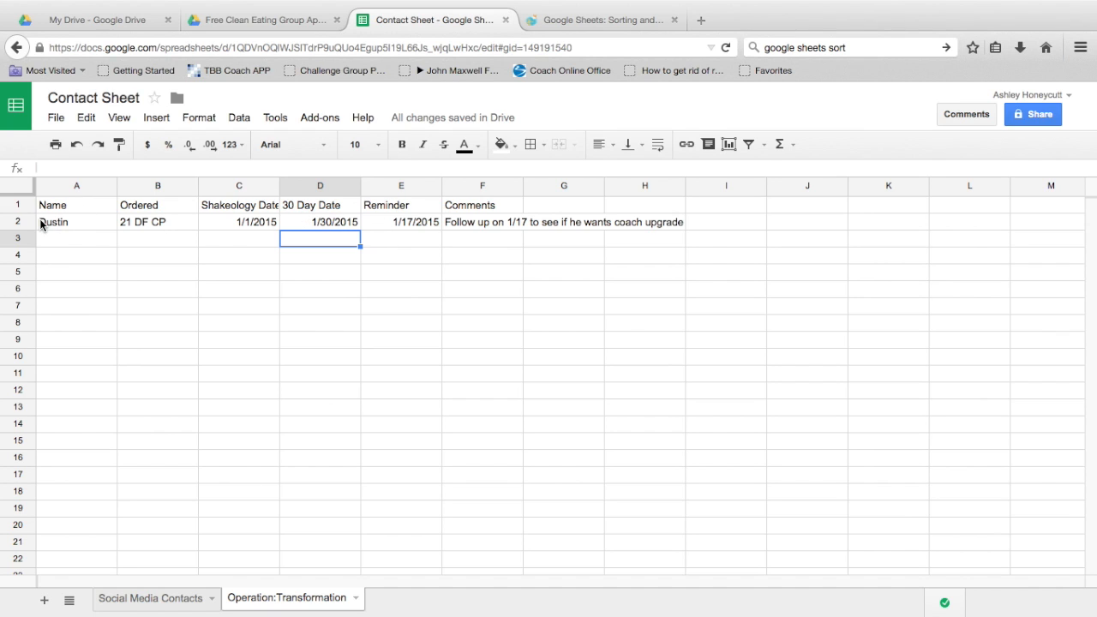
Step: Add a Coach header in I1 and mark the first client Y in I2
click(703, 207)
text(Up)
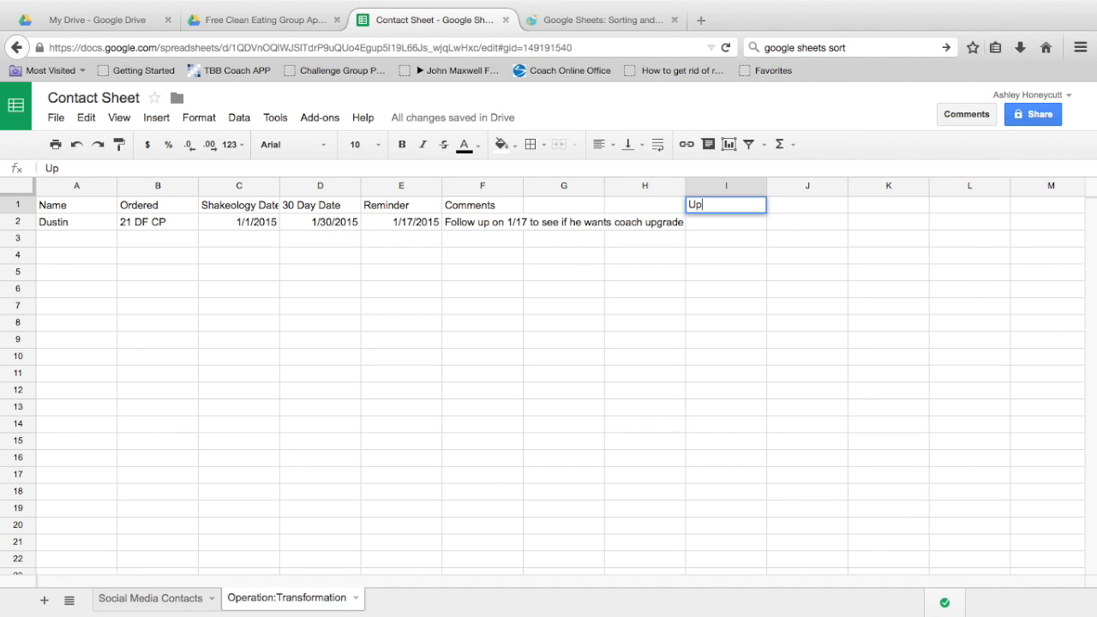
key(BackSpace)
key(BackSpace)
text(Coach)
click(735, 216)
text(Y)
Step: Shade the first contact's row A2:I2 light blue
drag(73, 220, 719, 221)
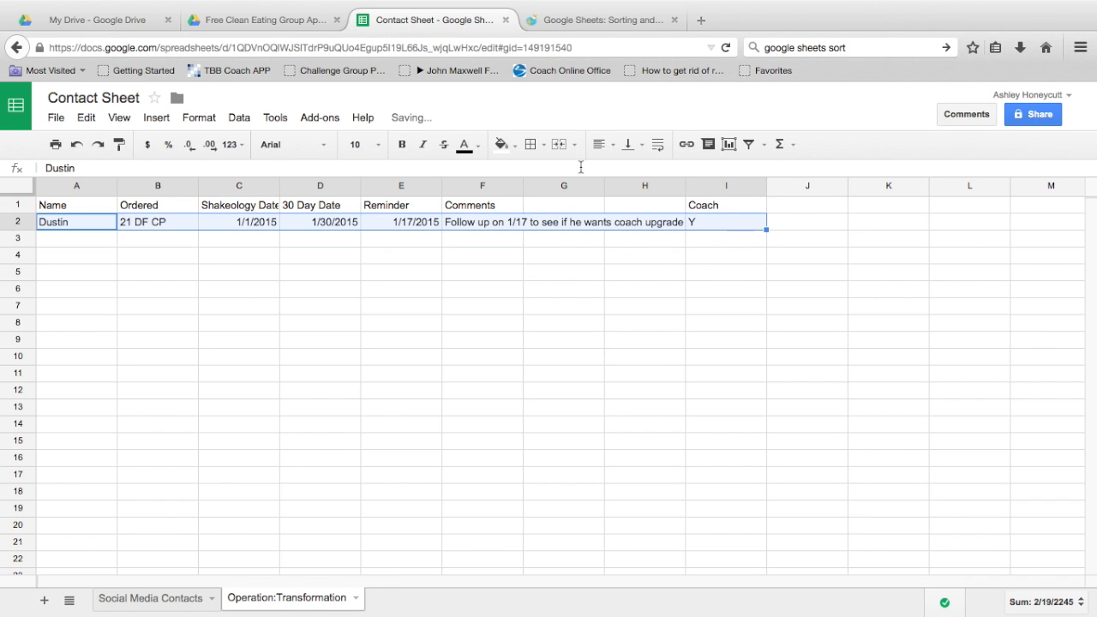
click(515, 145)
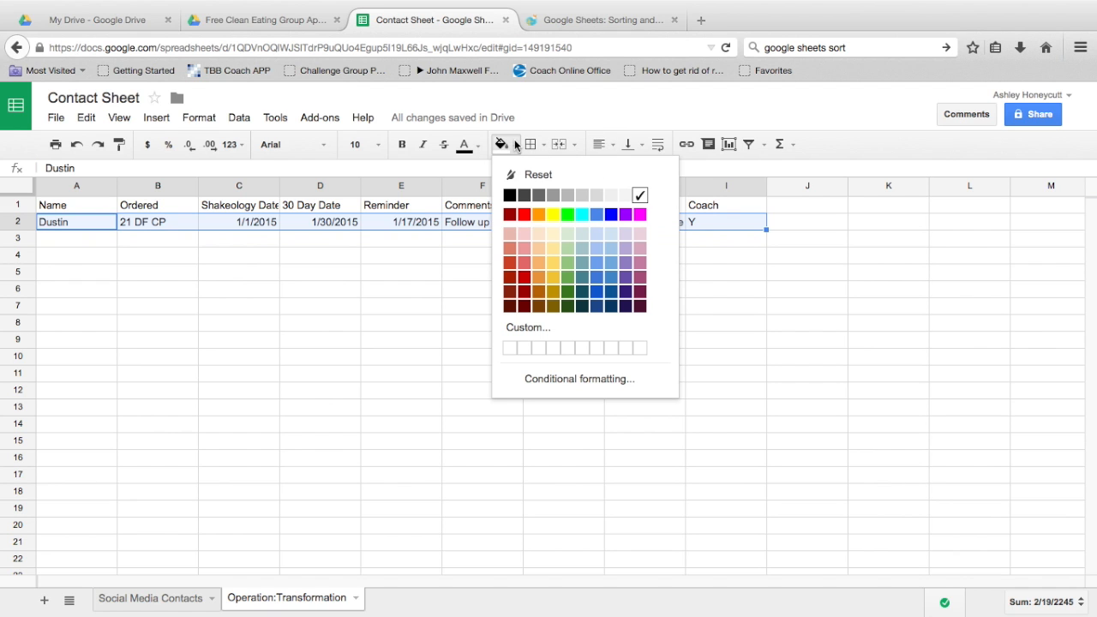
click(598, 233)
click(383, 257)
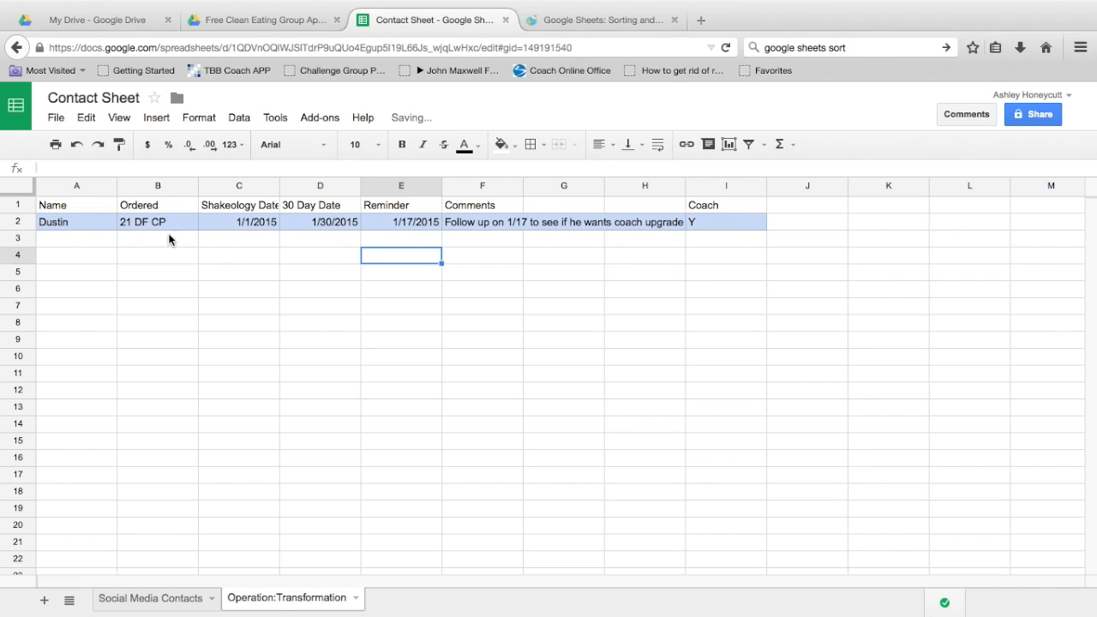
click(85, 242)
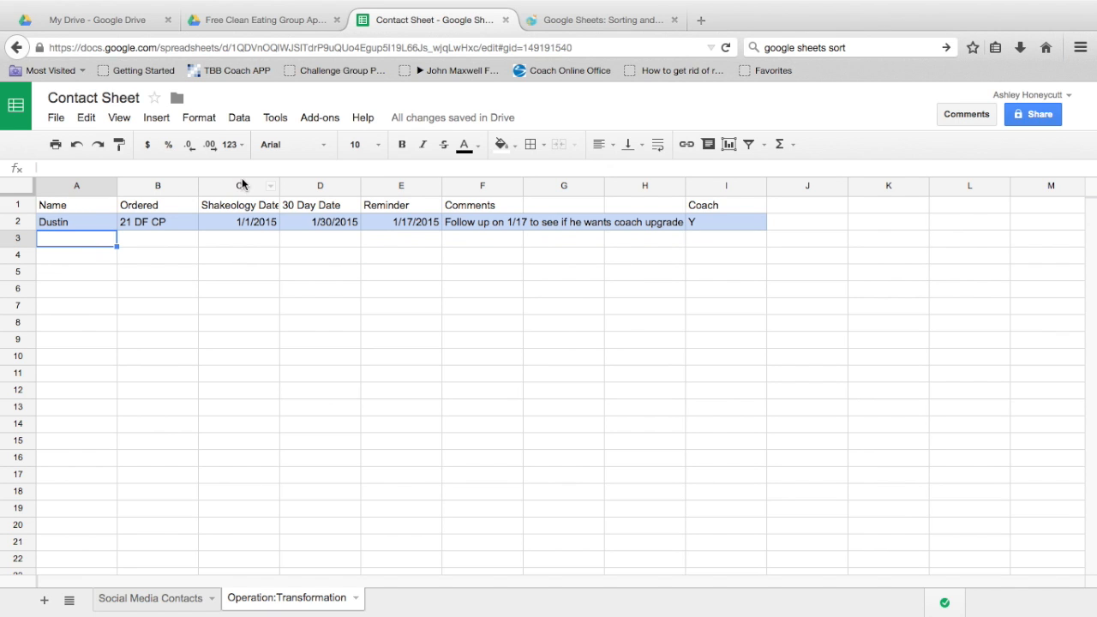
click(110, 224)
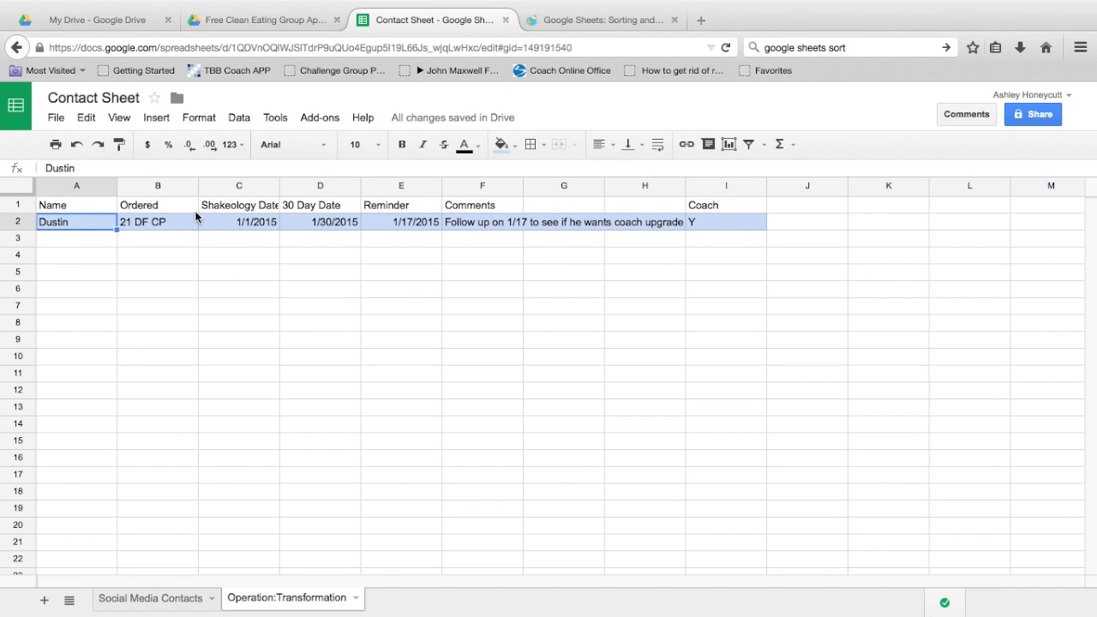
click(84, 239)
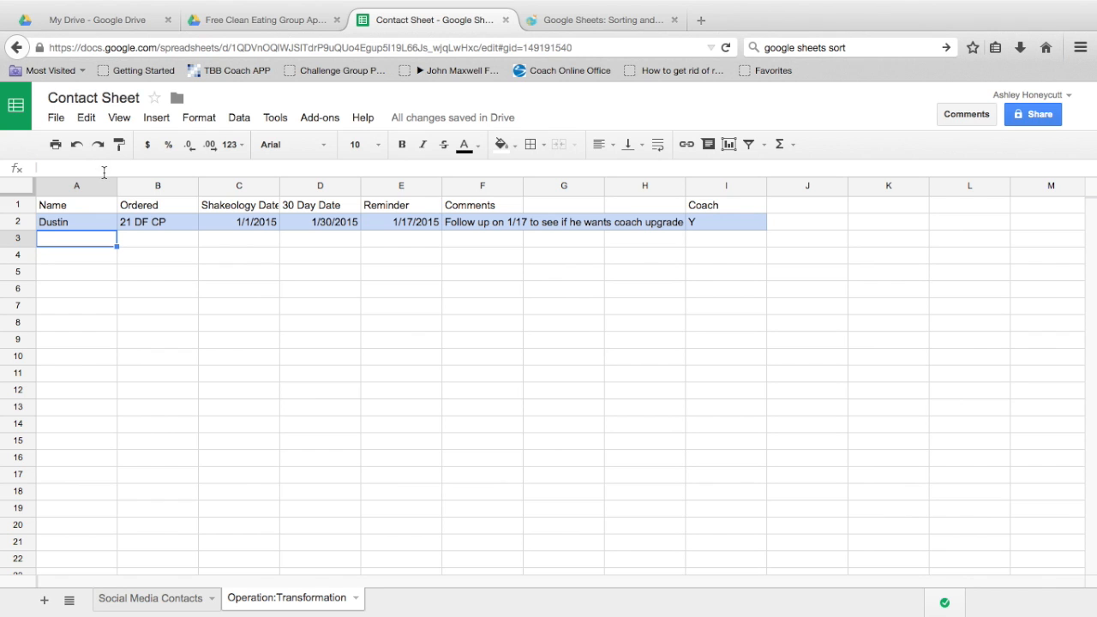
mouse_move(169, 607)
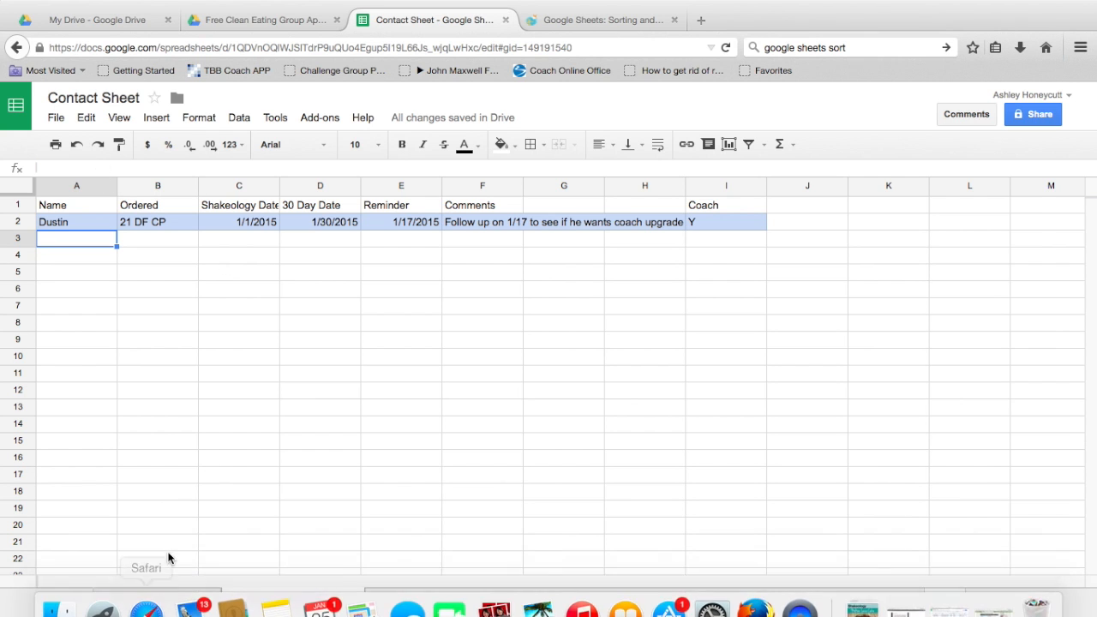
Step: Move from the Social Media Contacts sheet to the Sheets home, then the My Drive file list
click(157, 600)
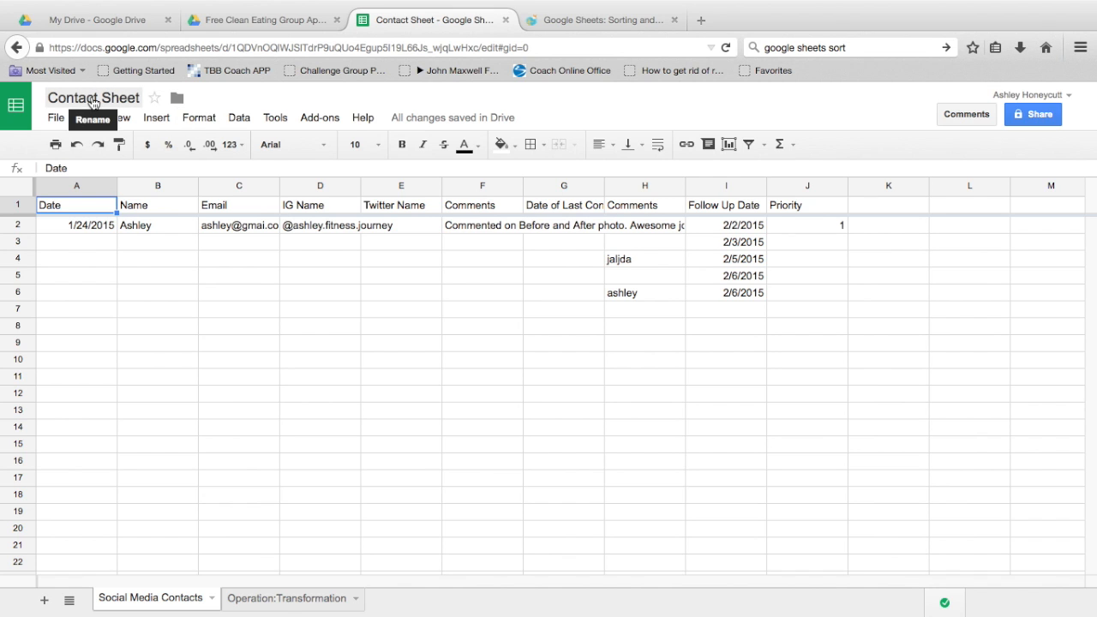
click(23, 109)
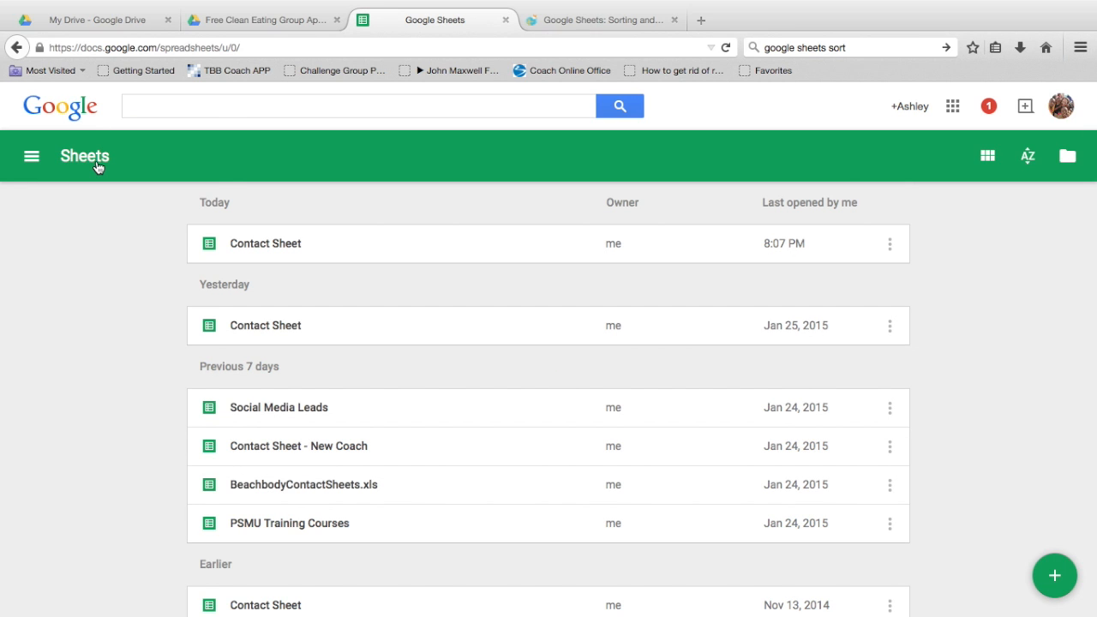
click(32, 156)
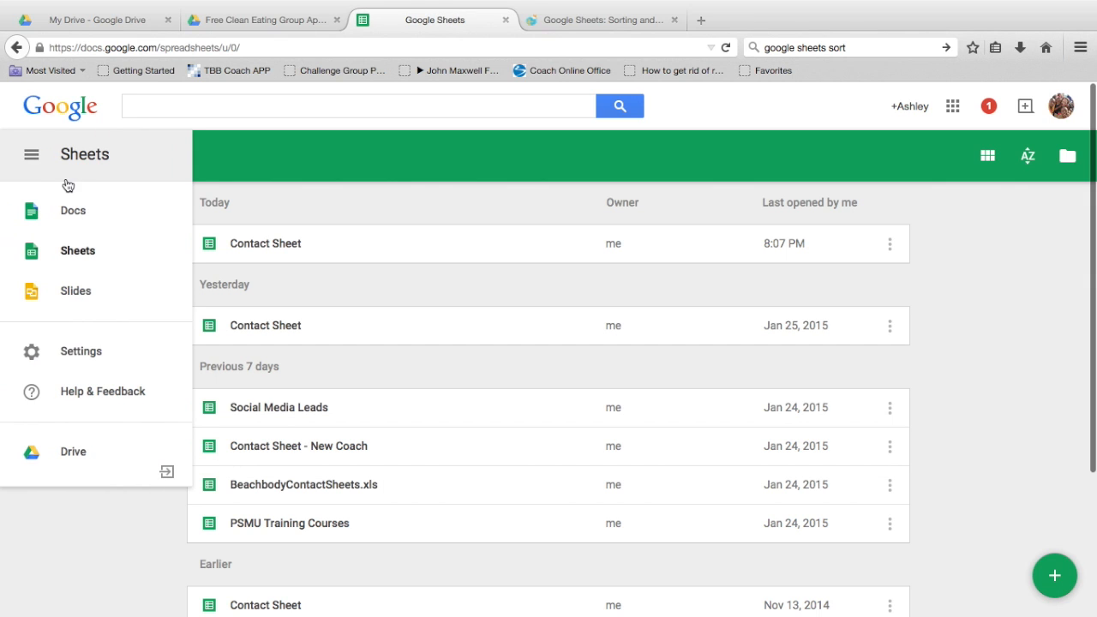
click(261, 168)
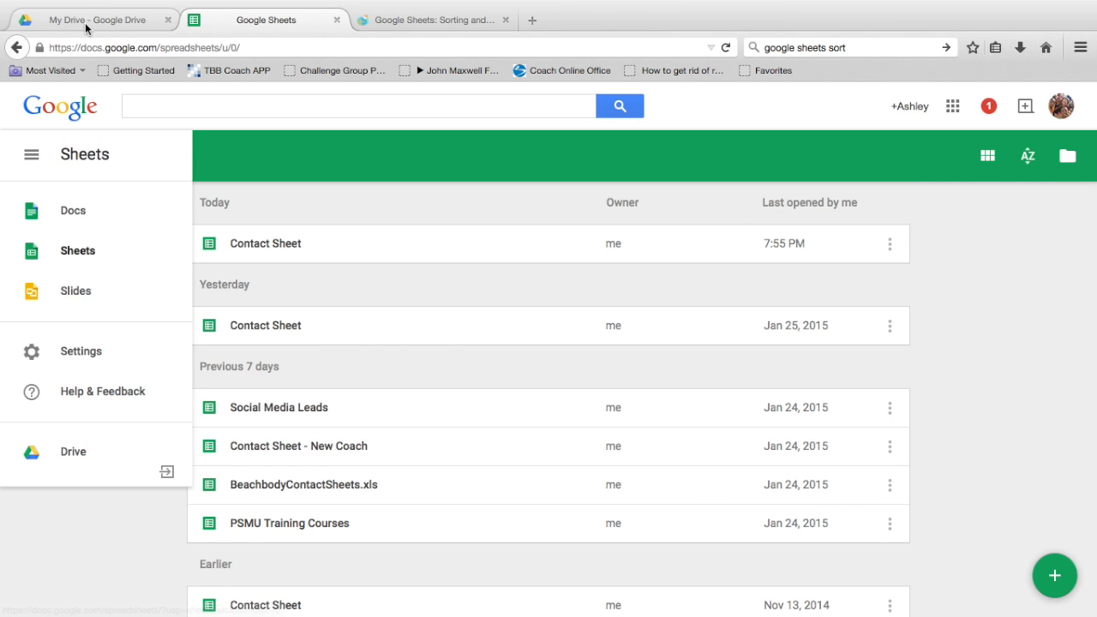
click(84, 23)
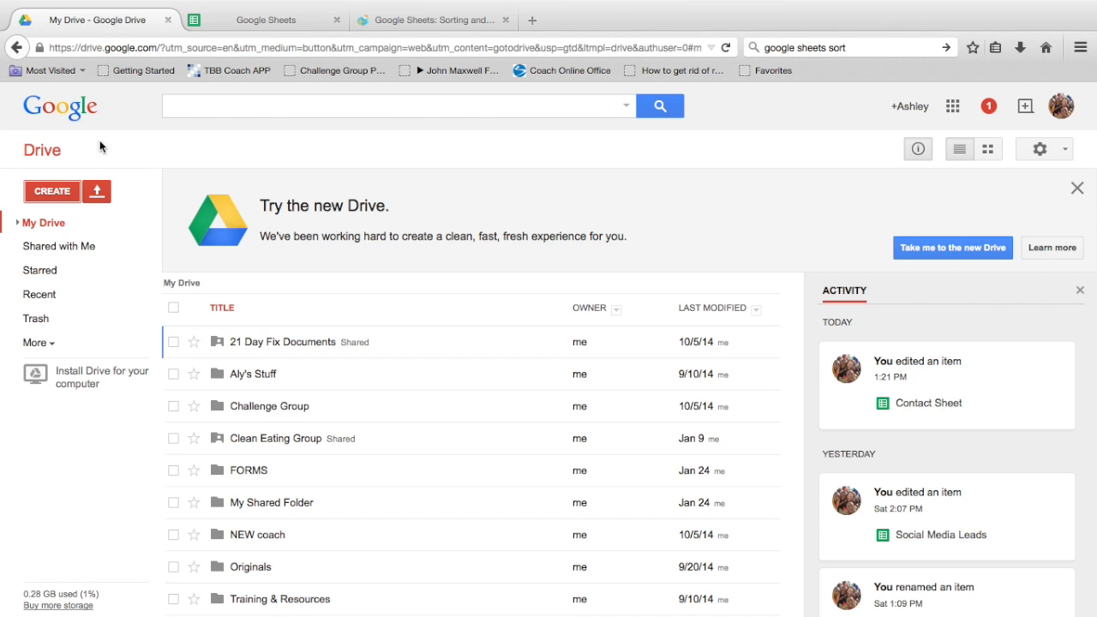
Step: Create a new Google Form from Drive titled 'Free Clean Eating Group Application'
click(61, 195)
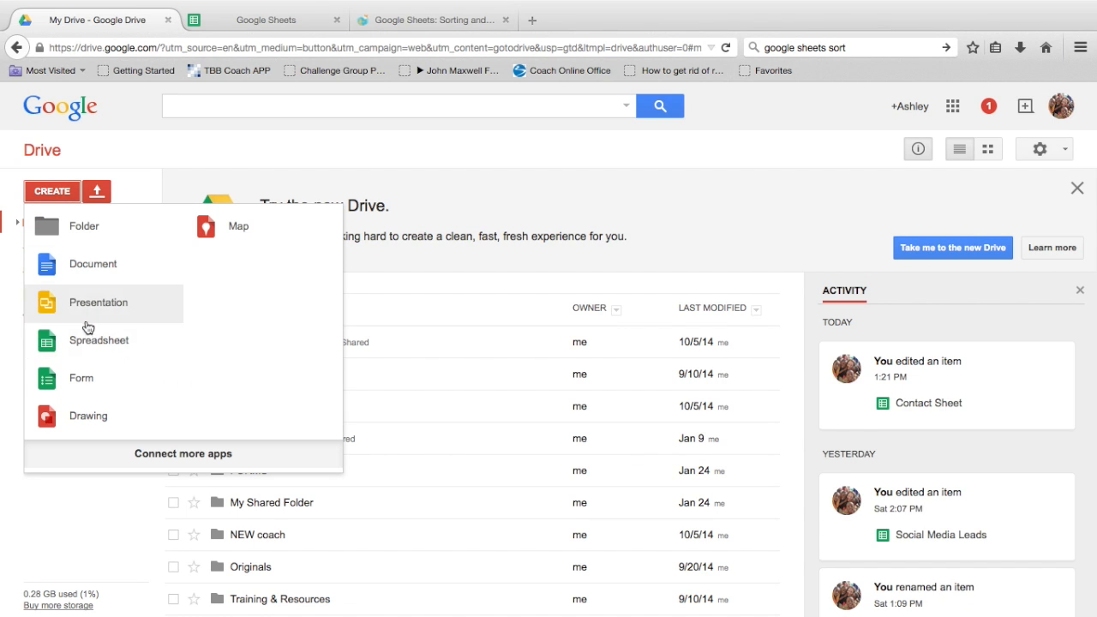
click(100, 384)
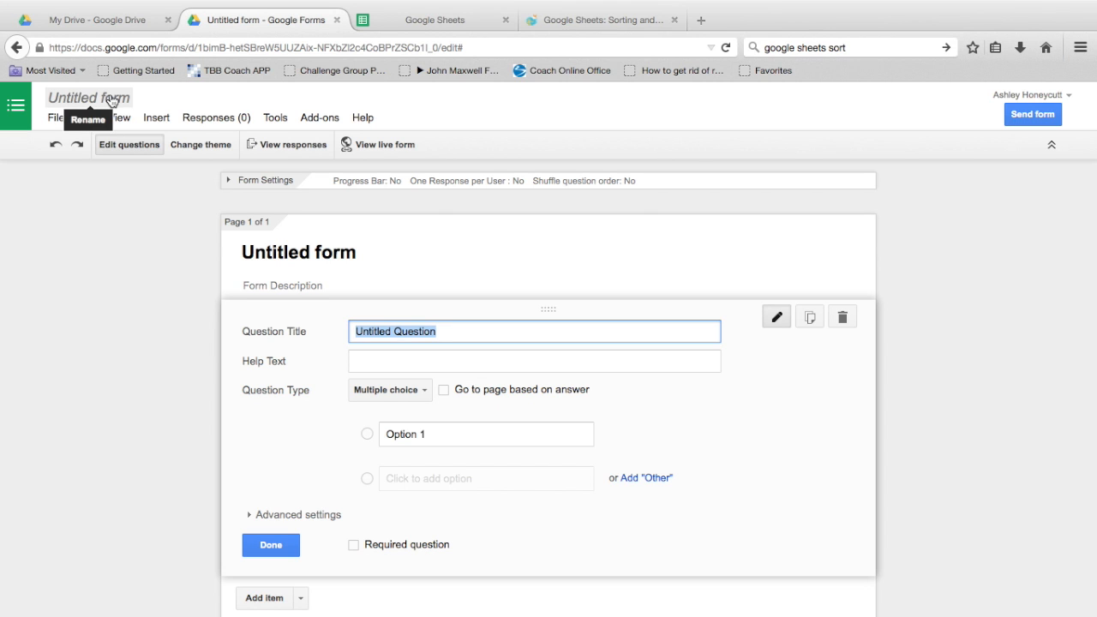
click(111, 100)
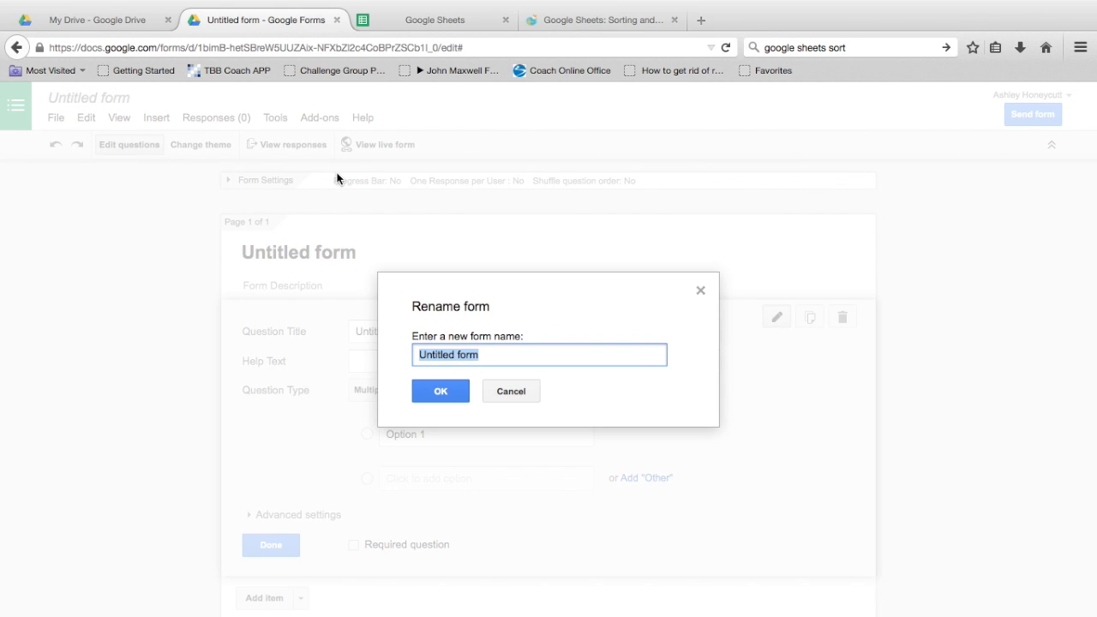
text(Fe)
key(BackSpace)
text(ree Clean)
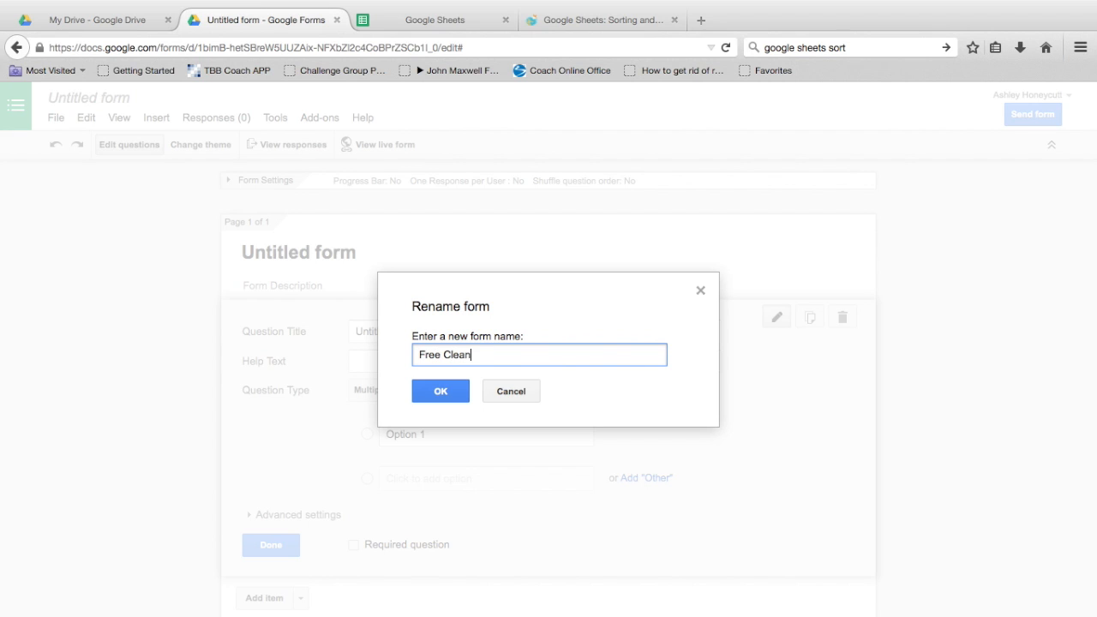
text( Eating Group Application)
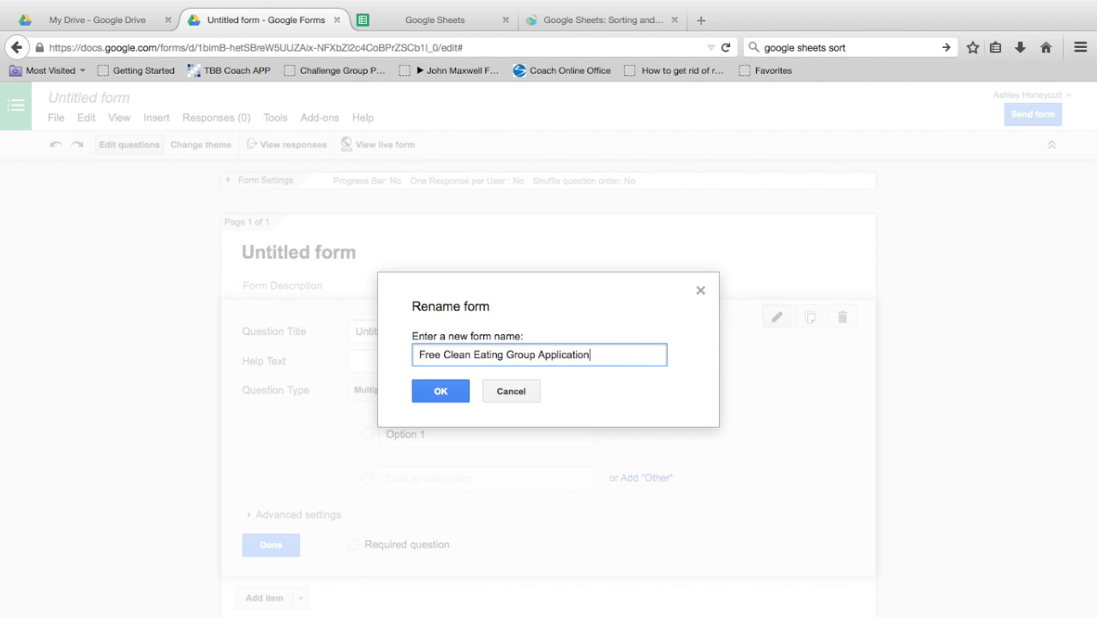
click(439, 392)
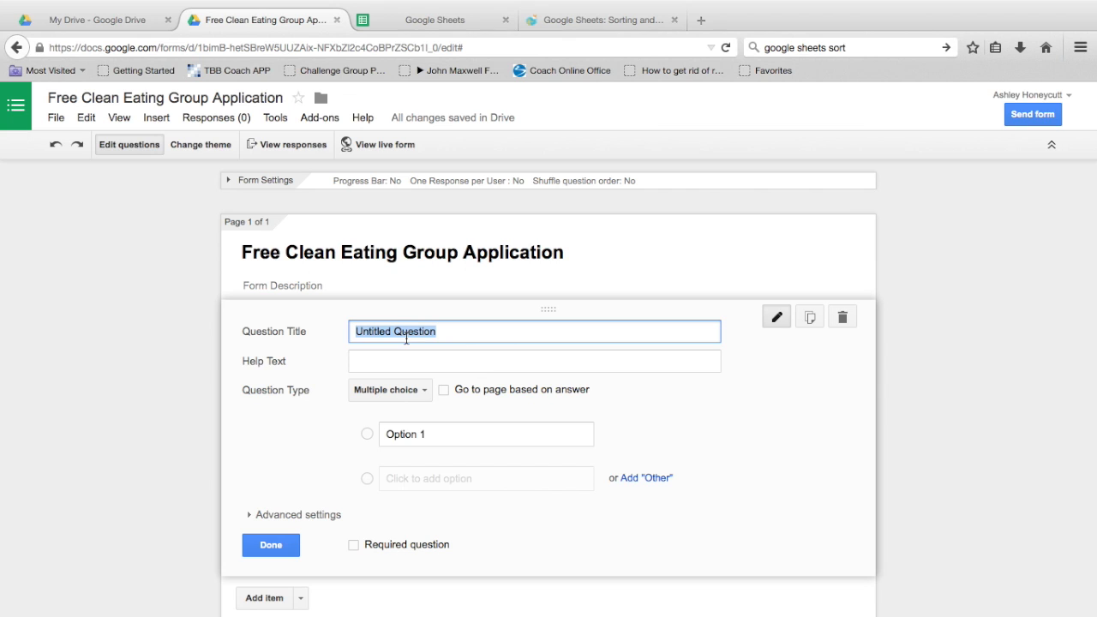
Step: Make the first question a required short-text question titled 'Name:'
text(Name:)
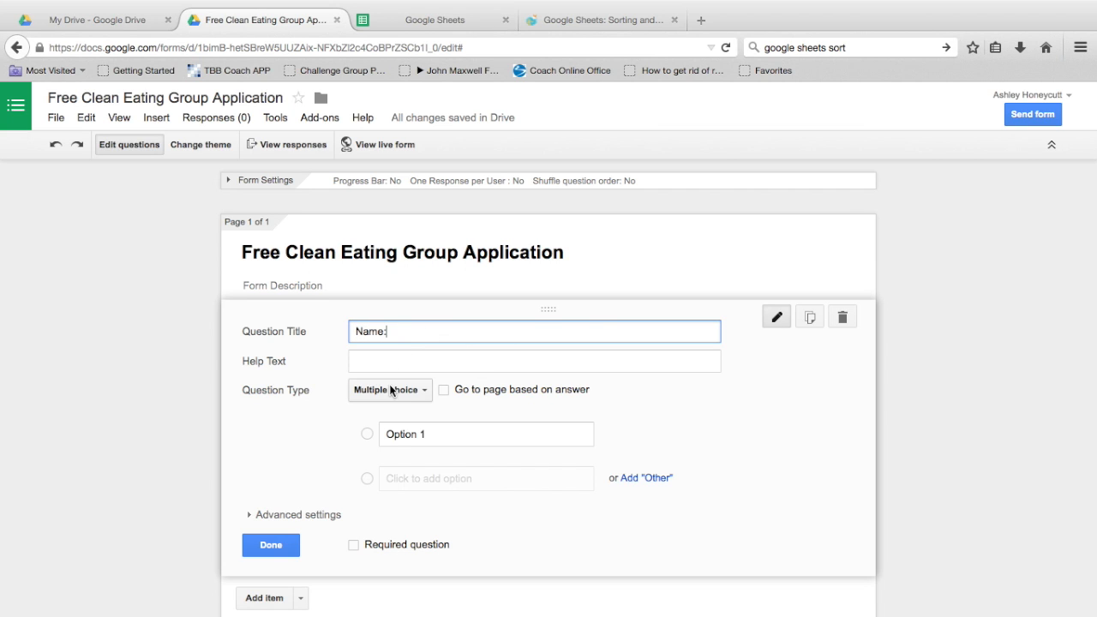
click(411, 399)
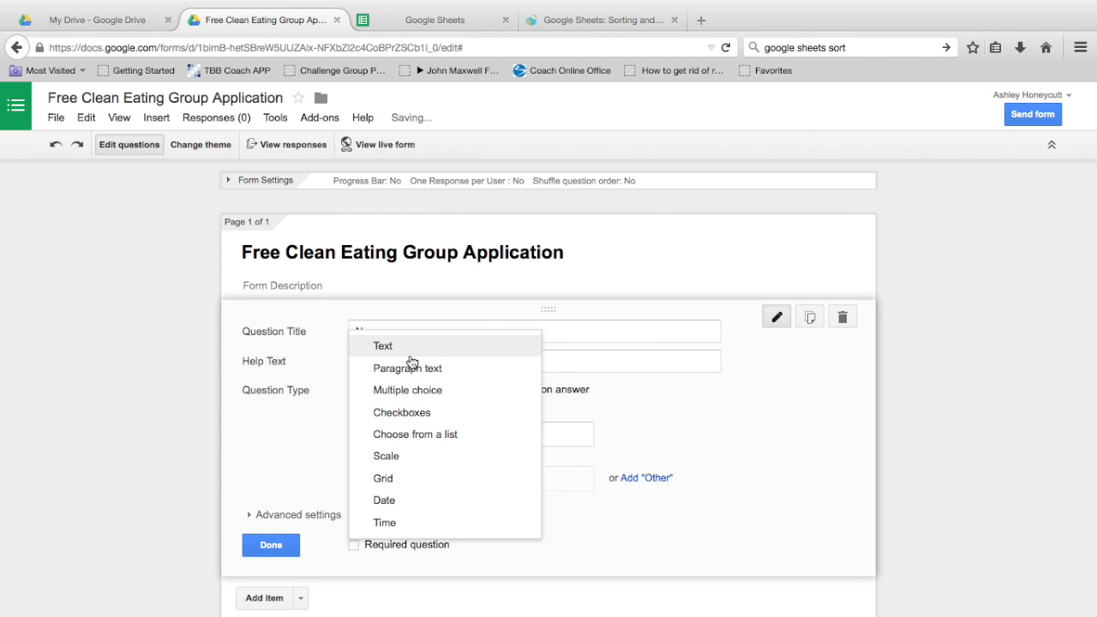
click(410, 360)
click(355, 502)
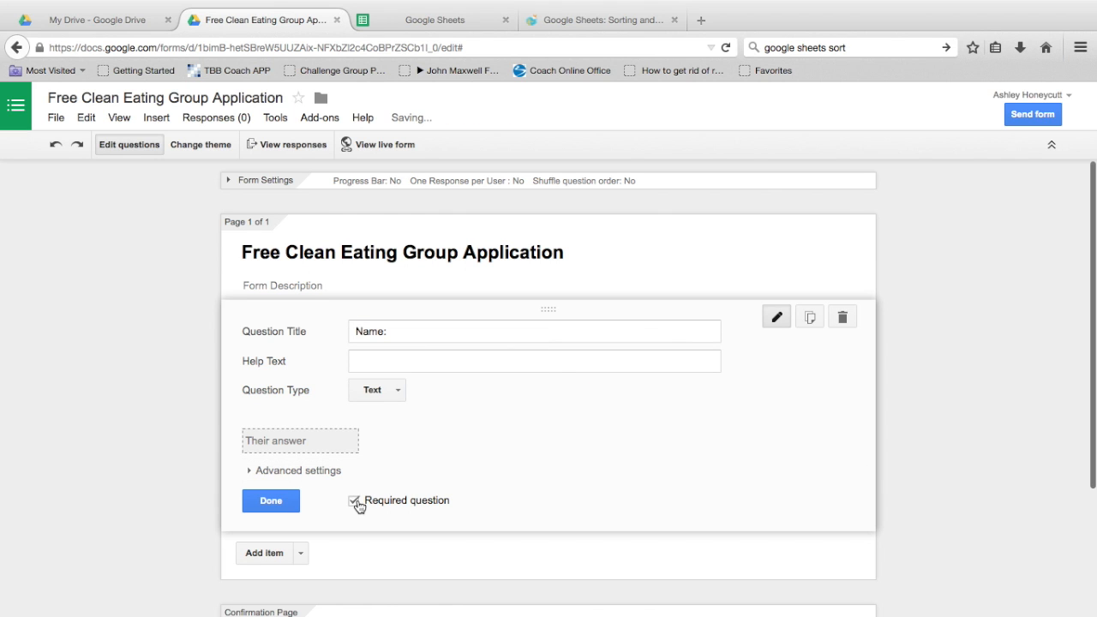
Step: Add a required short-text question titled 'Email:'
click(277, 555)
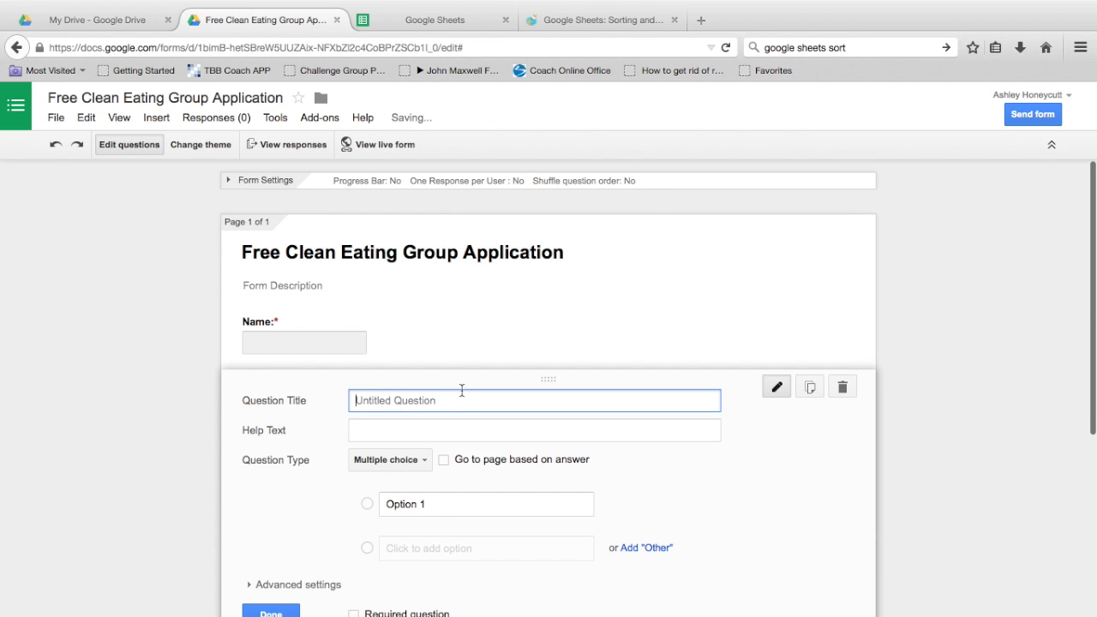
text(Email:)
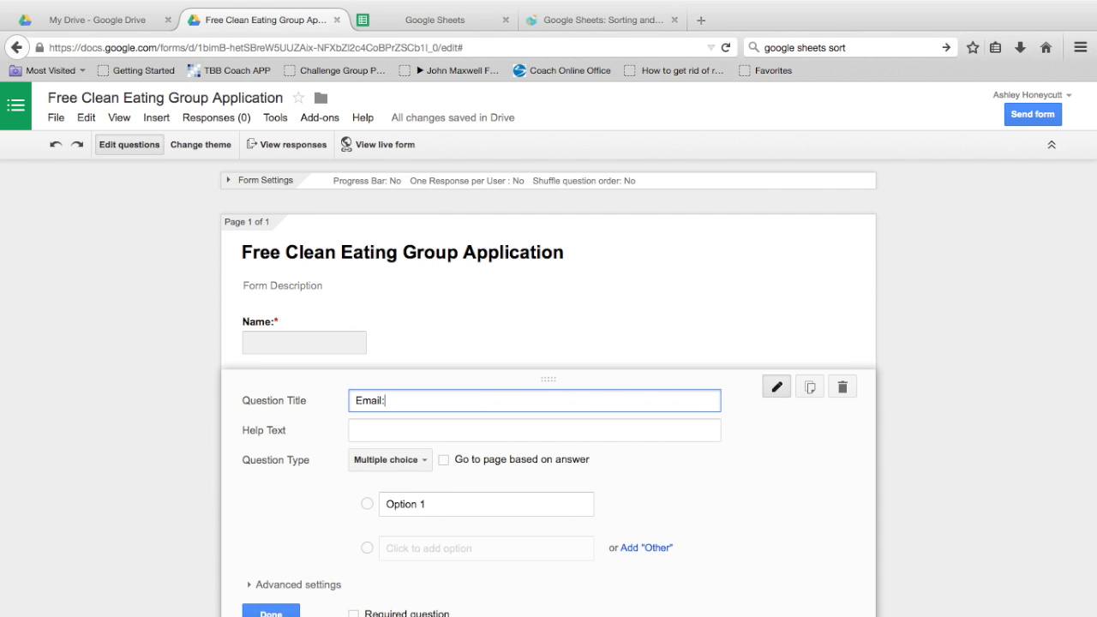
click(421, 463)
click(424, 416)
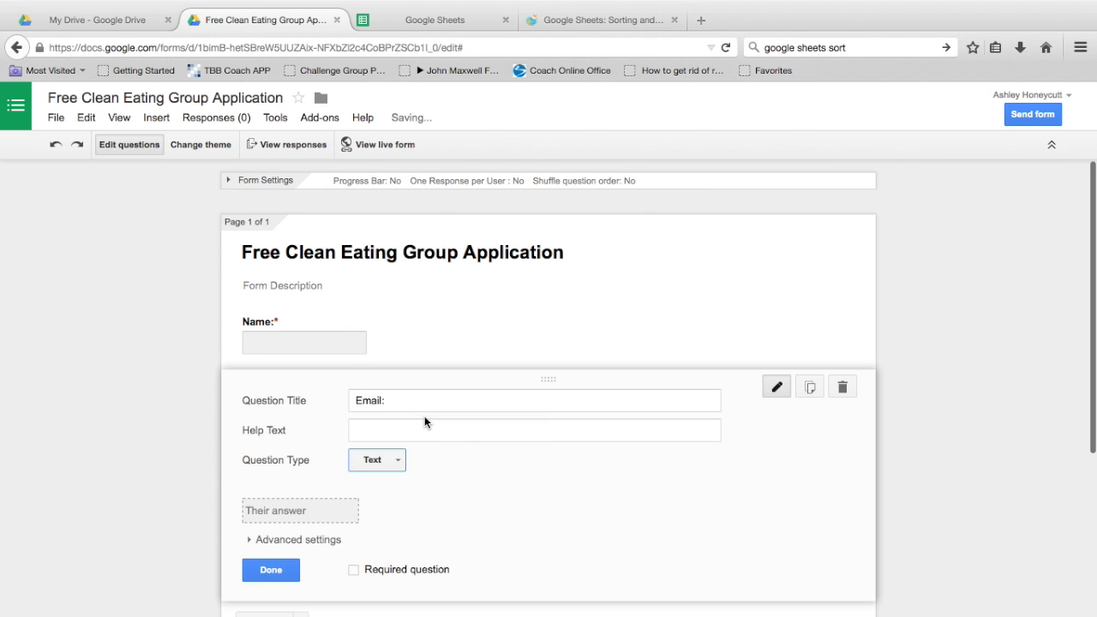
scroll(424, 416, down, 2)
click(354, 482)
click(283, 536)
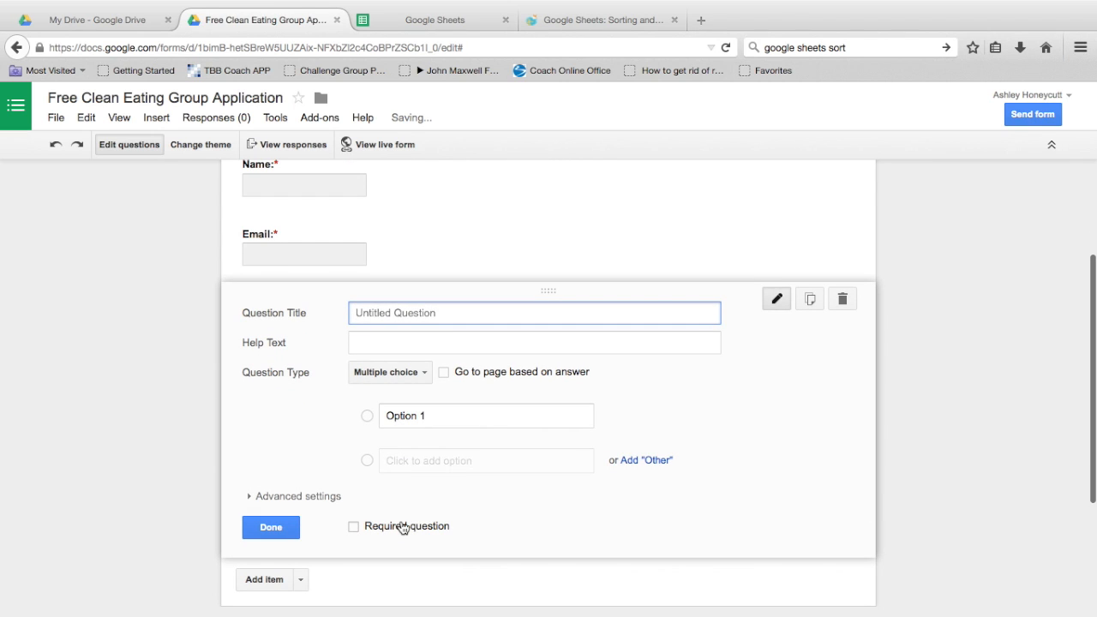
Step: Title the third question about what they hope to achieve through this clean eating group, as required paragraph text
text(Wh)
text(is the mail)
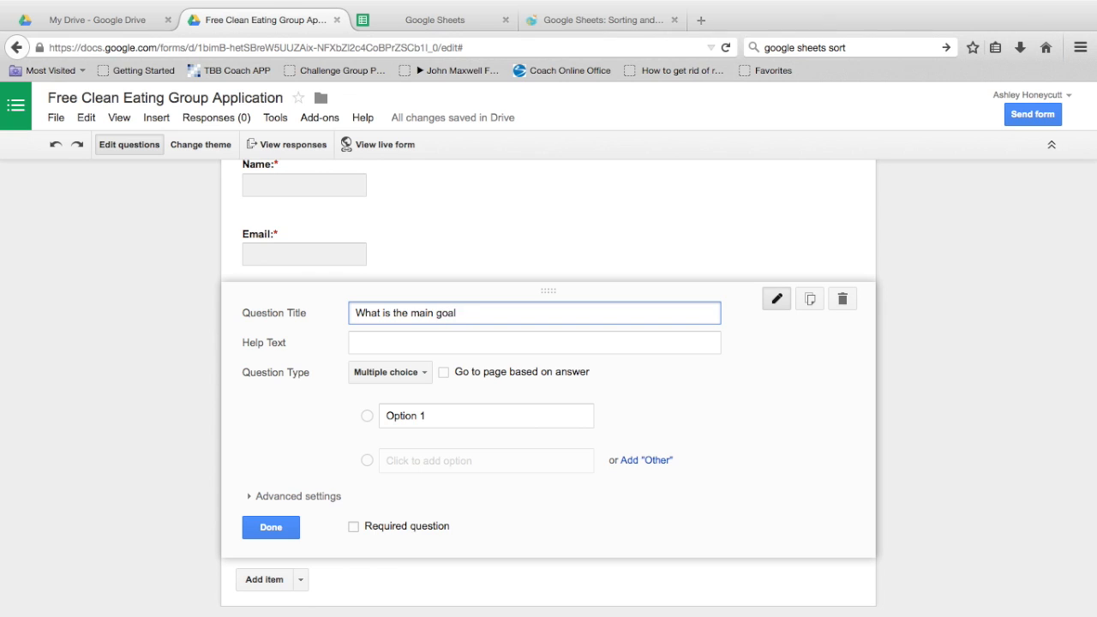
text(you hope to achei)
text(ve throug)
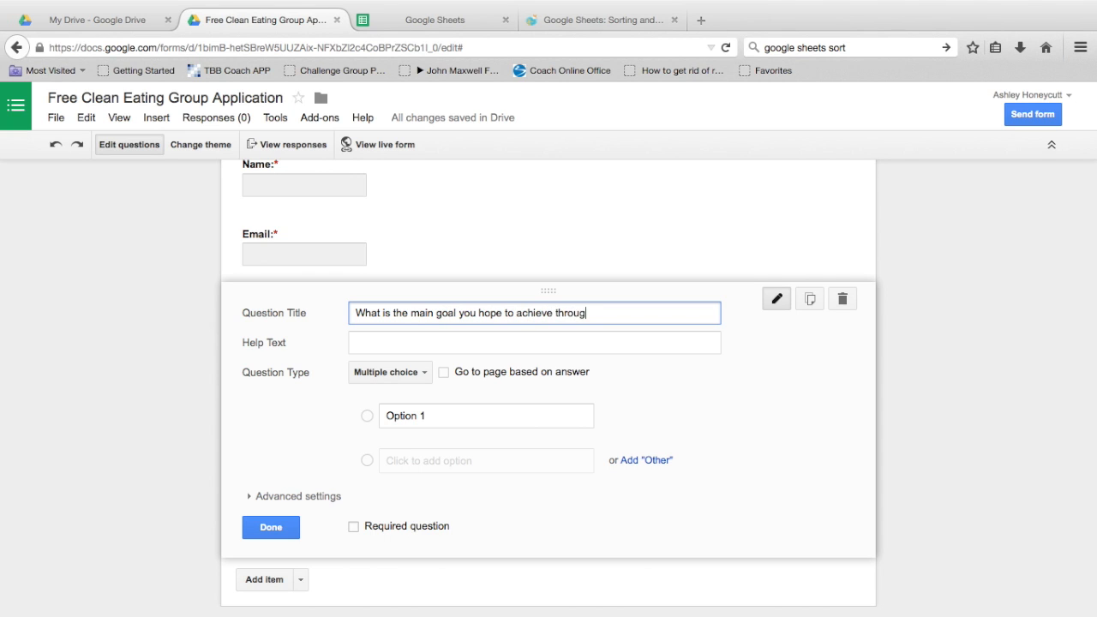
text(h this clean eating group?)
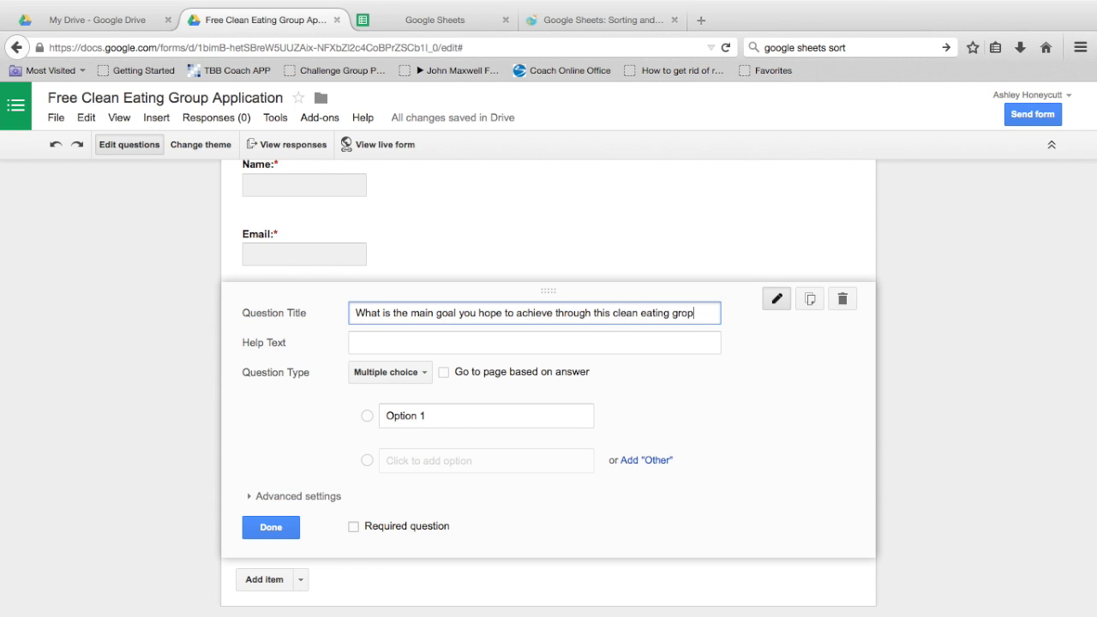
click(400, 374)
click(405, 354)
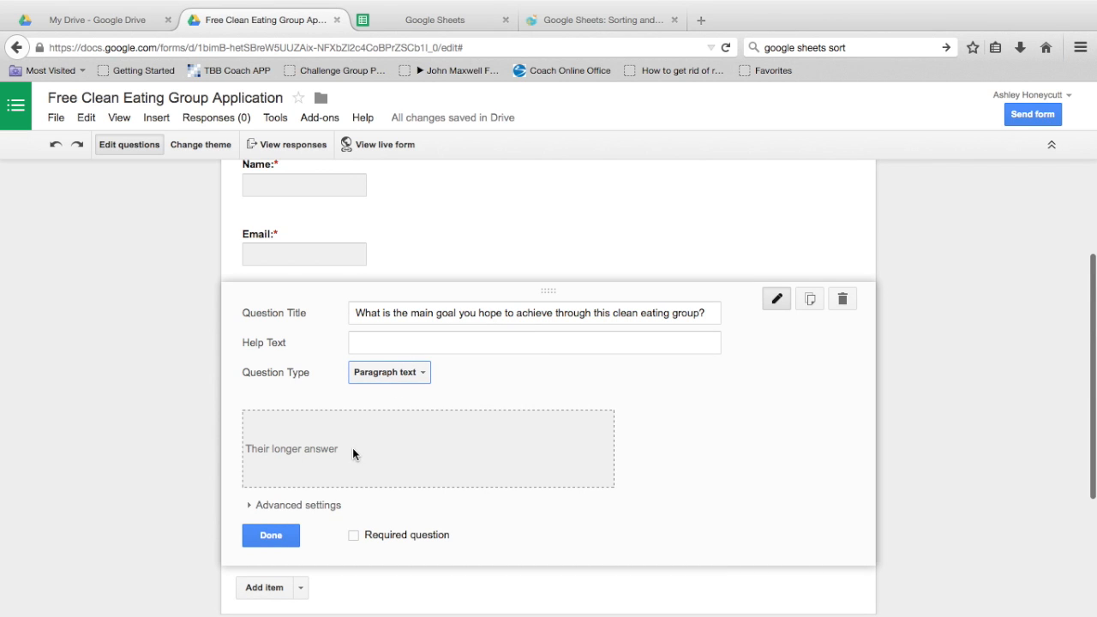
scroll(352, 448, down, 1)
scroll(310, 509, down, 1)
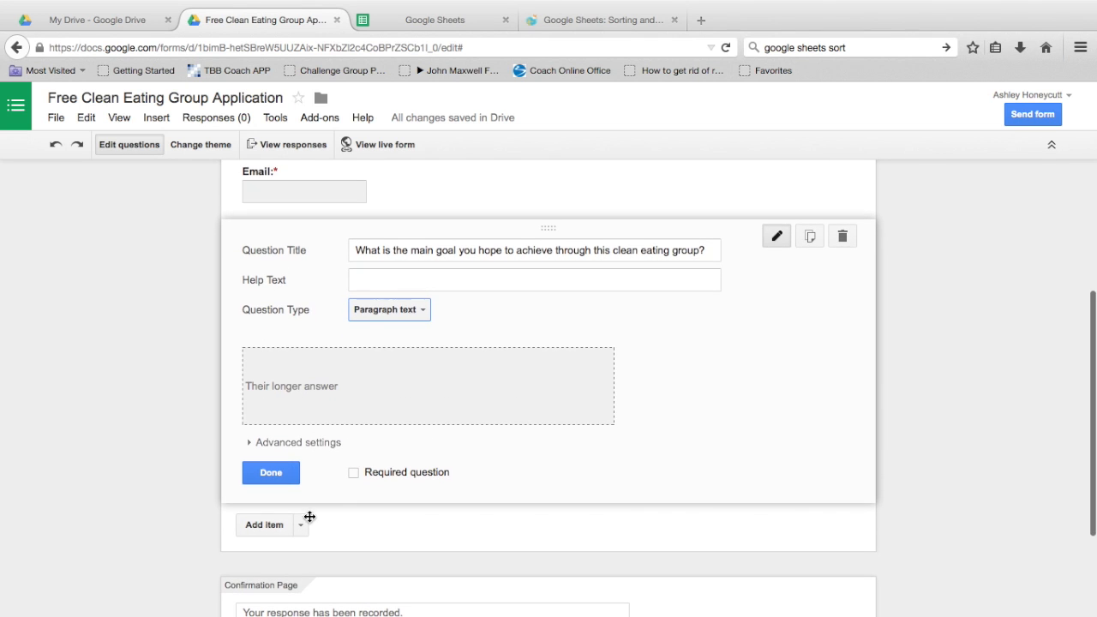
click(354, 473)
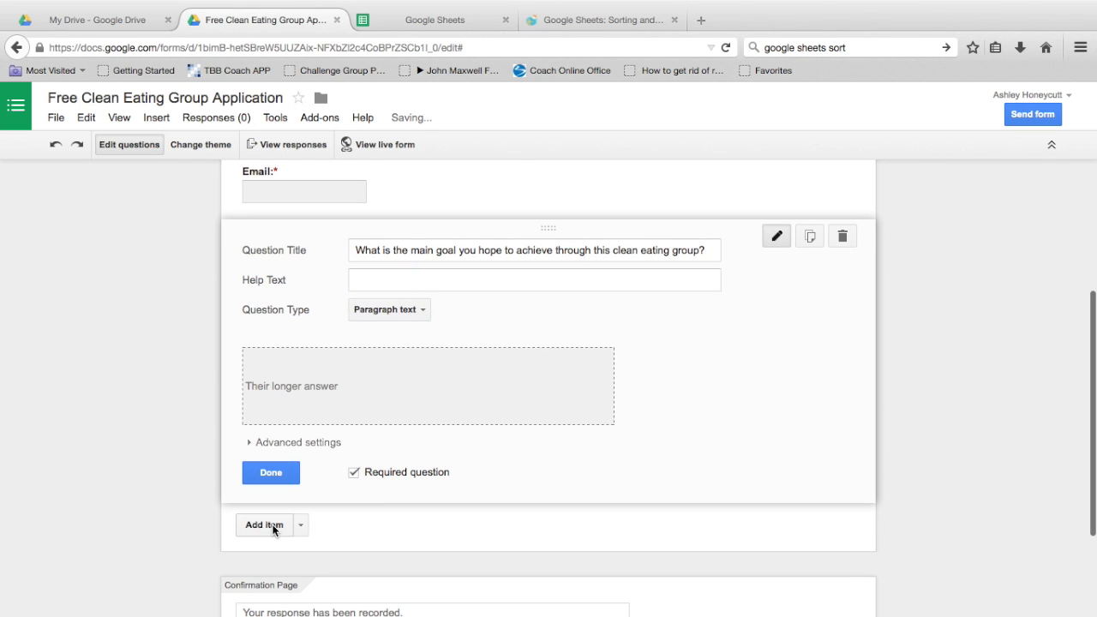
click(272, 525)
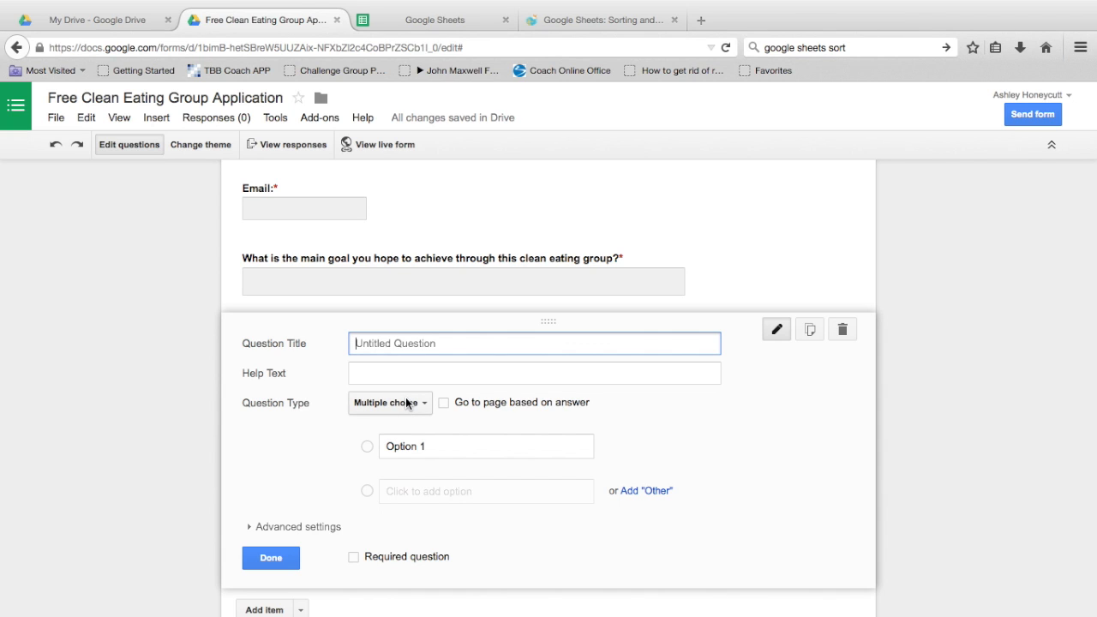
Step: Create a required paragraph question 'What methods have you used to lose weight in the past'
text(What have you an)
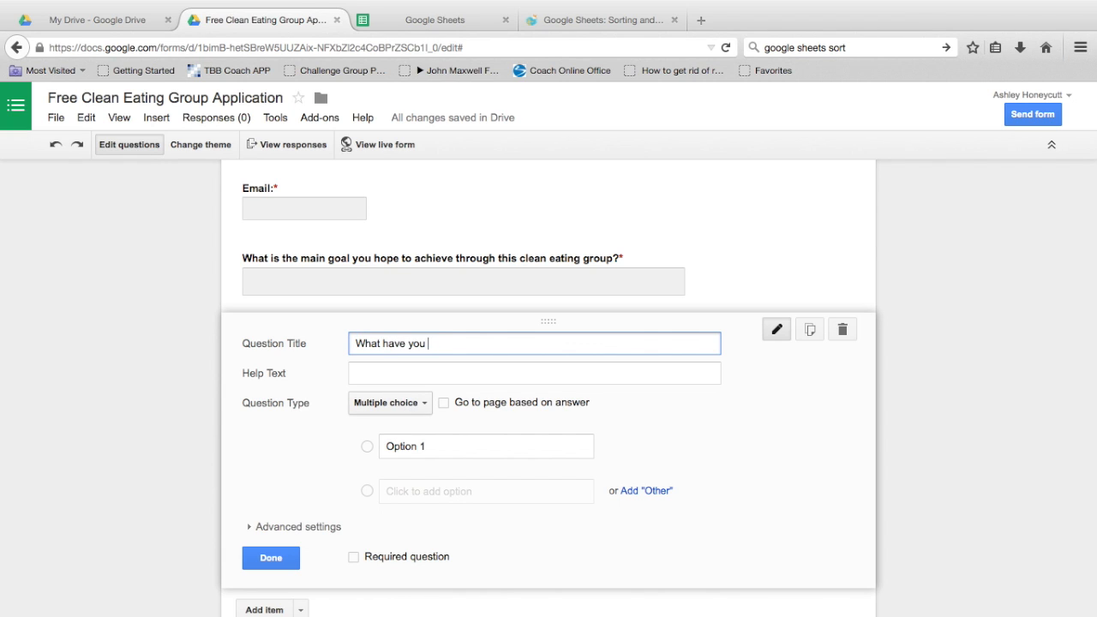
key(BackSpace)
key(BackSpace)
text(done to lose wight in a the past?)
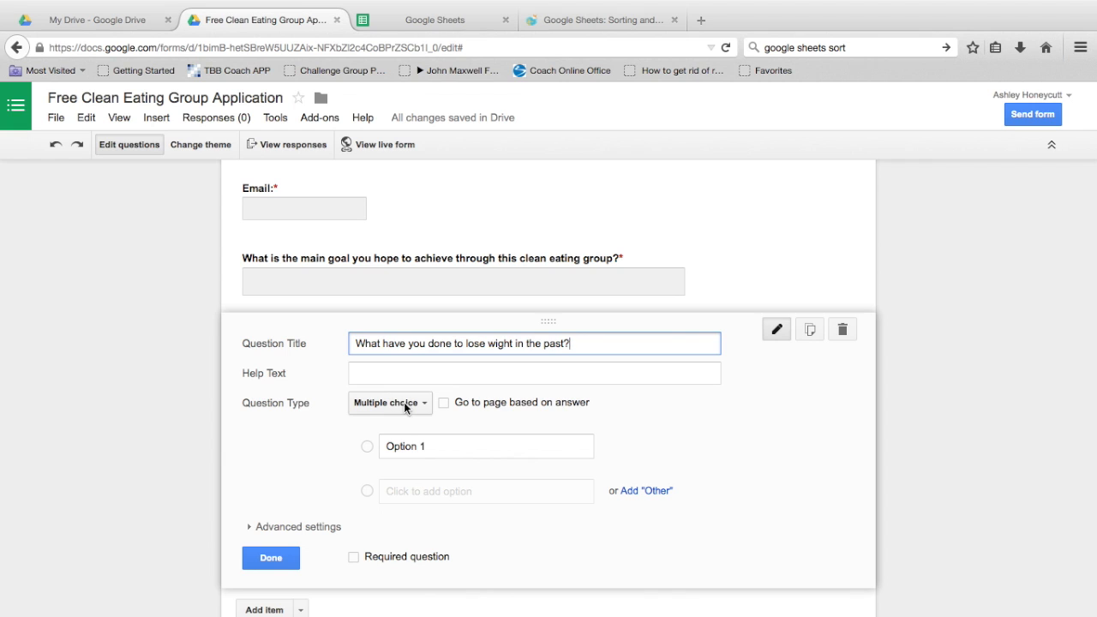
click(399, 409)
click(406, 384)
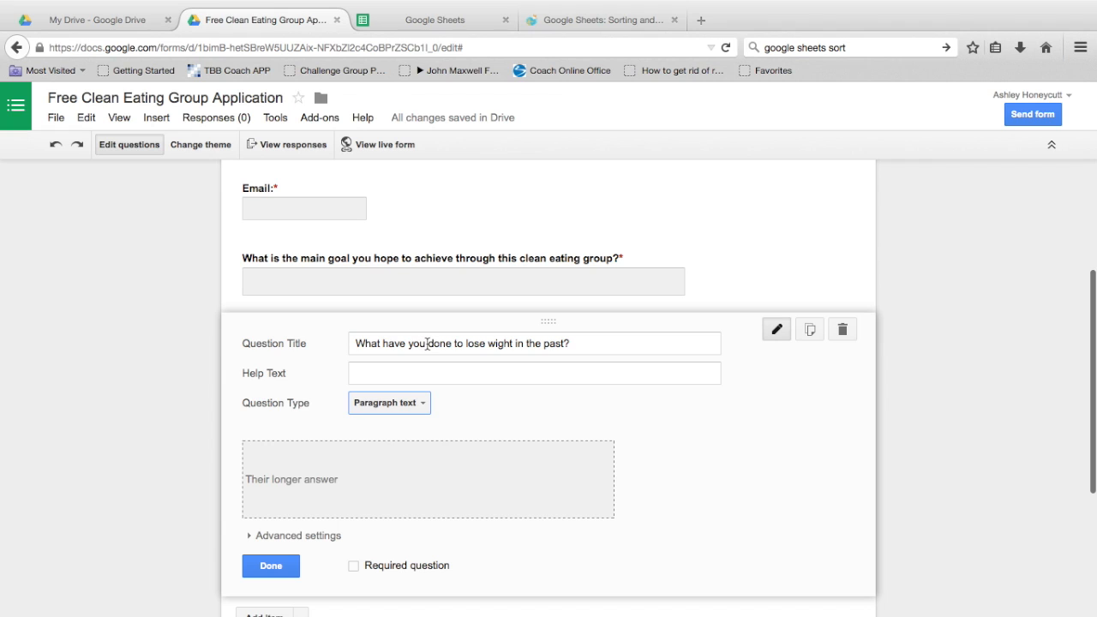
click(383, 342)
drag(382, 343, 451, 346)
text(M)
key(BackSpace)
text(methods have )
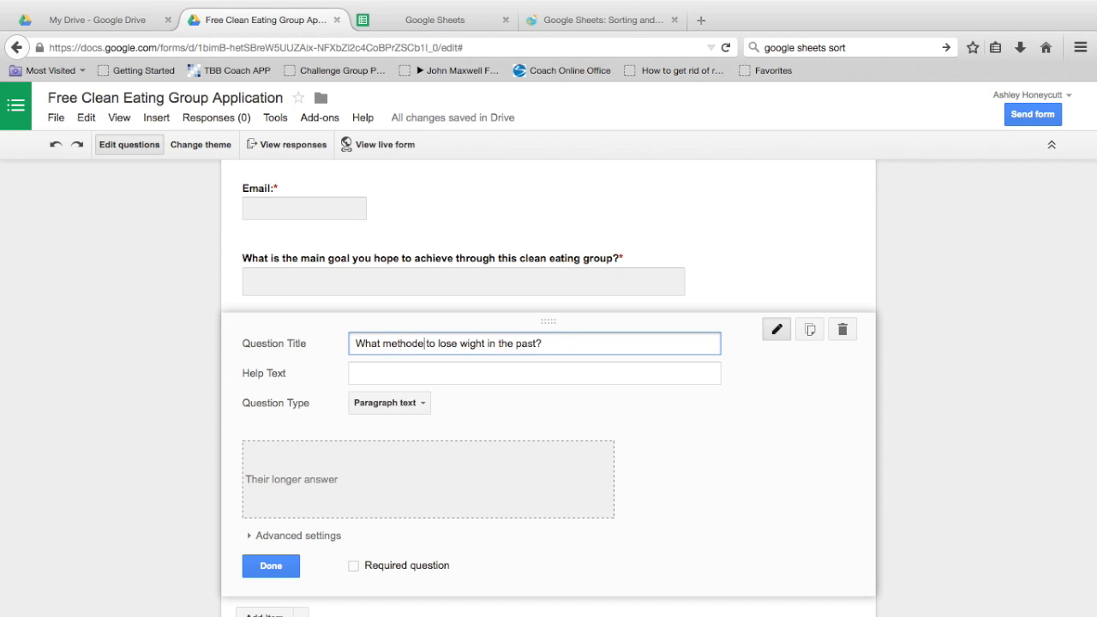
text(you used)
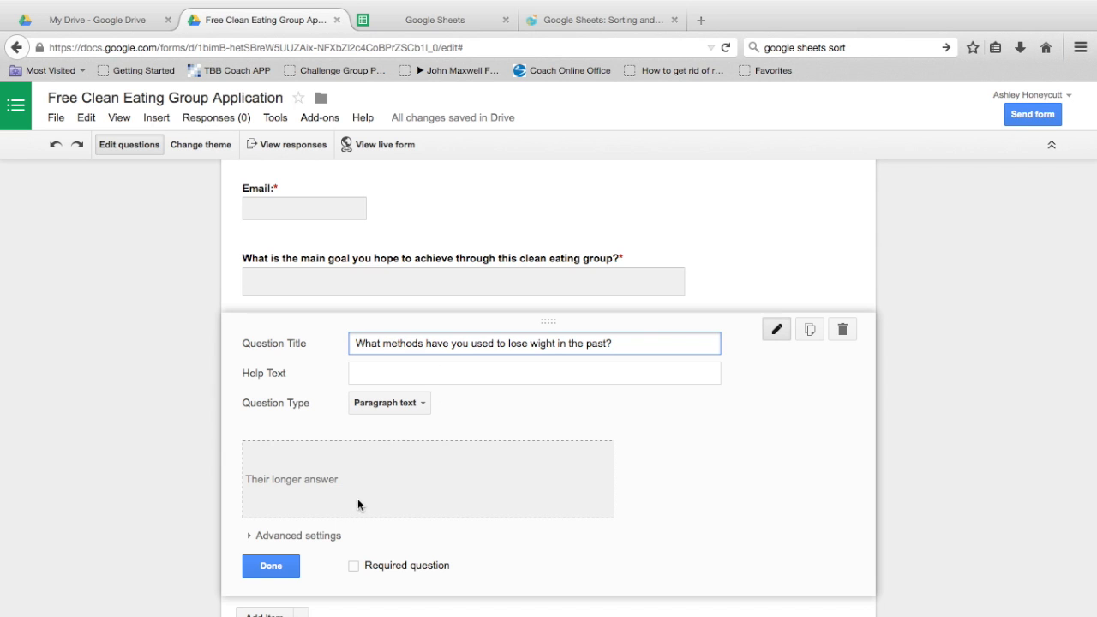
scroll(292, 562, down, 1)
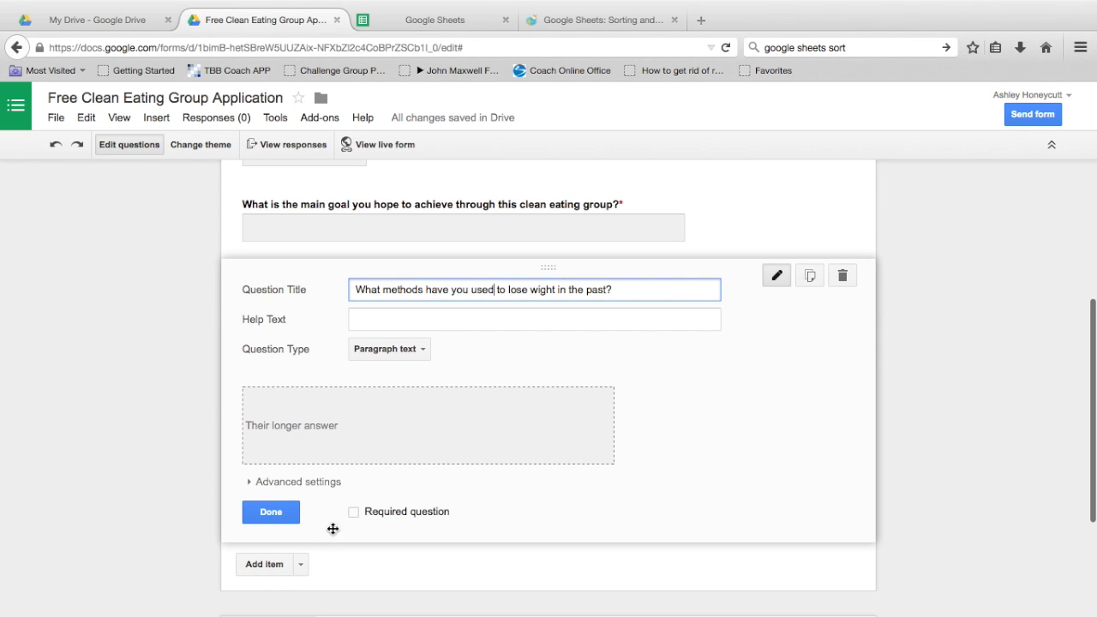
click(354, 514)
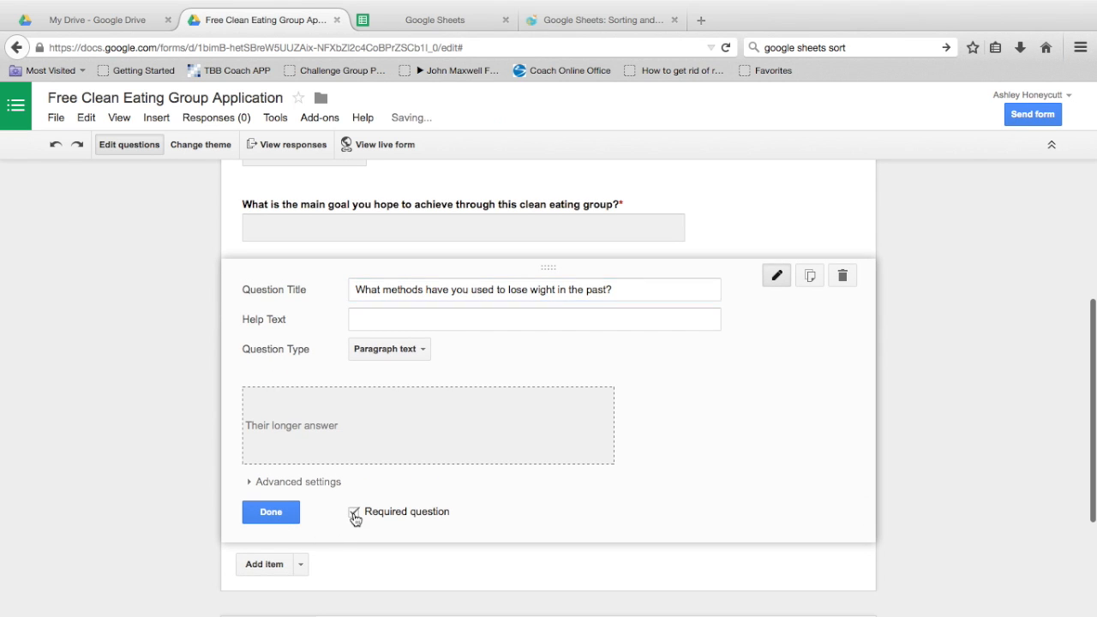
Step: Add a required paragraph question 'What does a typical day of food look like for you?'
click(275, 564)
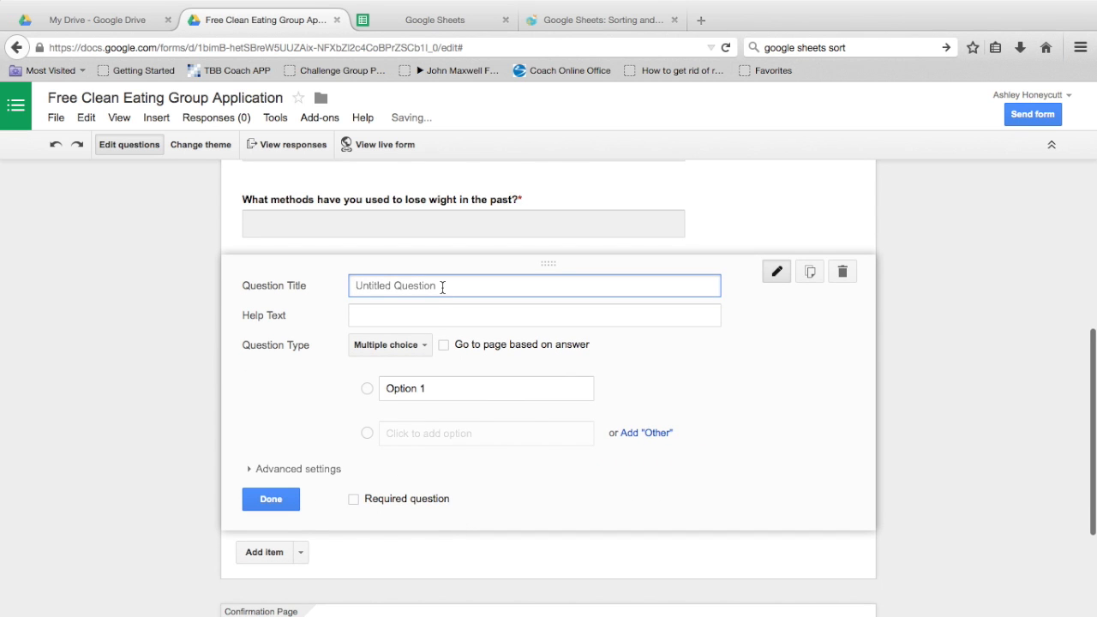
text(What doses a)
key(BackSpace)
key(BackSpace)
key(BackSpace)
key(BackSpace)
key(BackSpace)
key(BackSpace)
key(BackSpace)
key(BackSpace)
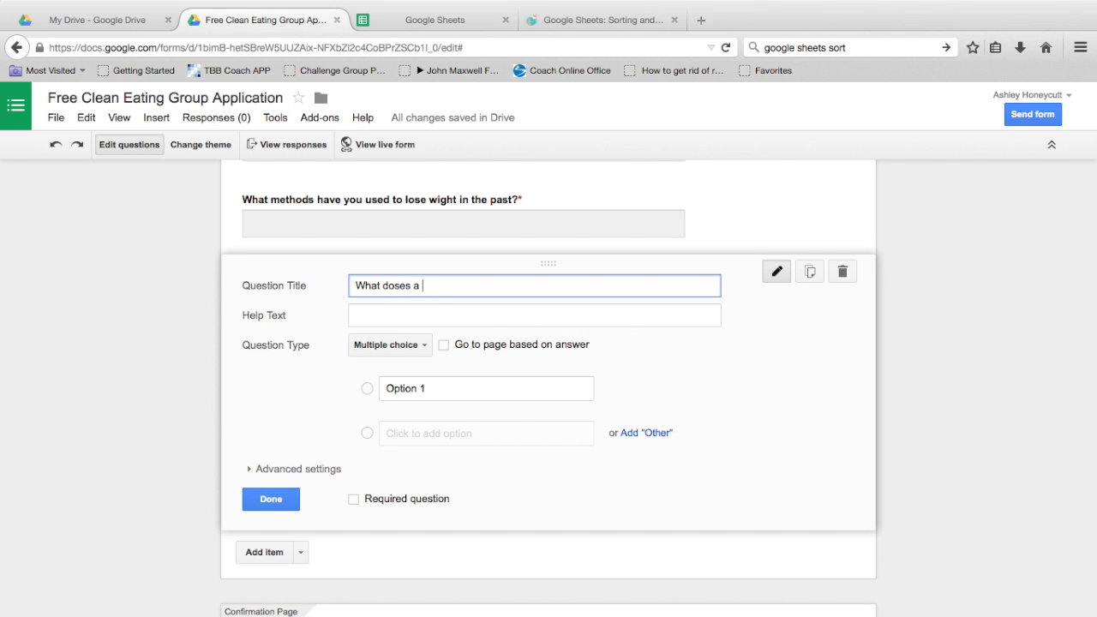
text(es a typical day of food look)
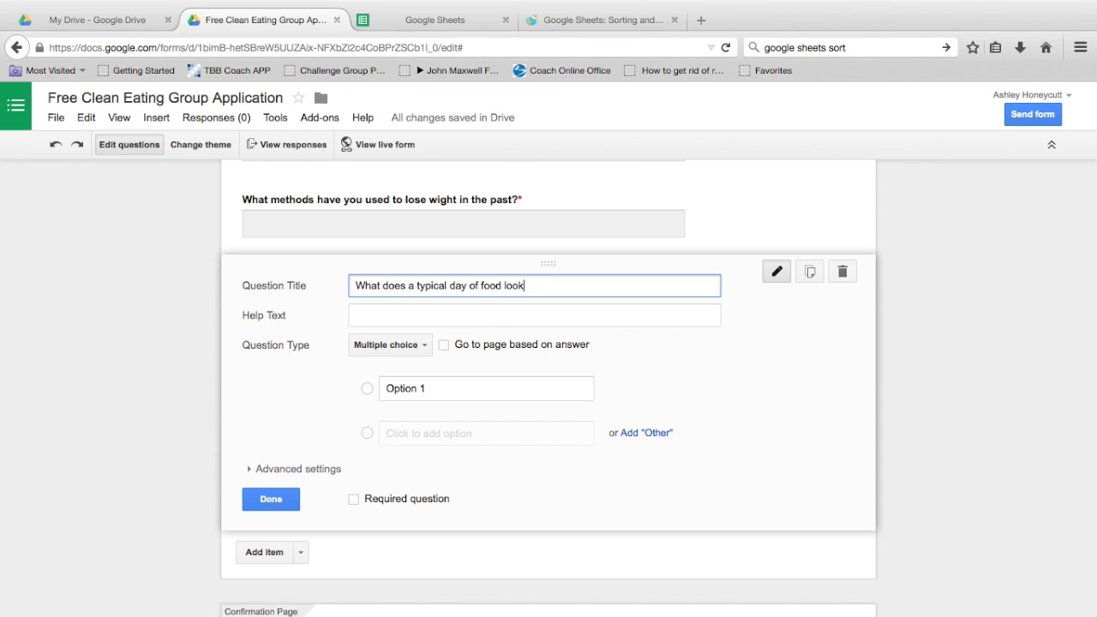
text( like for you?)
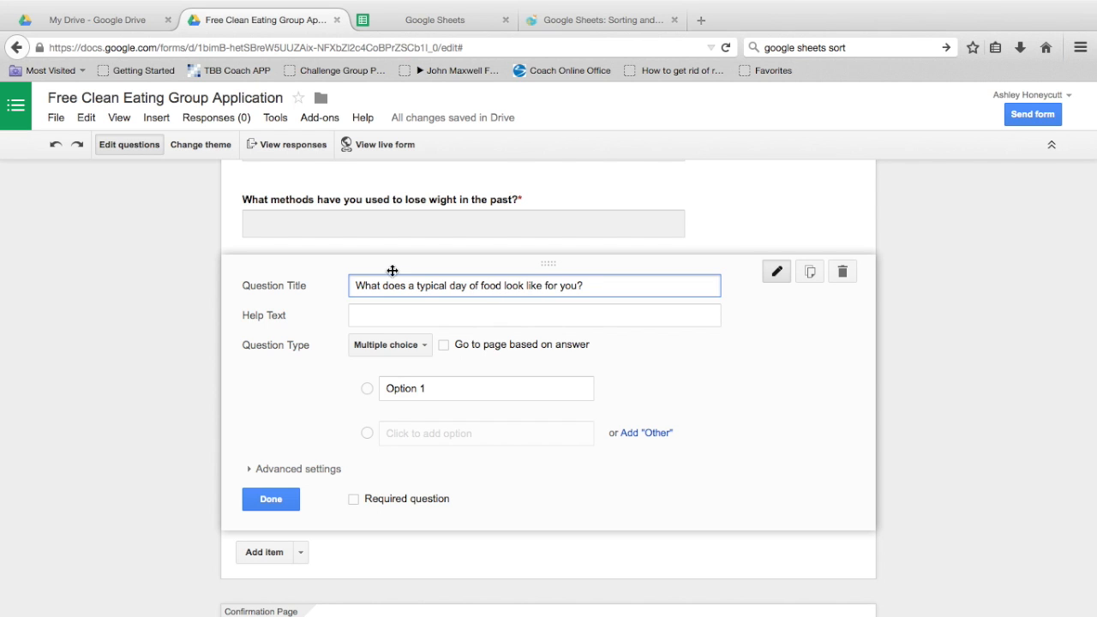
click(412, 347)
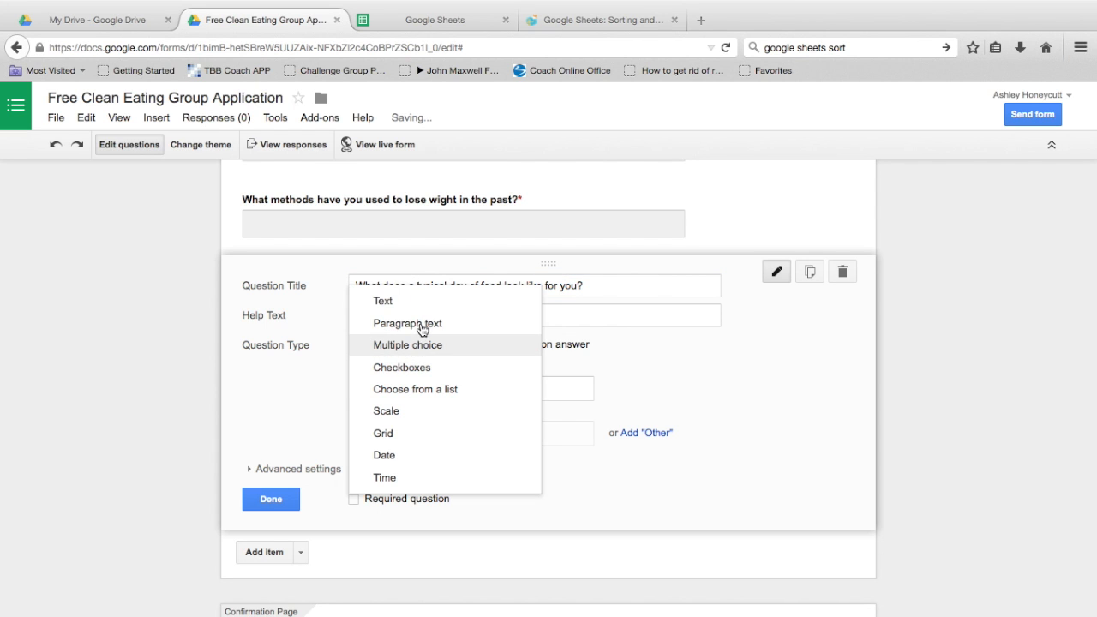
click(422, 324)
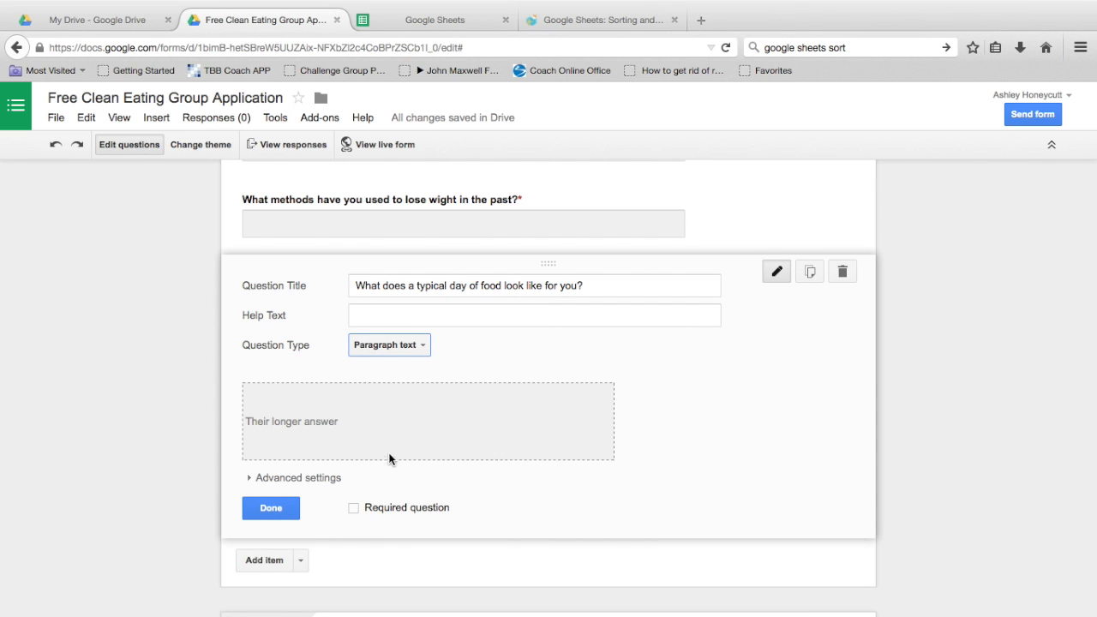
click(354, 508)
scroll(351, 515, down, 2)
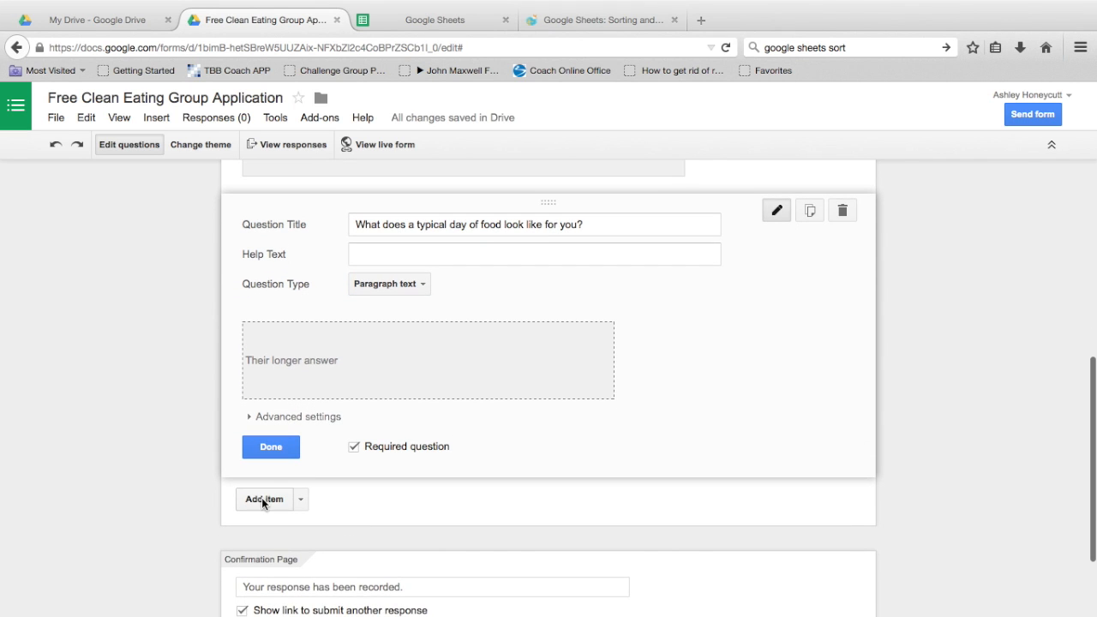
Step: Add a new question titled 'What is your biggest struggle with food and exercise?'
click(263, 501)
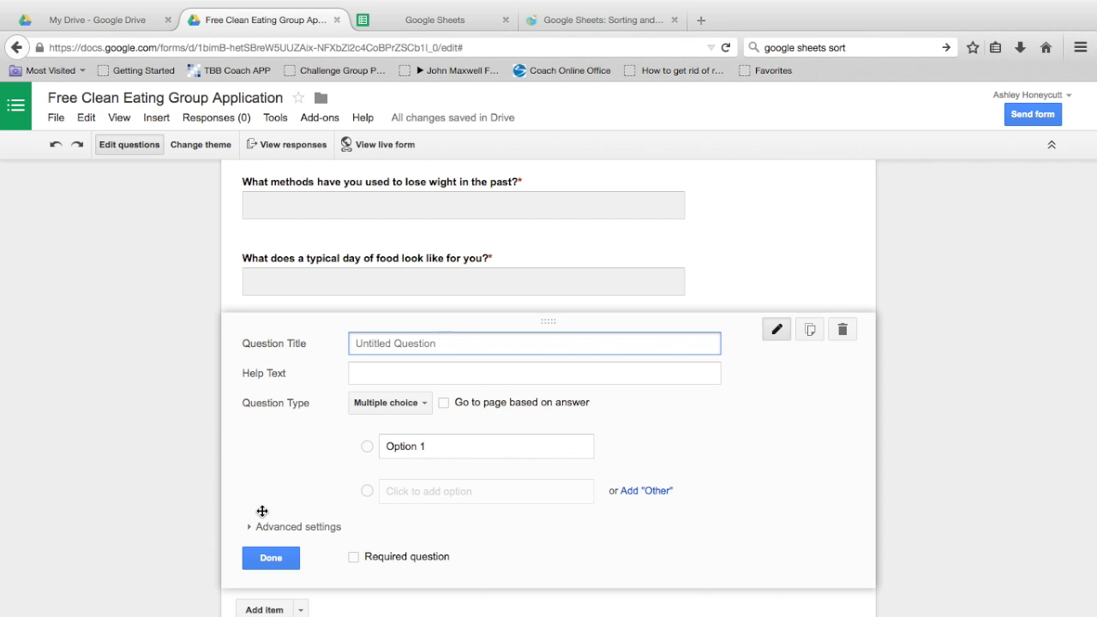
text(What D)
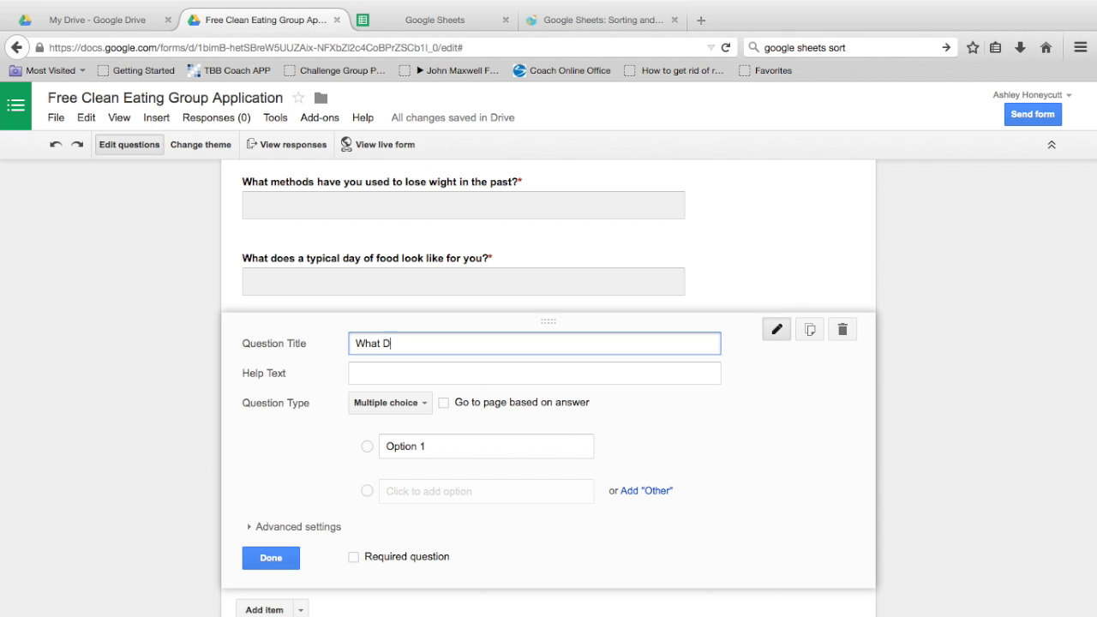
text(oes)
key(BackSpace)
key(BackSpace)
key(BackSpace)
key(BackSpace)
text(is the biggest )
text(st)
key(BackSpace)
key(BackSpace)
key(BackSpace)
key(BackSpace)
key(BackSpace)
key(BackSpace)
key(BackSpace)
key(BackSpace)
key(BackSpace)
key(BackSpace)
key(BackSpace)
key(BackSpace)
key(BackSpace)
key(BackSpace)
key(BackSpace)
text(your biggest struggle with food and exercise?)
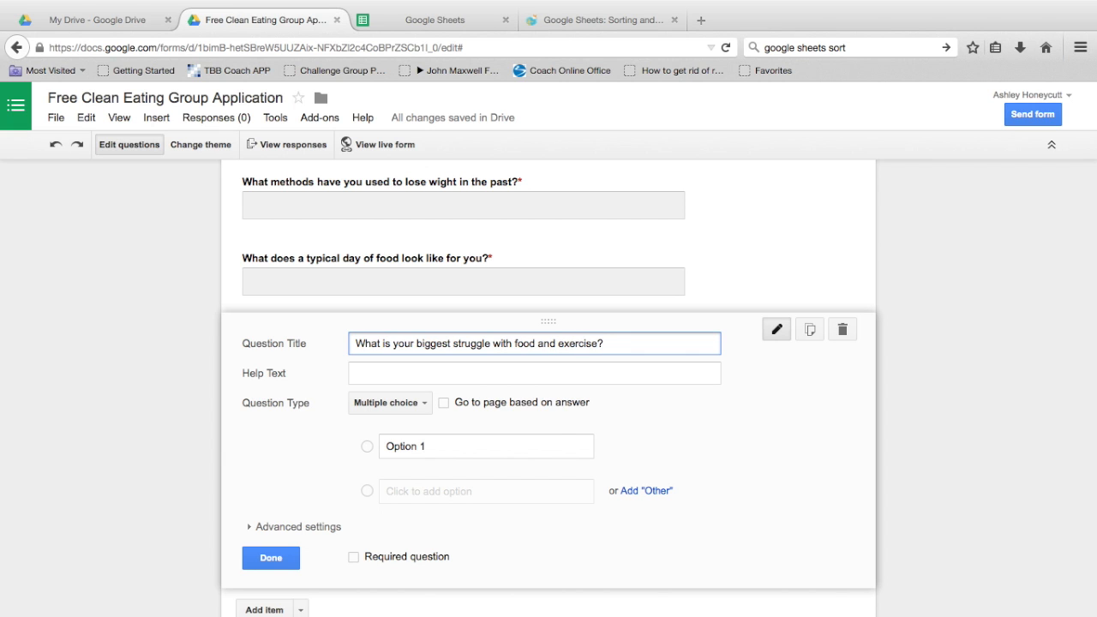
Step: Create a paragraph-text question 'Are you currently doing any type of exercise? If so, what?'
click(382, 404)
text(Are yo)
text(u curr)
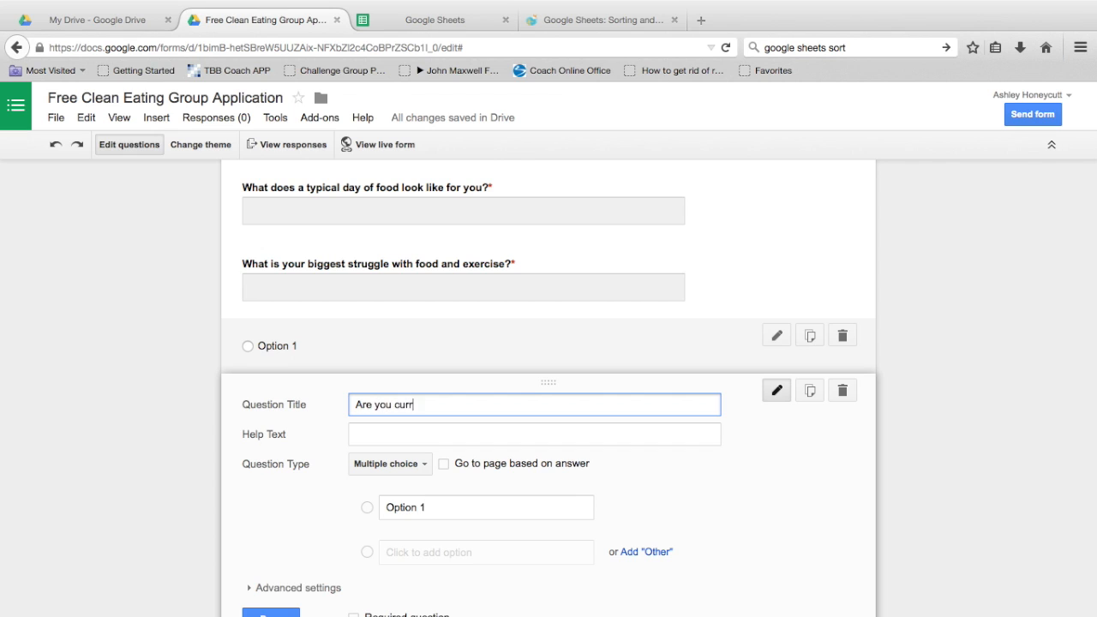
text(ently doing any type of exercise? If so, what?)
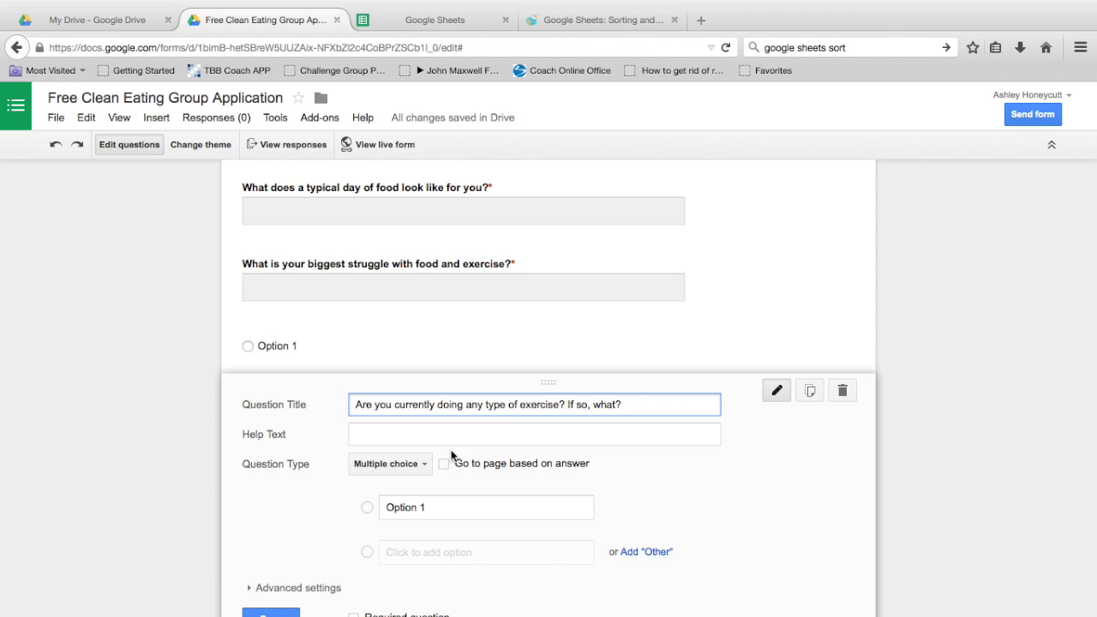
scroll(451, 455, down, 1)
scroll(451, 455, down, 1)
click(385, 441)
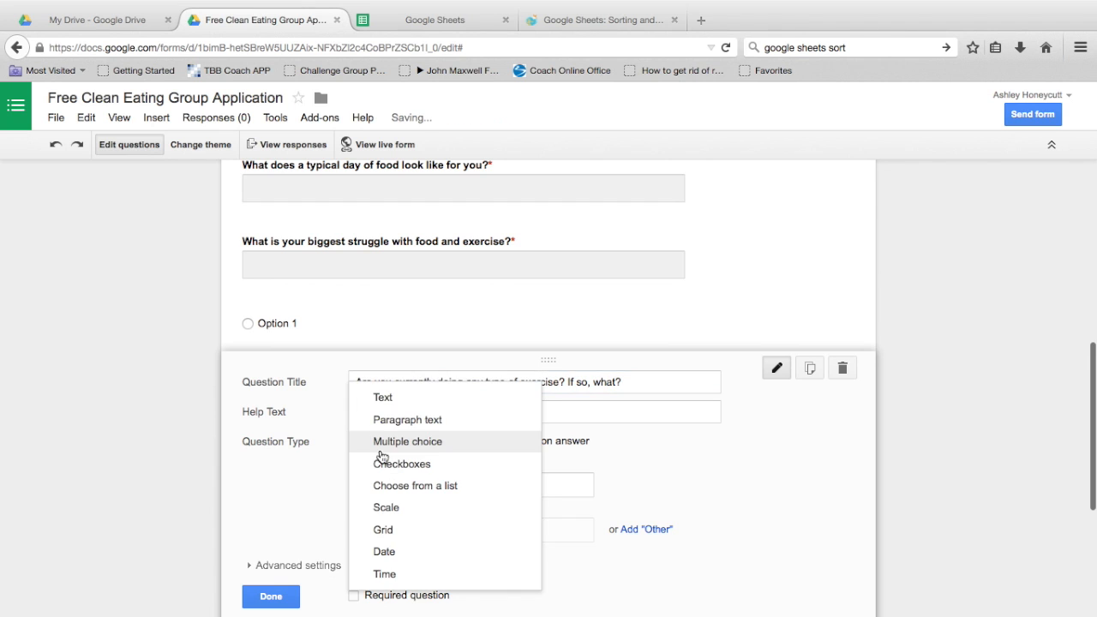
click(407, 419)
scroll(533, 476, down, 2)
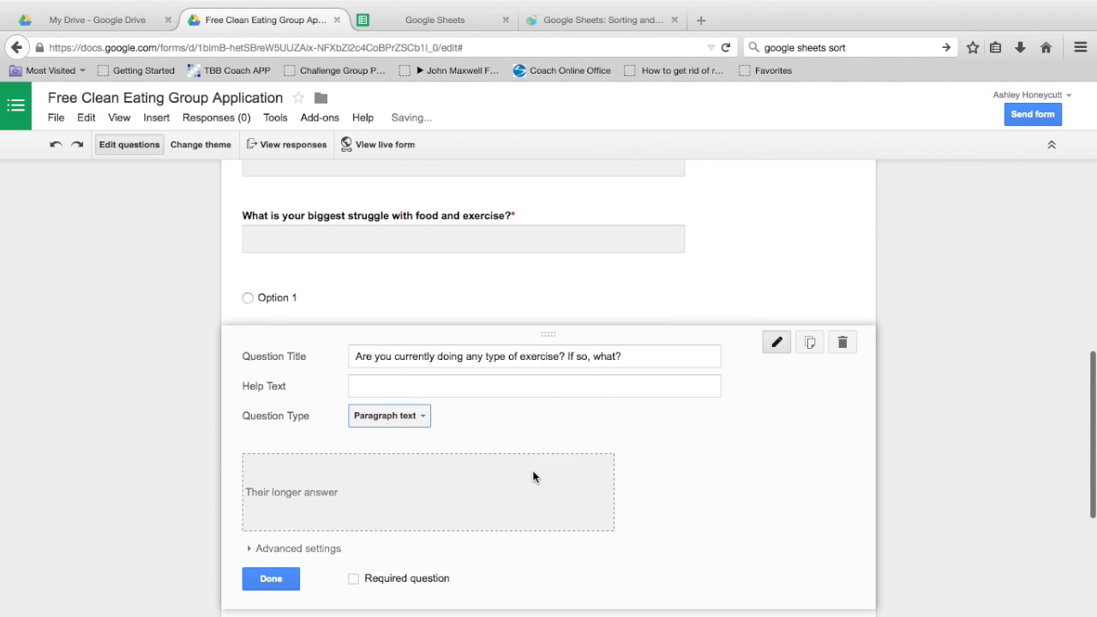
scroll(533, 477, down, 2)
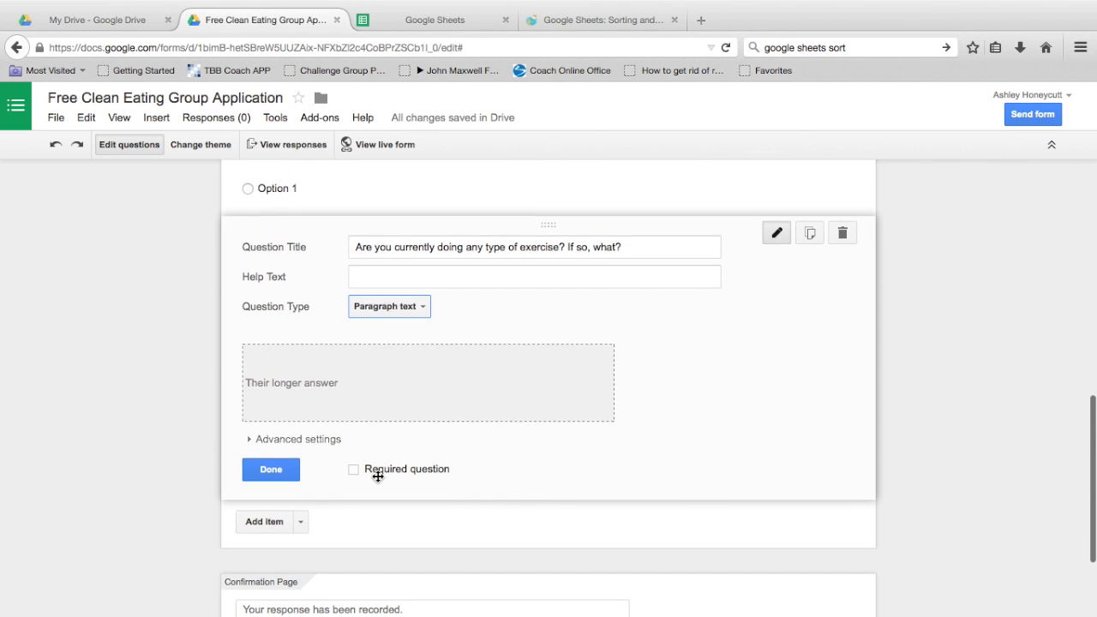
scroll(379, 483, down, 1)
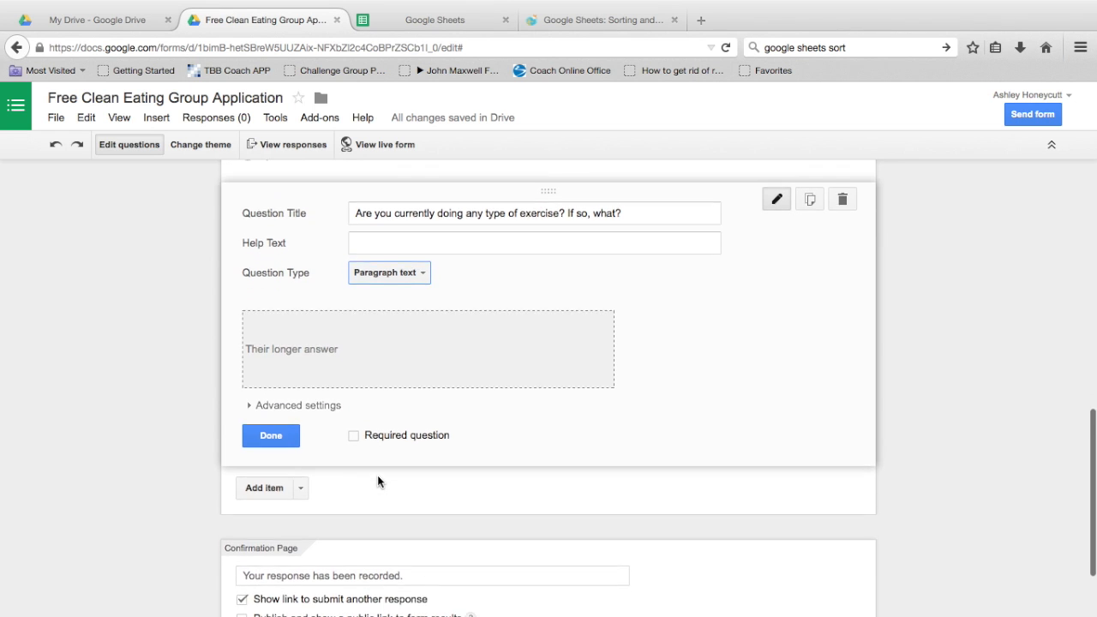
scroll(380, 483, up, 1)
scroll(377, 480, down, 1)
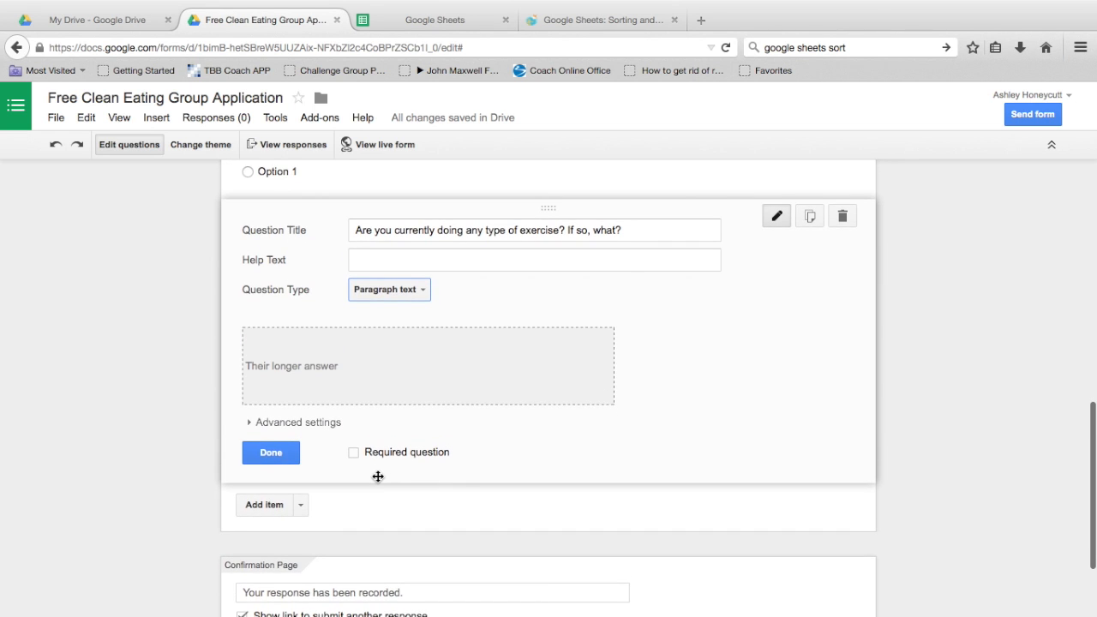
scroll(377, 475, up, 1)
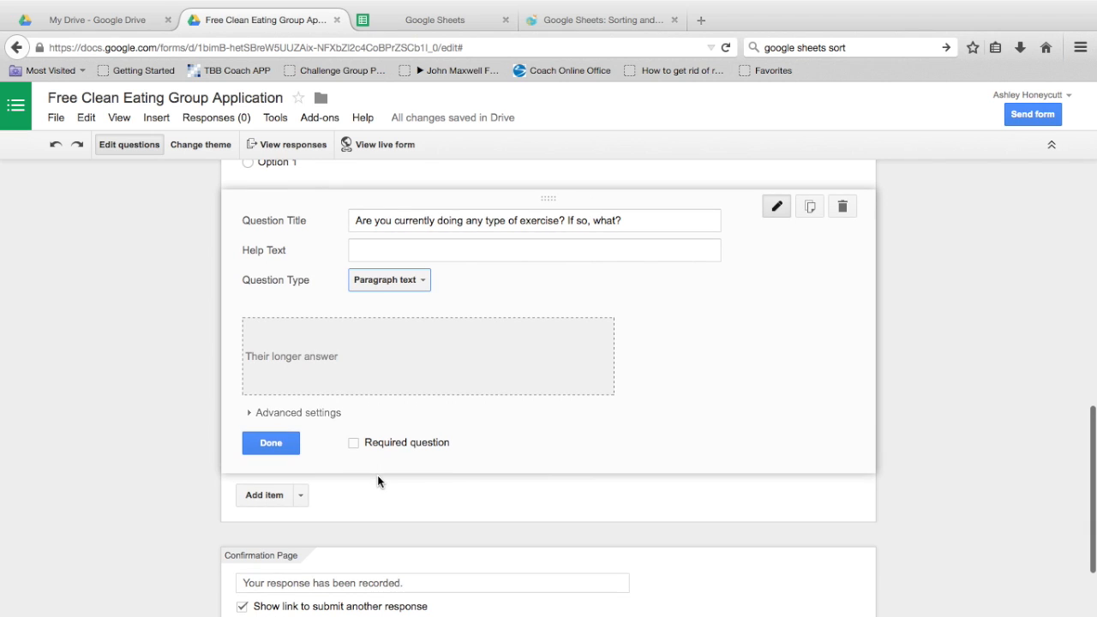
scroll(445, 326, up, 2)
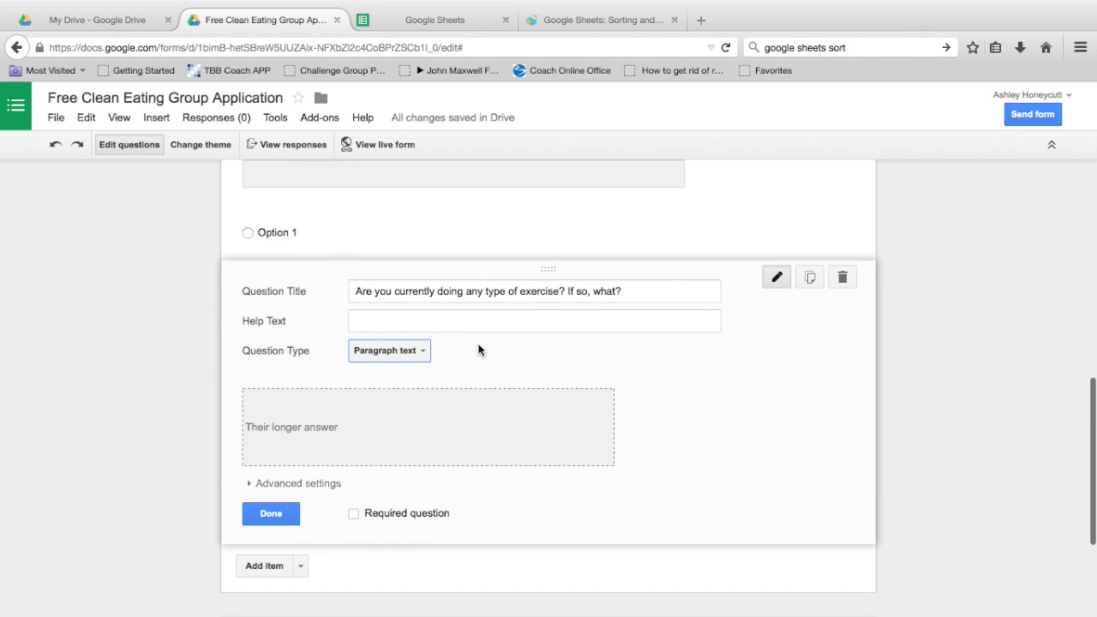
scroll(478, 350, down, 2)
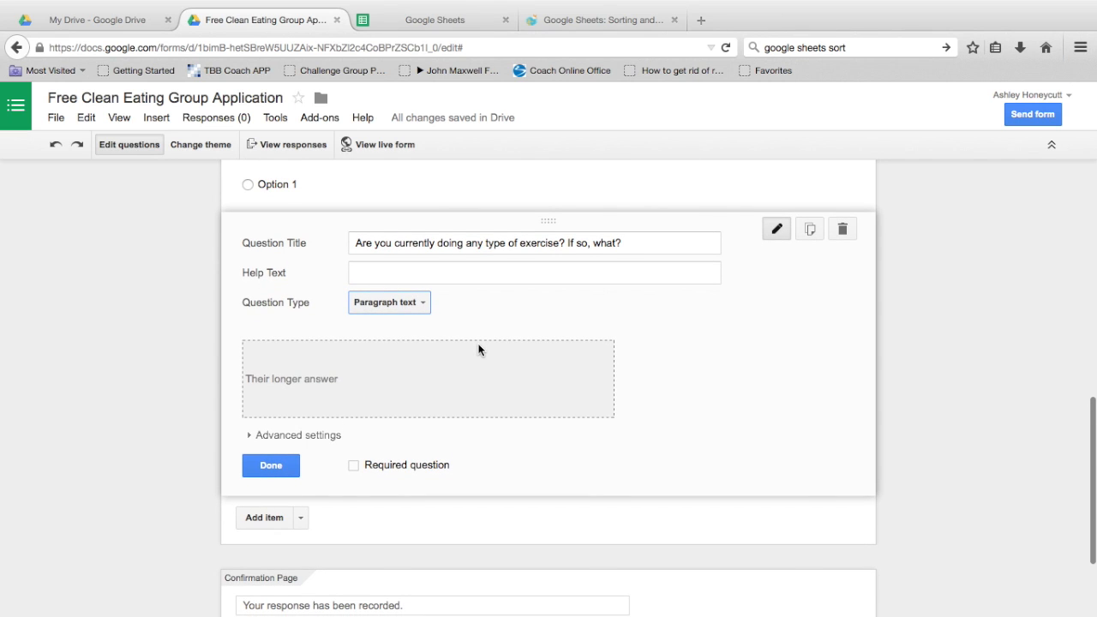
scroll(479, 349, up, 3)
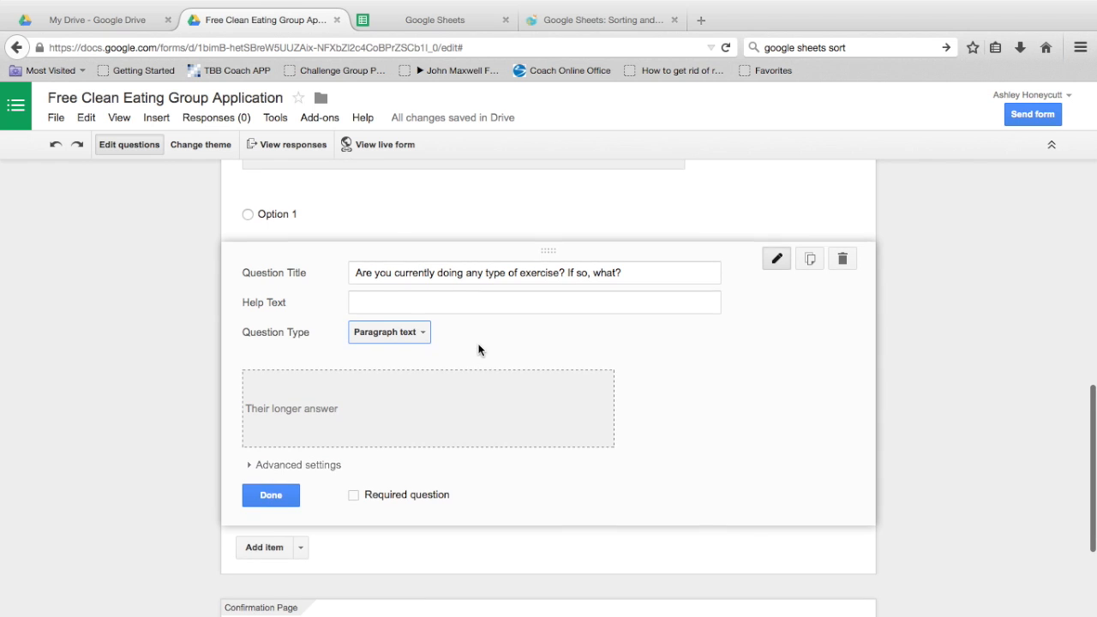
scroll(479, 345, up, 1)
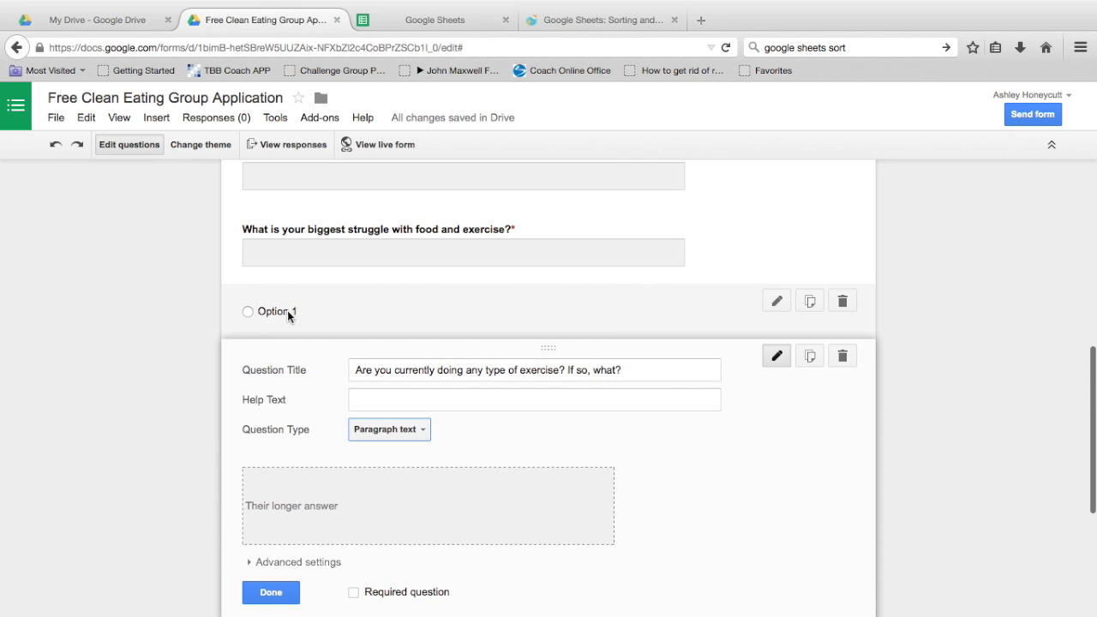
Step: Delete the leftover untitled multiple-choice question with its Option 1 choice
click(330, 310)
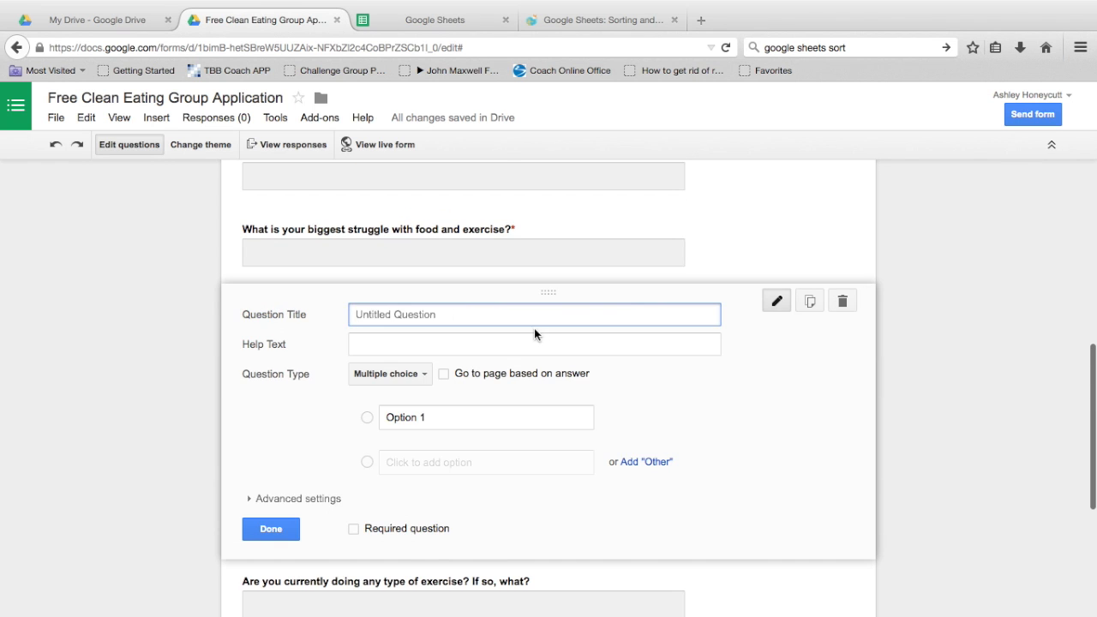
click(842, 301)
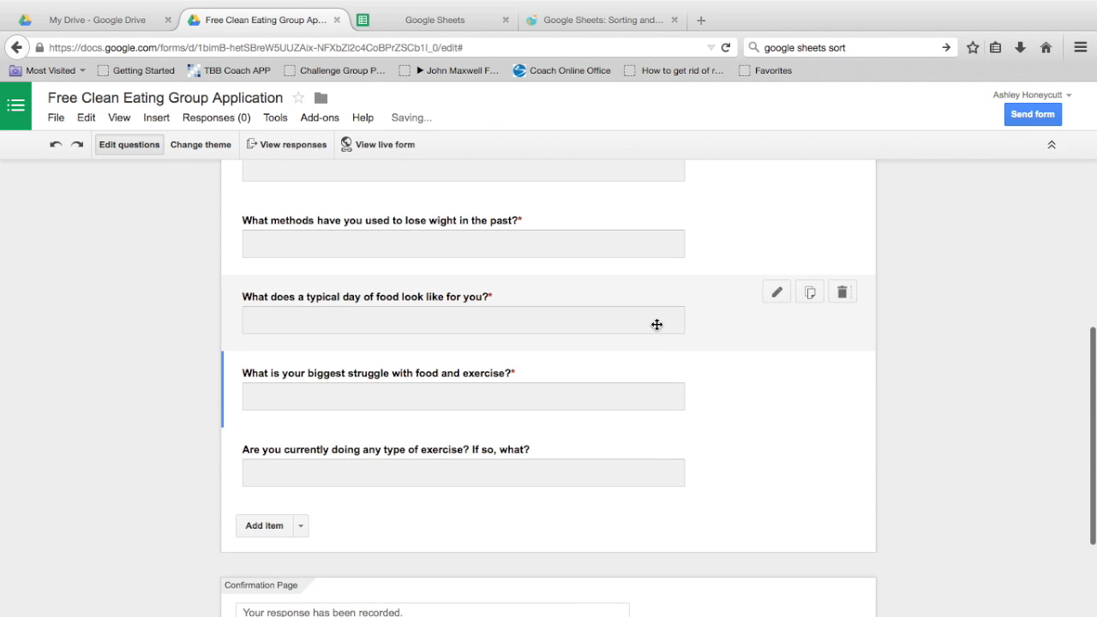
scroll(657, 460, down, 4)
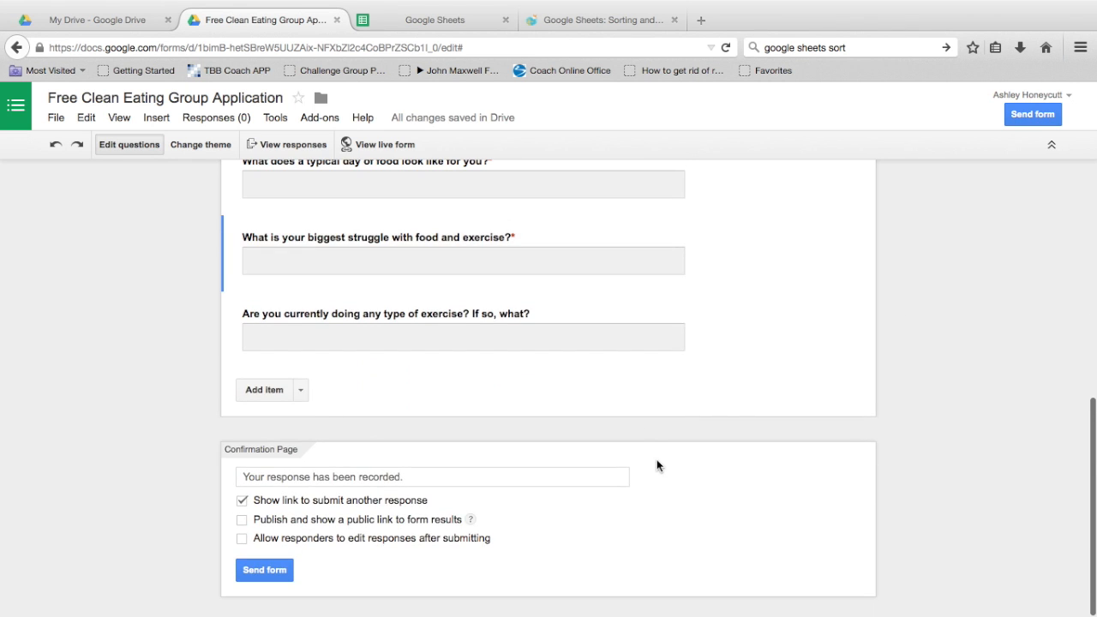
scroll(656, 461, up, 4)
scroll(656, 460, down, 1)
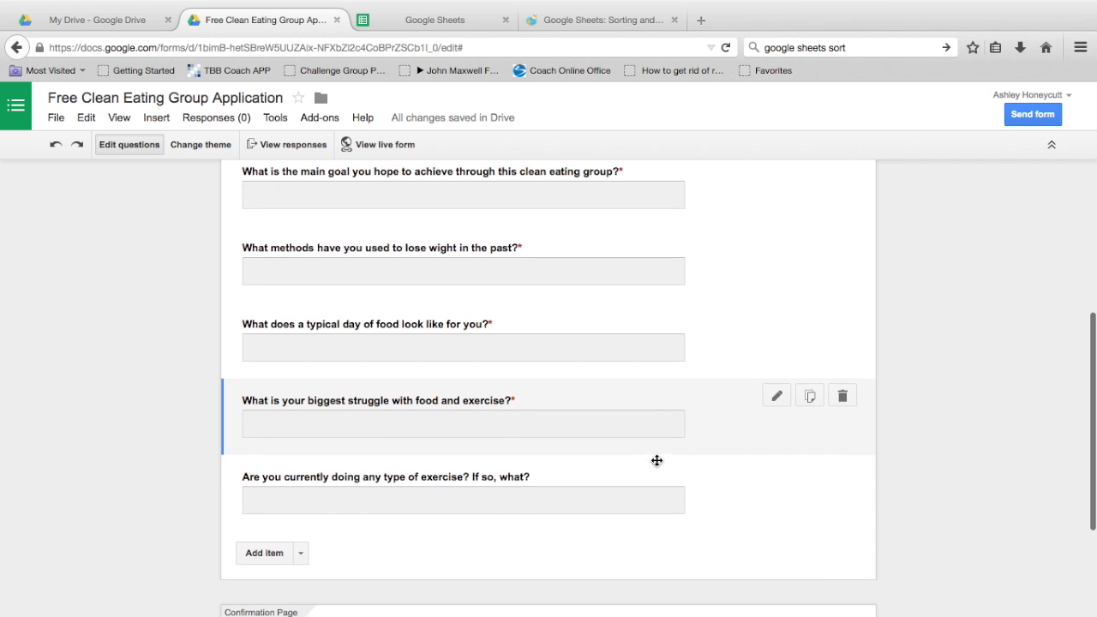
scroll(657, 461, up, 3)
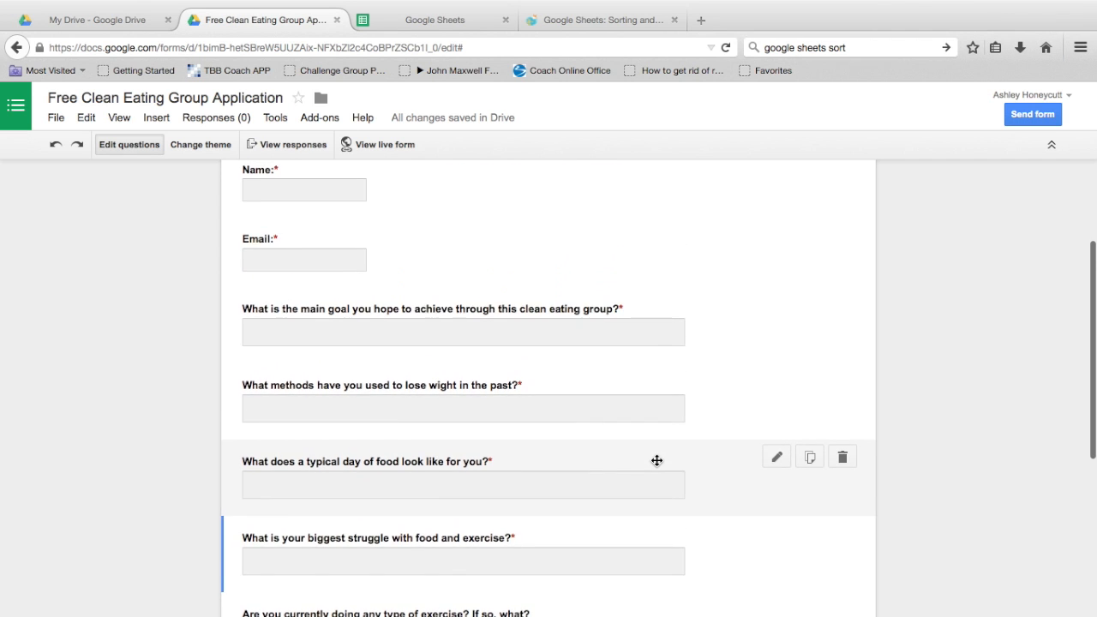
scroll(657, 460, down, 1)
scroll(656, 461, up, 4)
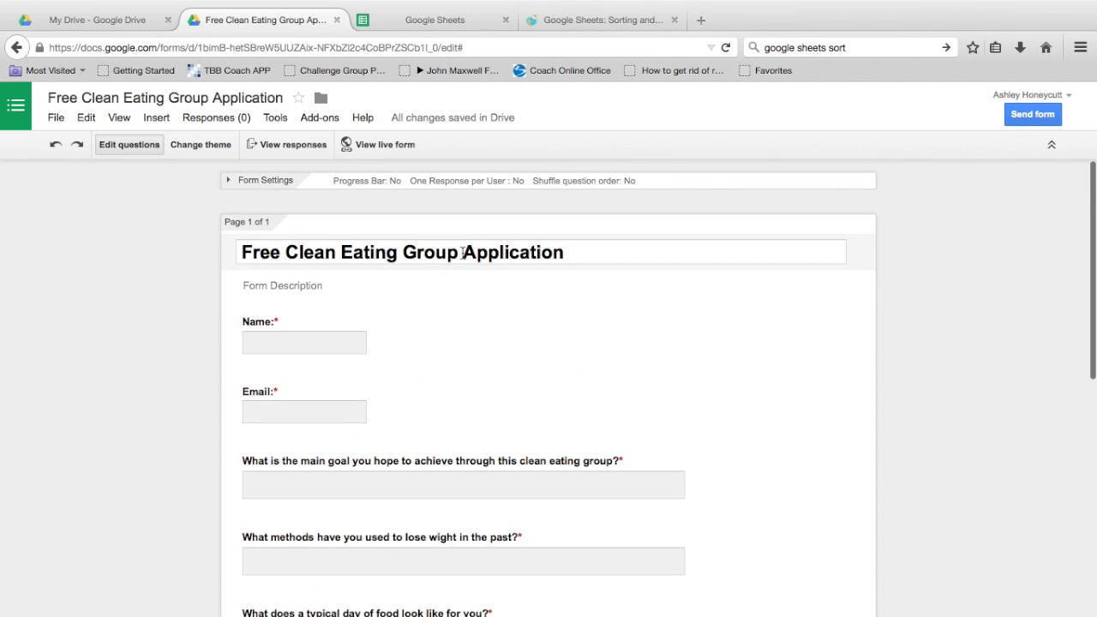
scroll(463, 253, down, 1)
scroll(463, 253, up, 1)
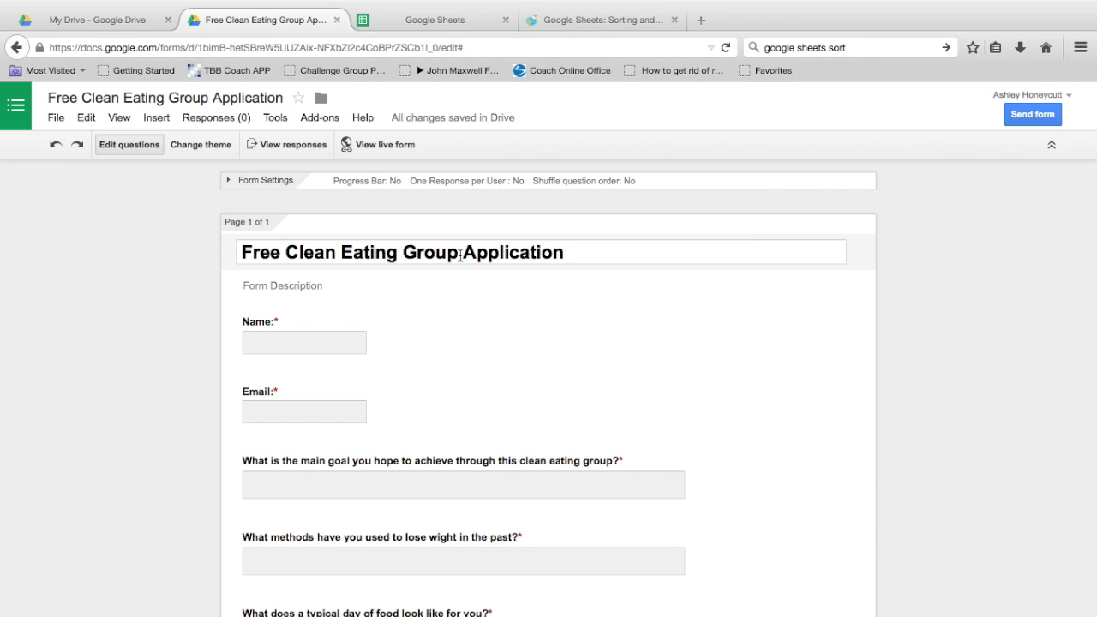
Step: Start editing the form's Form Description field
click(270, 285)
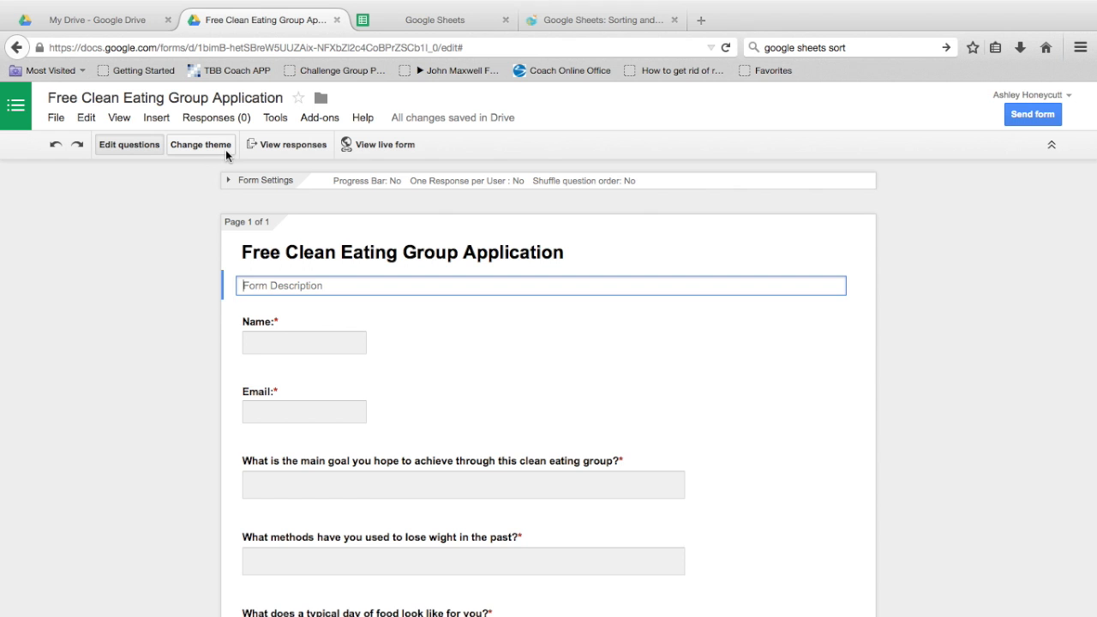
scroll(323, 239, down, 8)
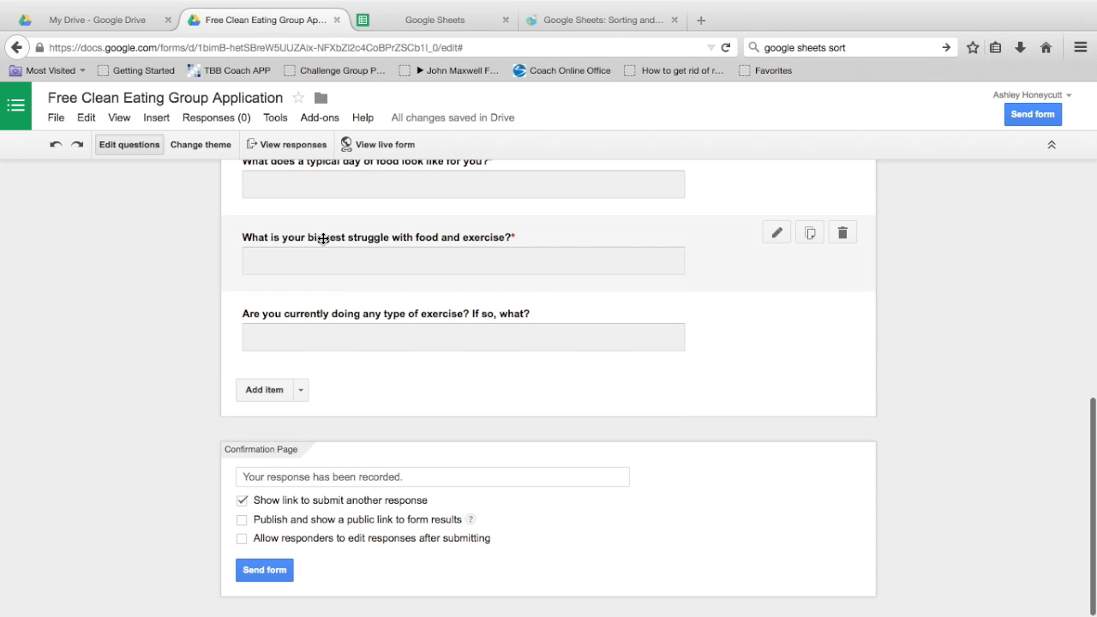
scroll(334, 319, up, 2)
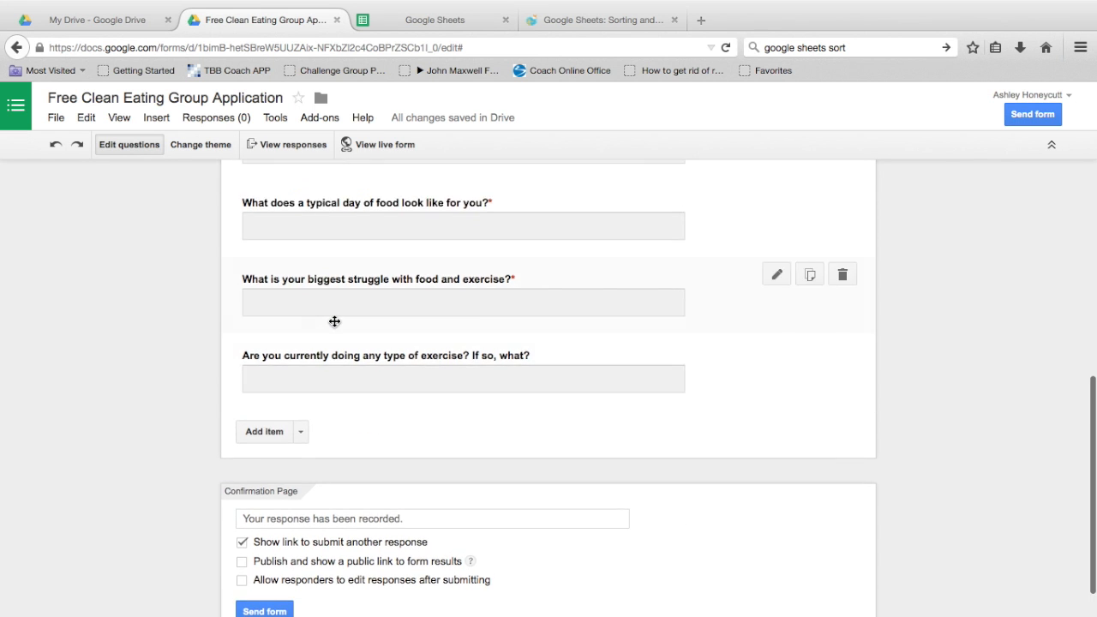
scroll(335, 321, up, 5)
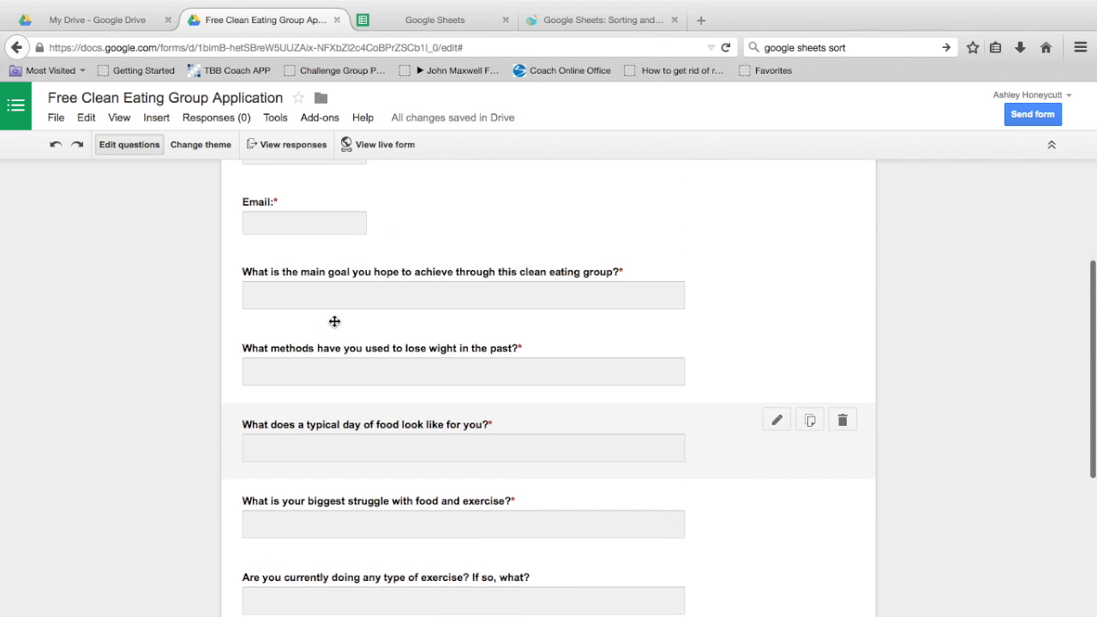
scroll(334, 321, up, 2)
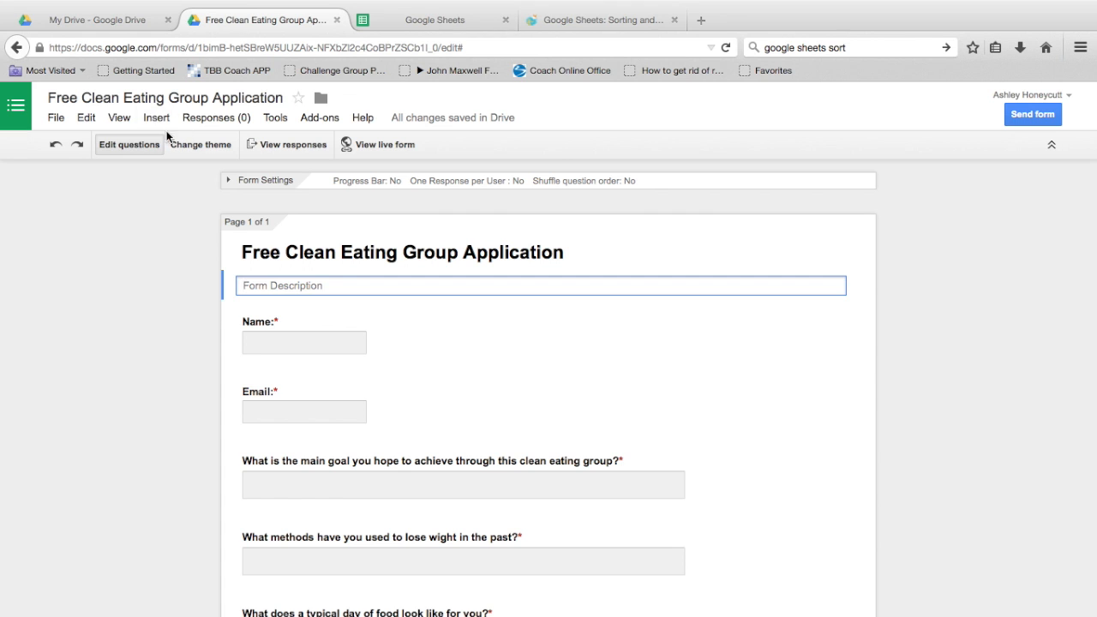
Step: Start customising the form's Basic theme from the theme options
click(193, 147)
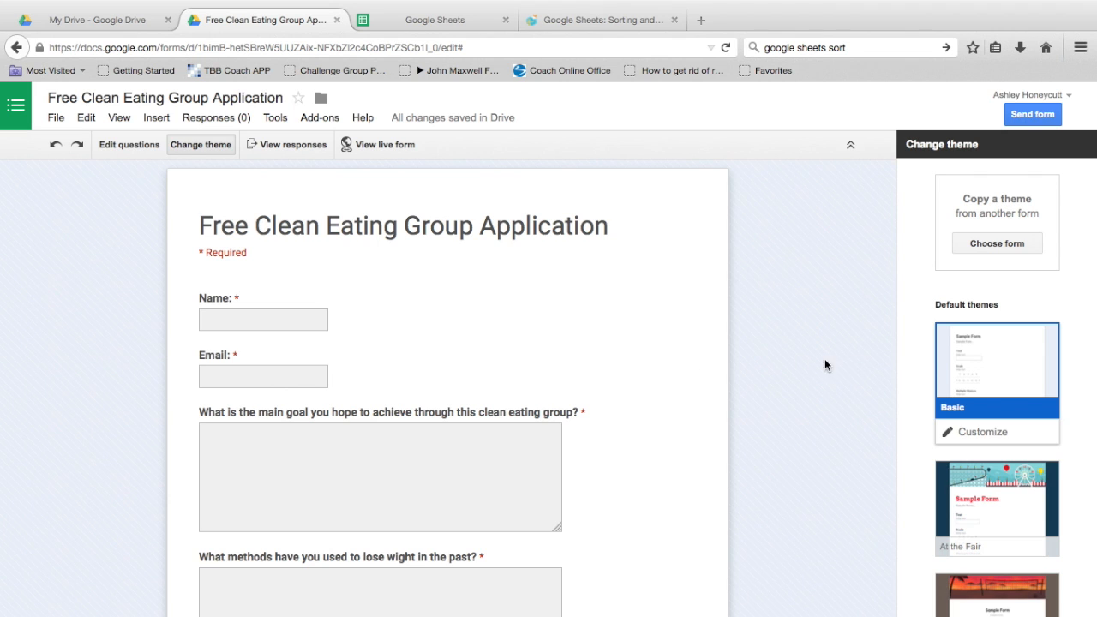
scroll(765, 358, down, 1)
scroll(764, 358, up, 1)
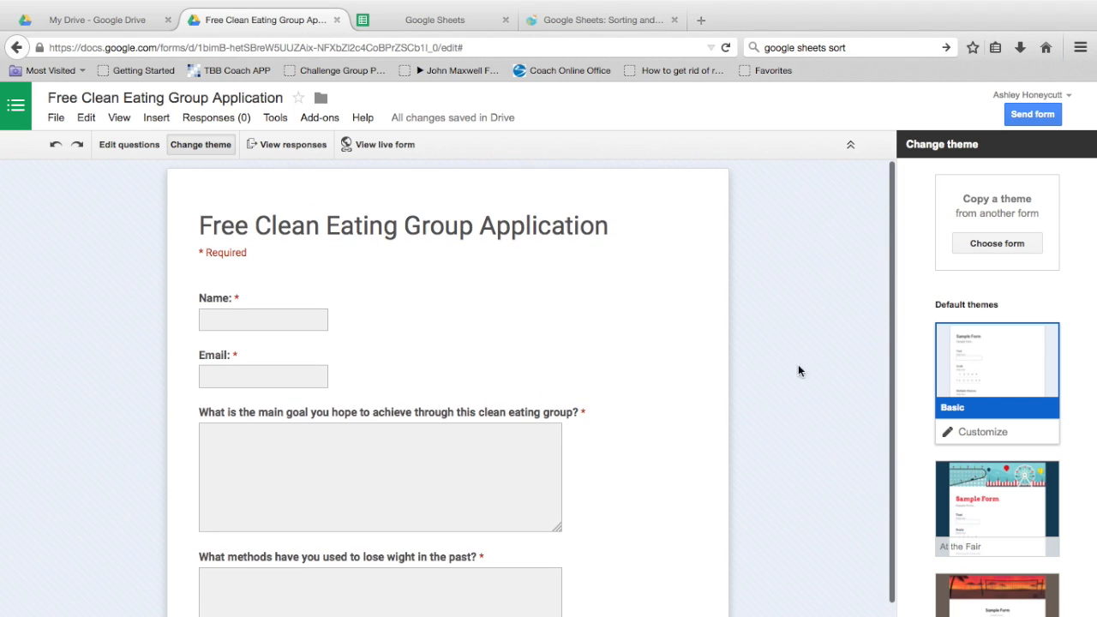
click(997, 435)
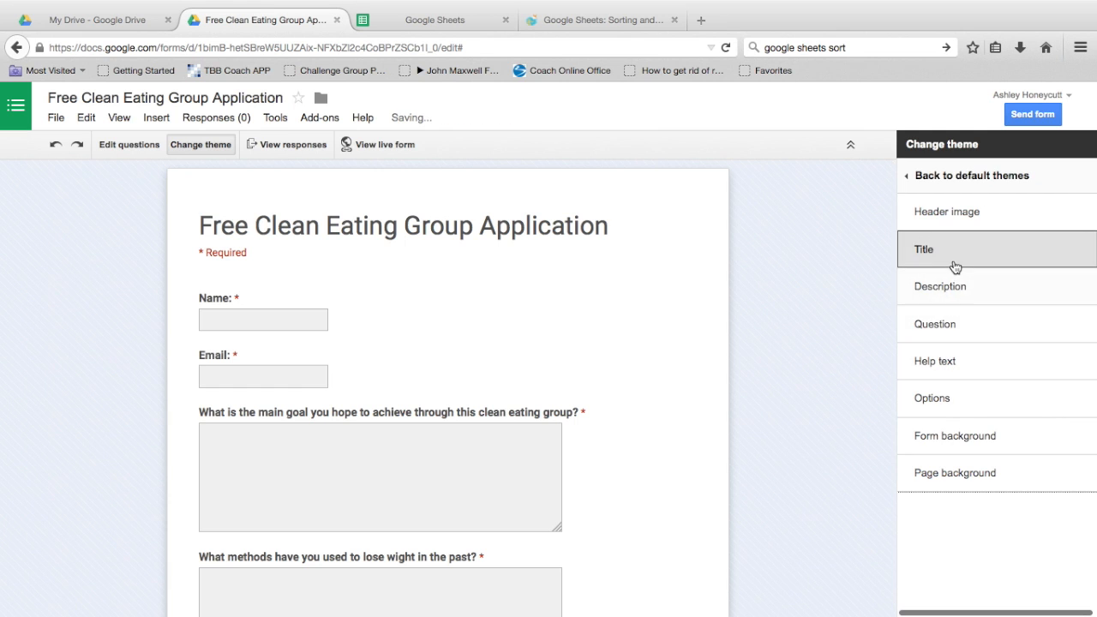
Step: Remove the patterned page background image and make the page background plain grey
click(966, 478)
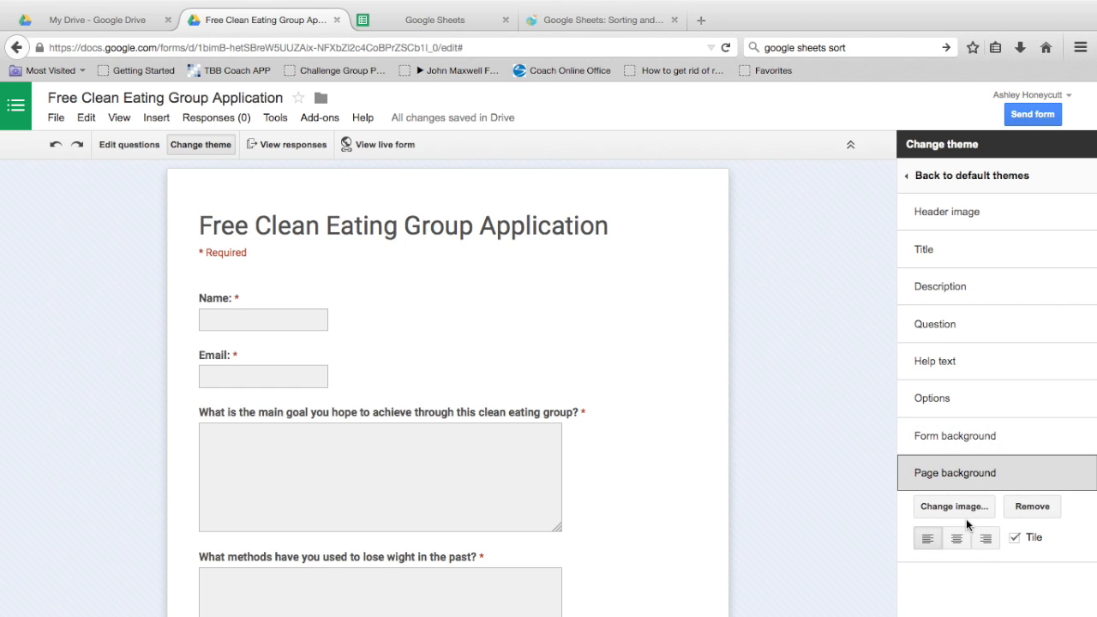
click(969, 510)
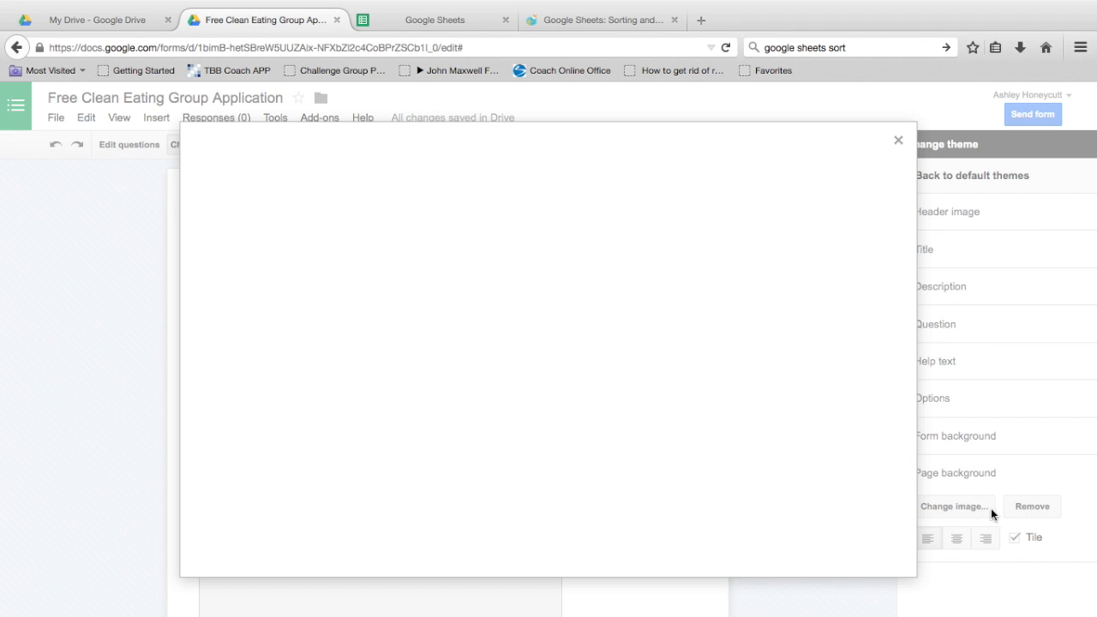
click(898, 142)
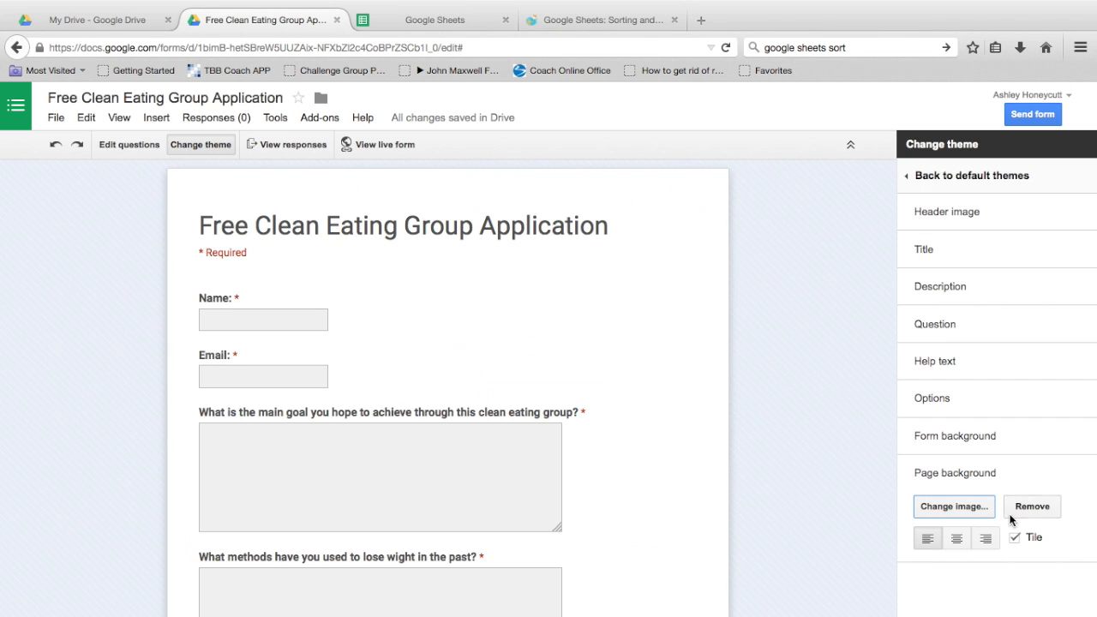
click(1028, 508)
click(1018, 507)
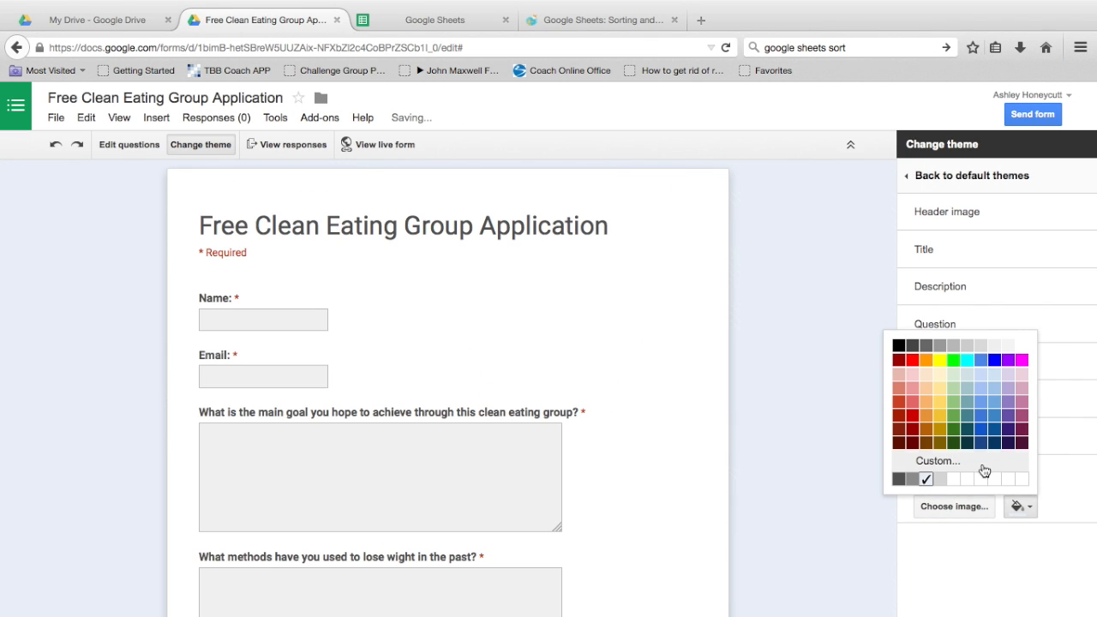
click(941, 479)
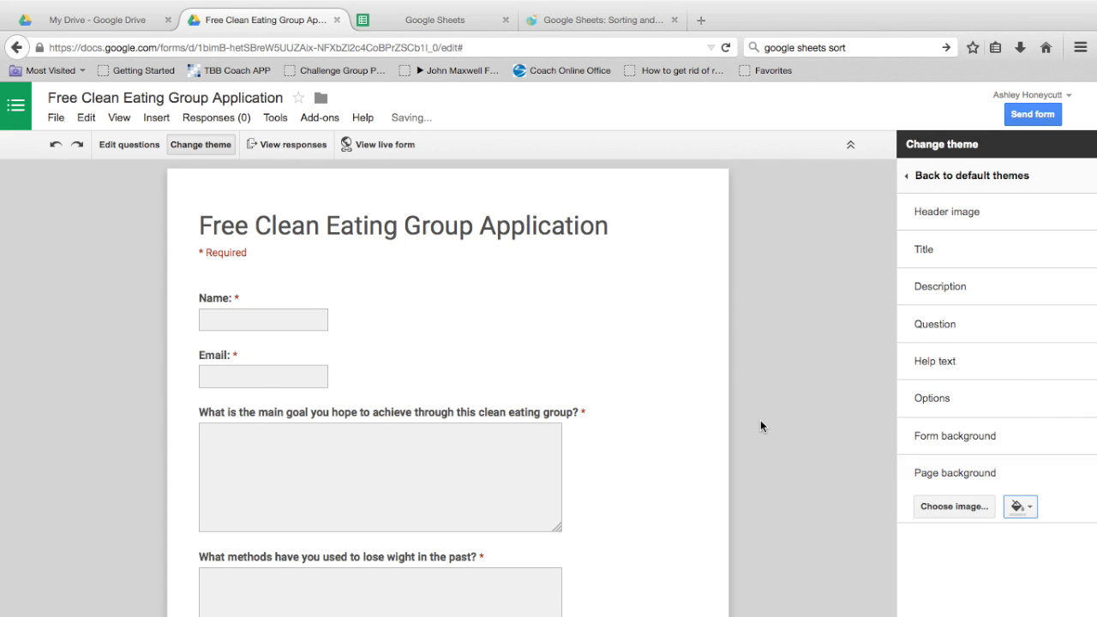
Step: Review the theme's Title font settings, with the title font at Roboto
scroll(738, 350, down, 3)
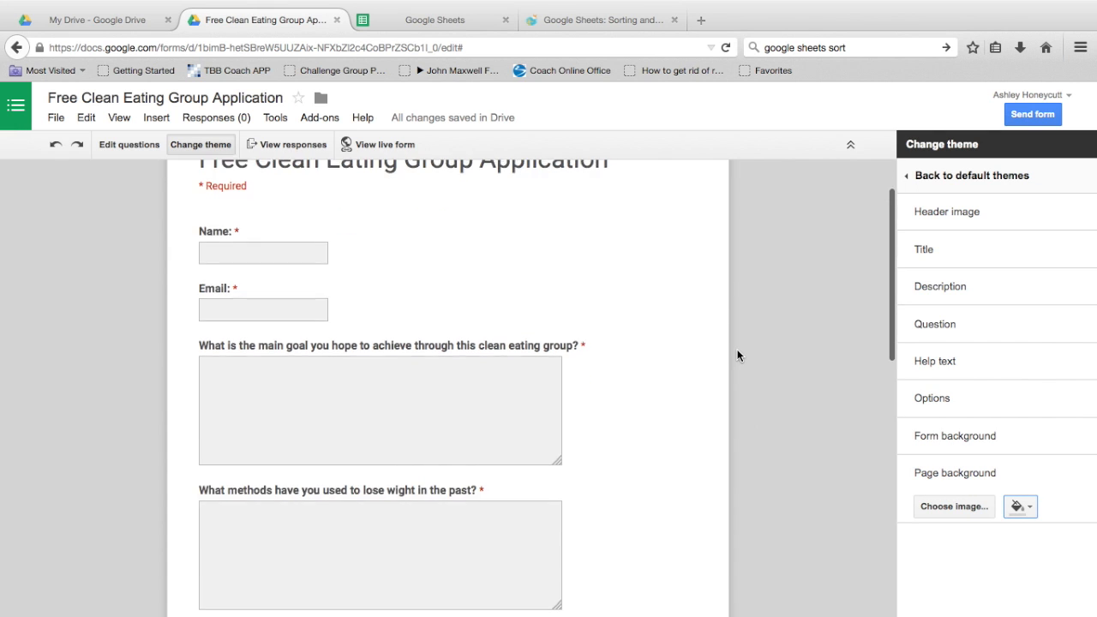
scroll(738, 348, up, 3)
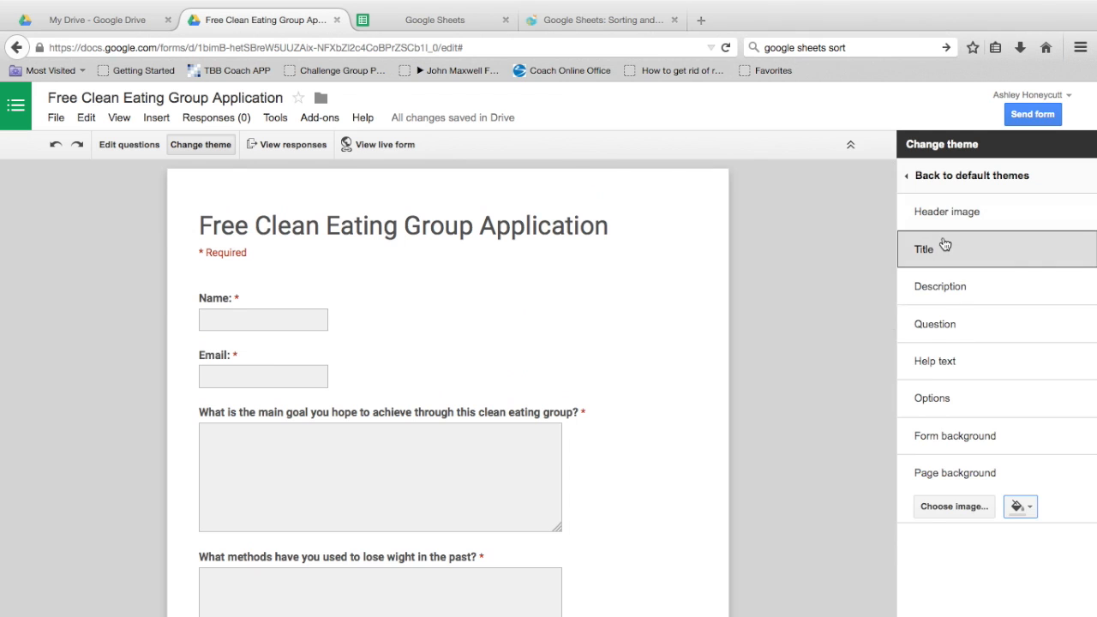
click(933, 250)
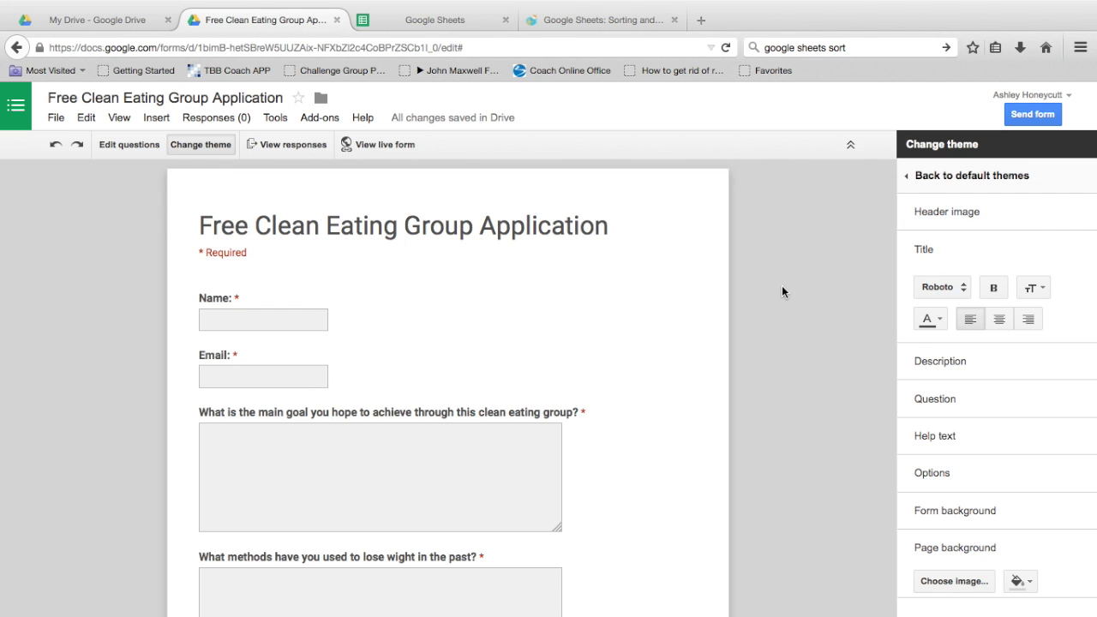
scroll(787, 286, down, 1)
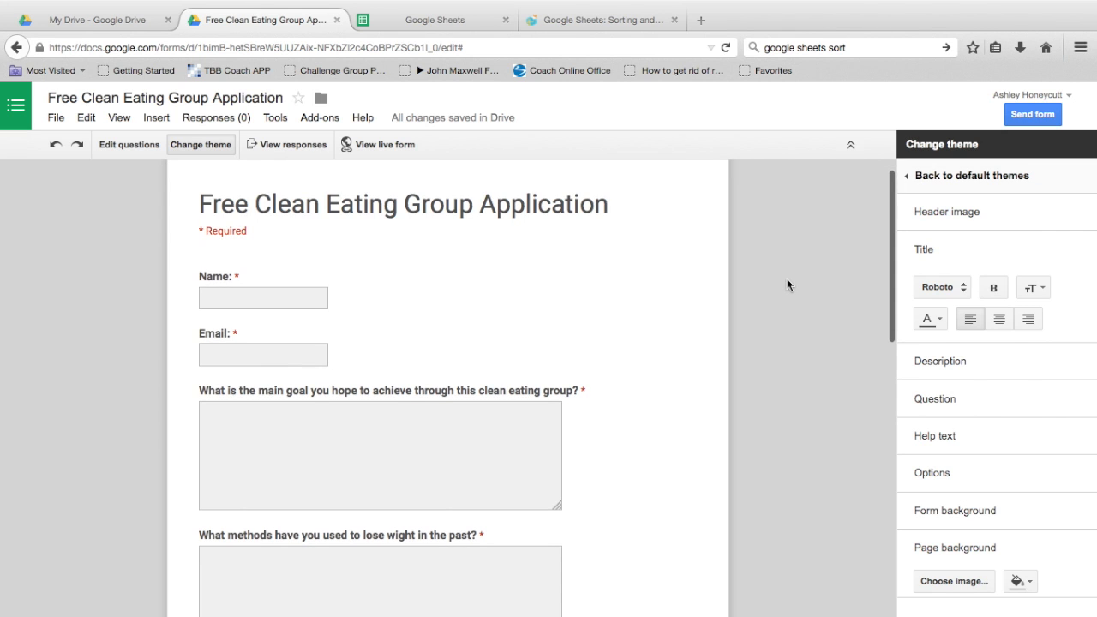
scroll(787, 286, down, 10)
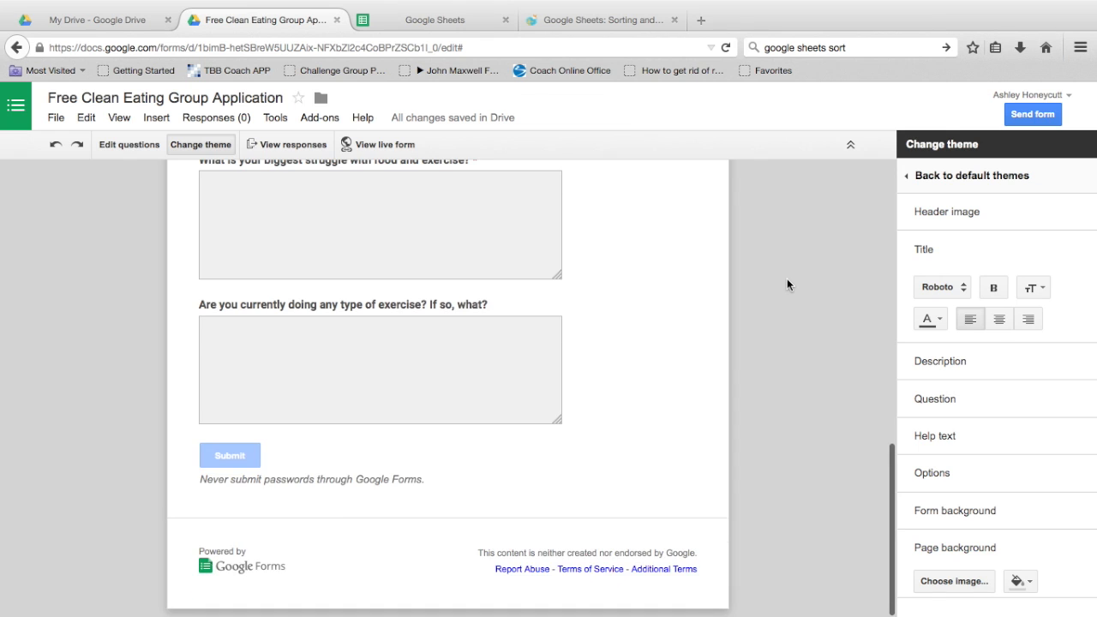
scroll(787, 284, up, 10)
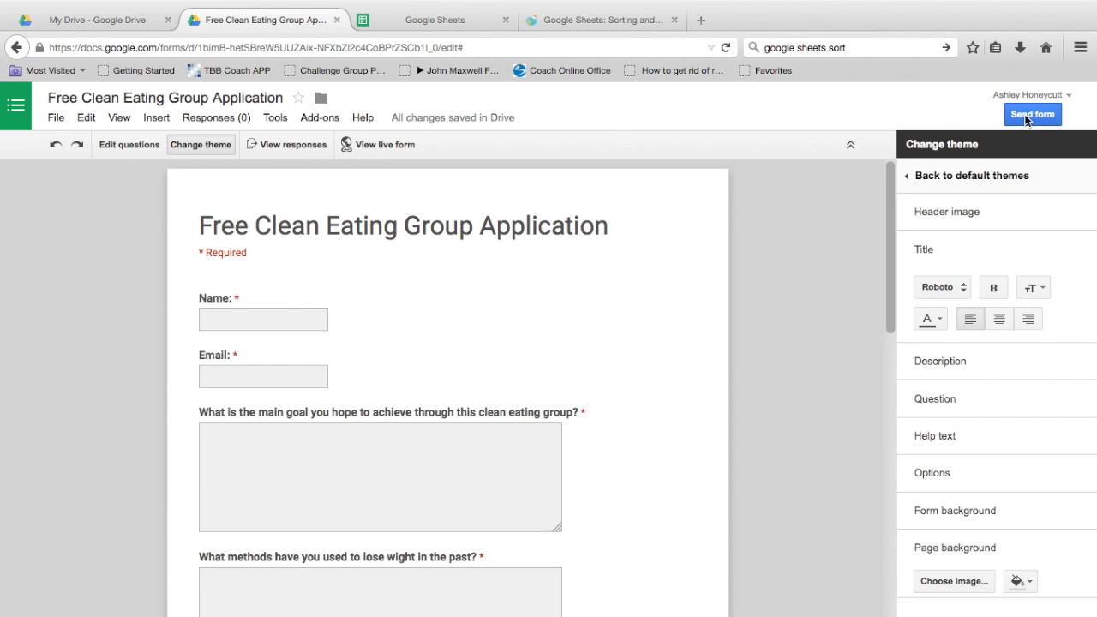
click(1031, 115)
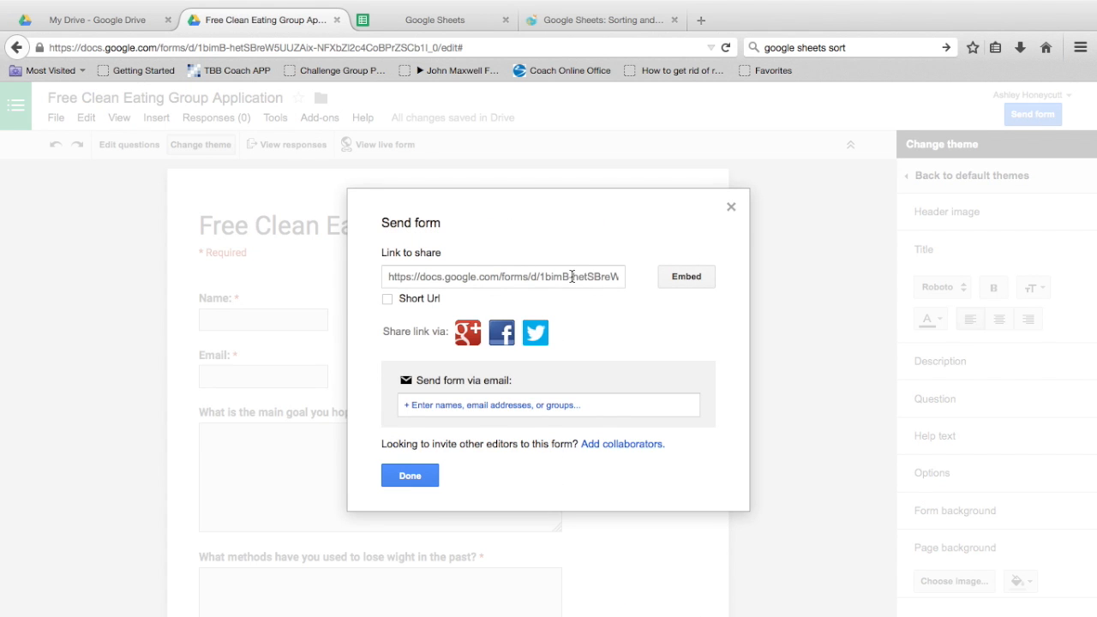
click(388, 299)
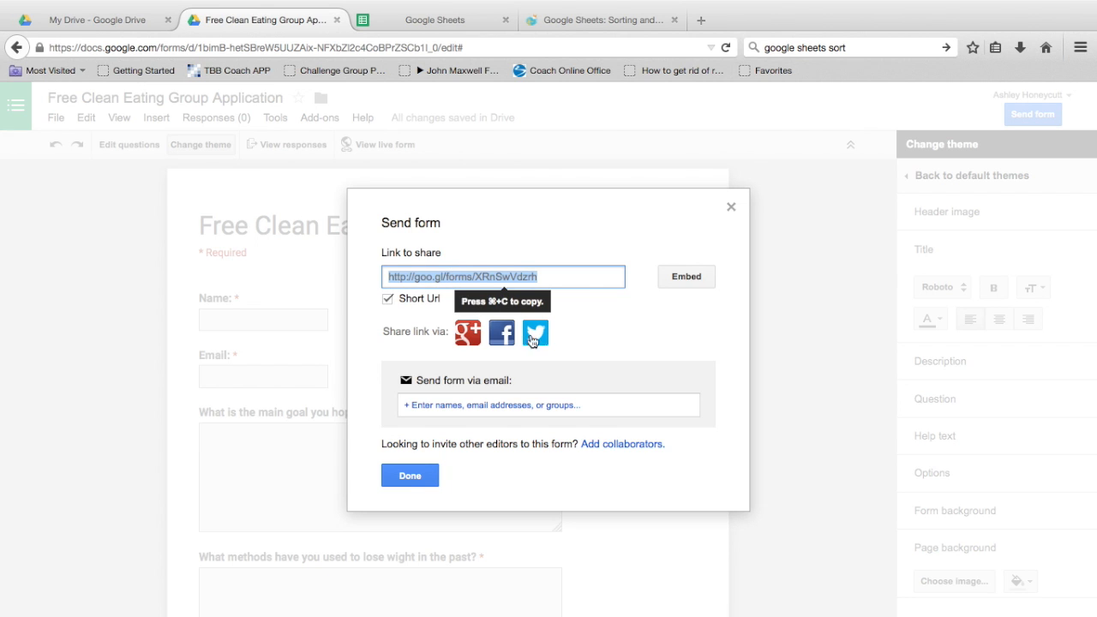
click(421, 471)
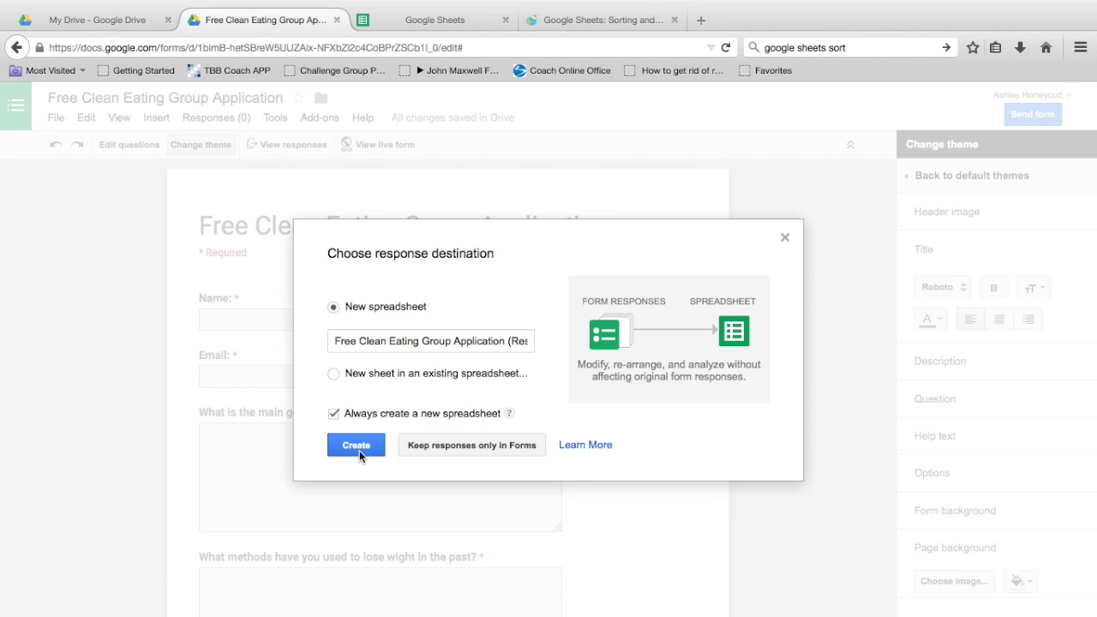
click(785, 238)
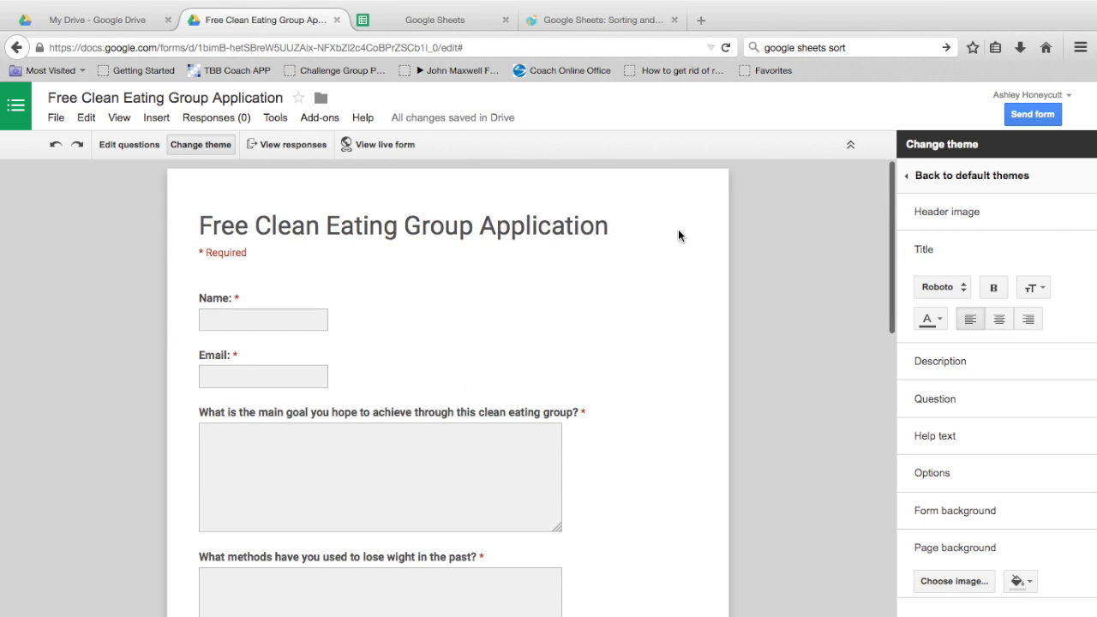